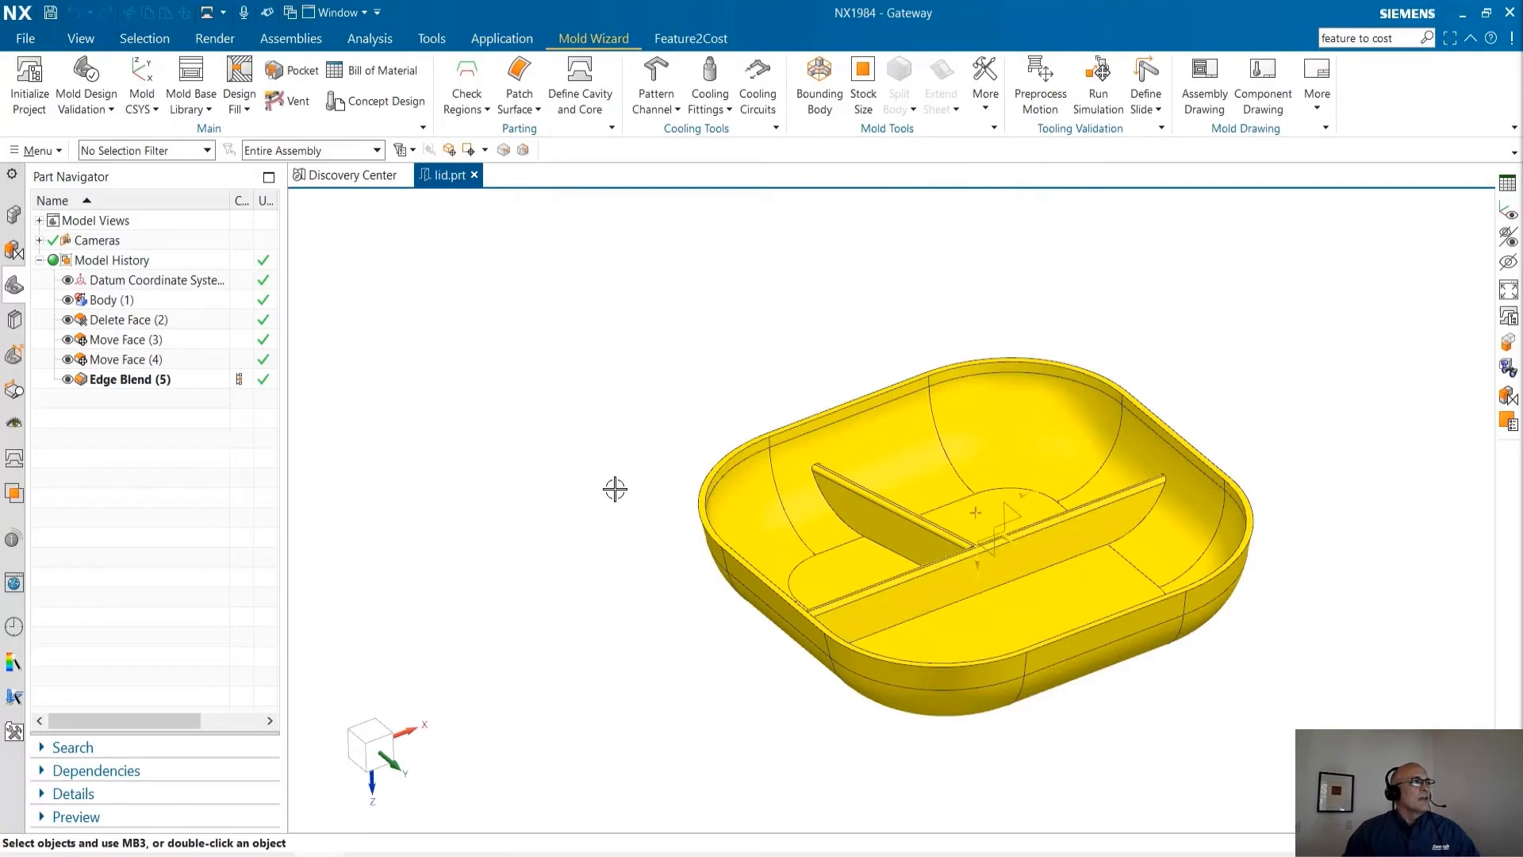
Initialize the mold project for the lid body in the project 1 folder with ABS as the material.
left_click(29, 93)
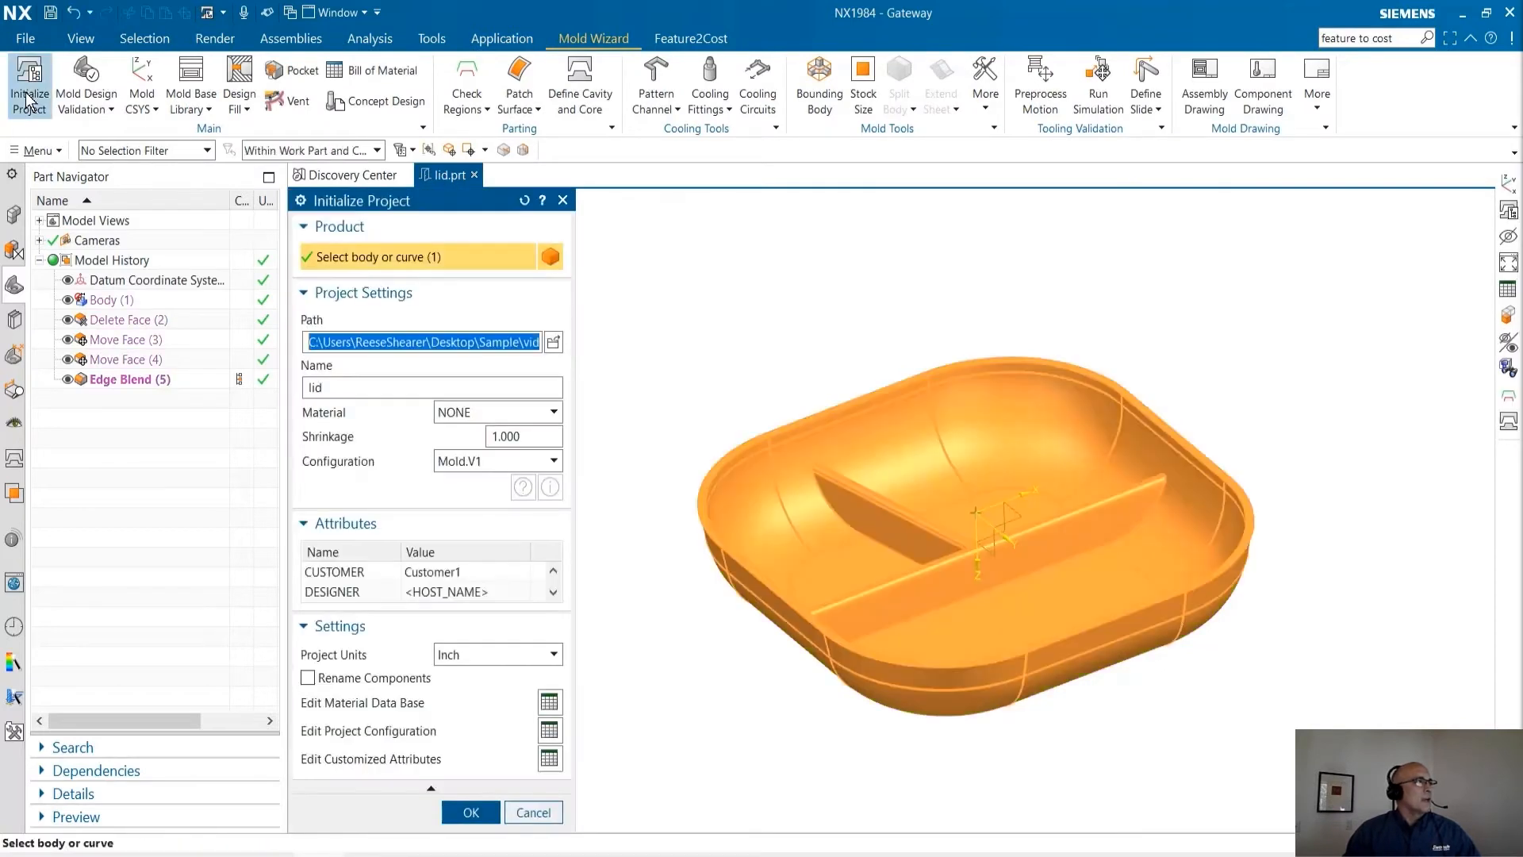
left_click(553, 342)
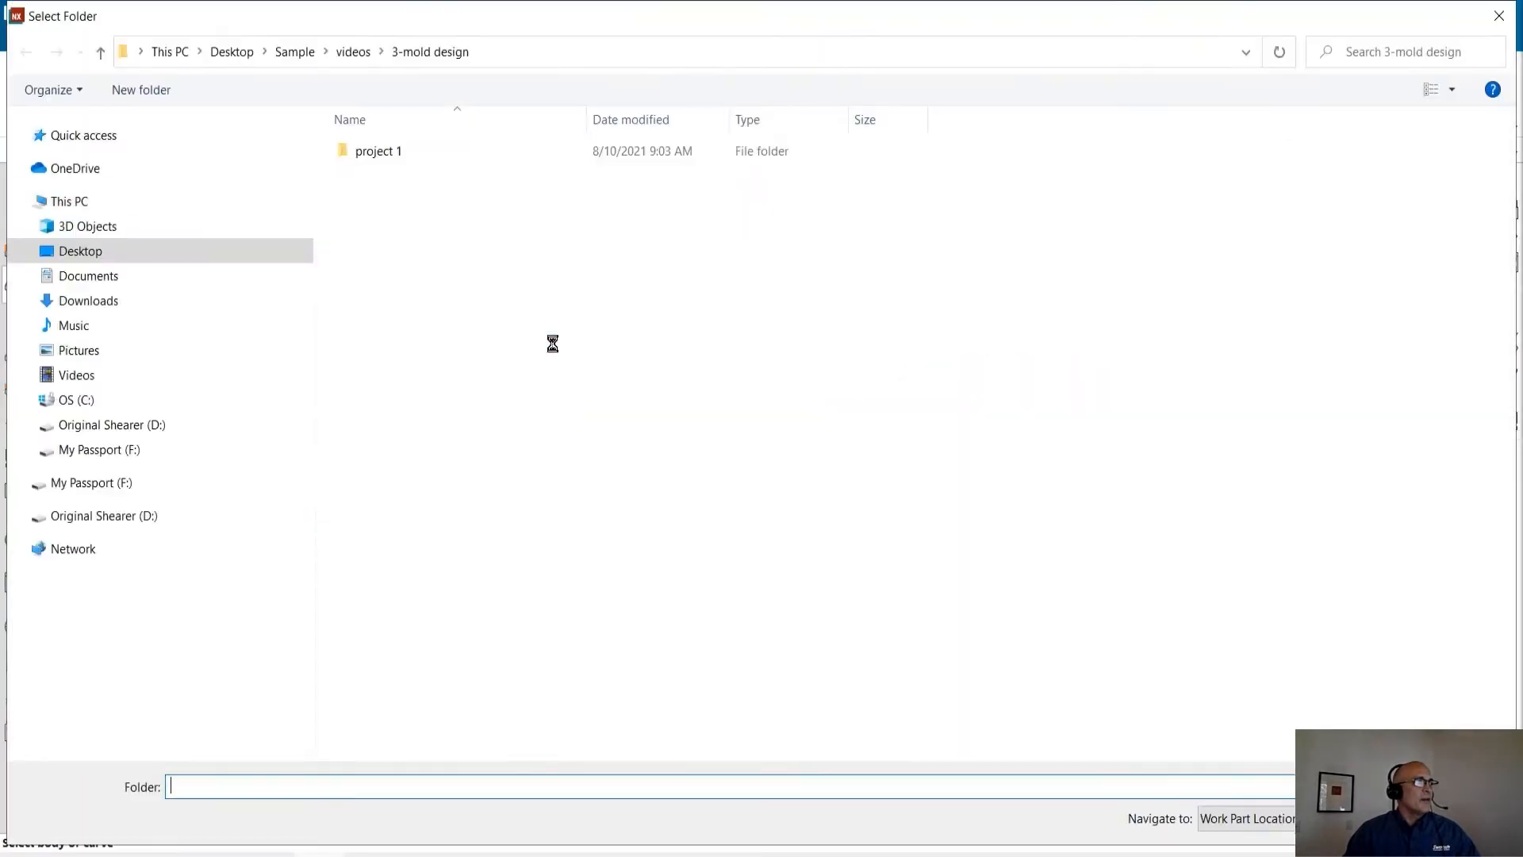
double_click(363, 149)
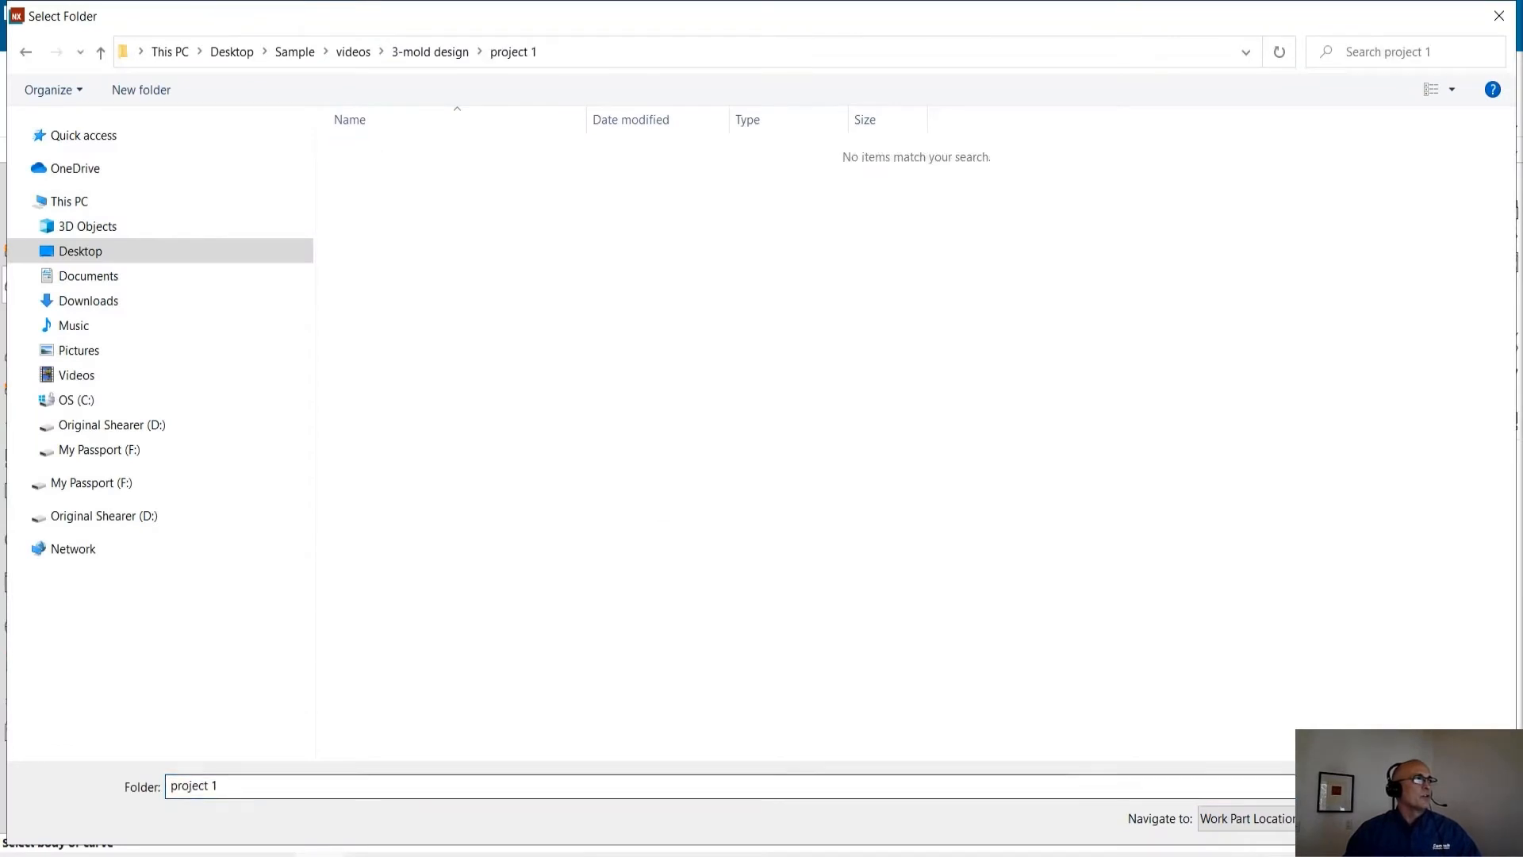
key("Return")
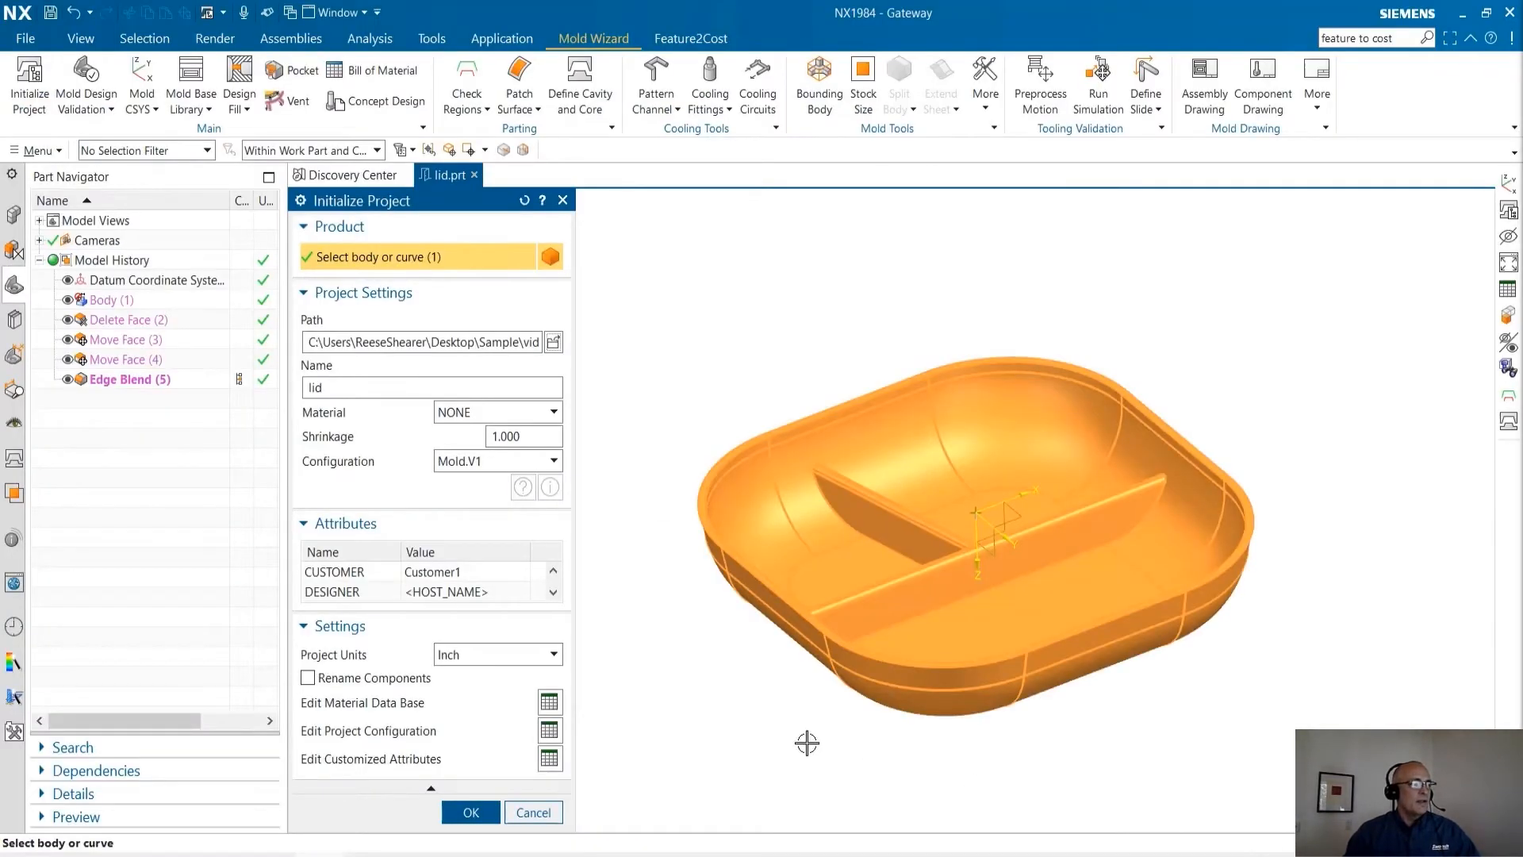
left_click(509, 413)
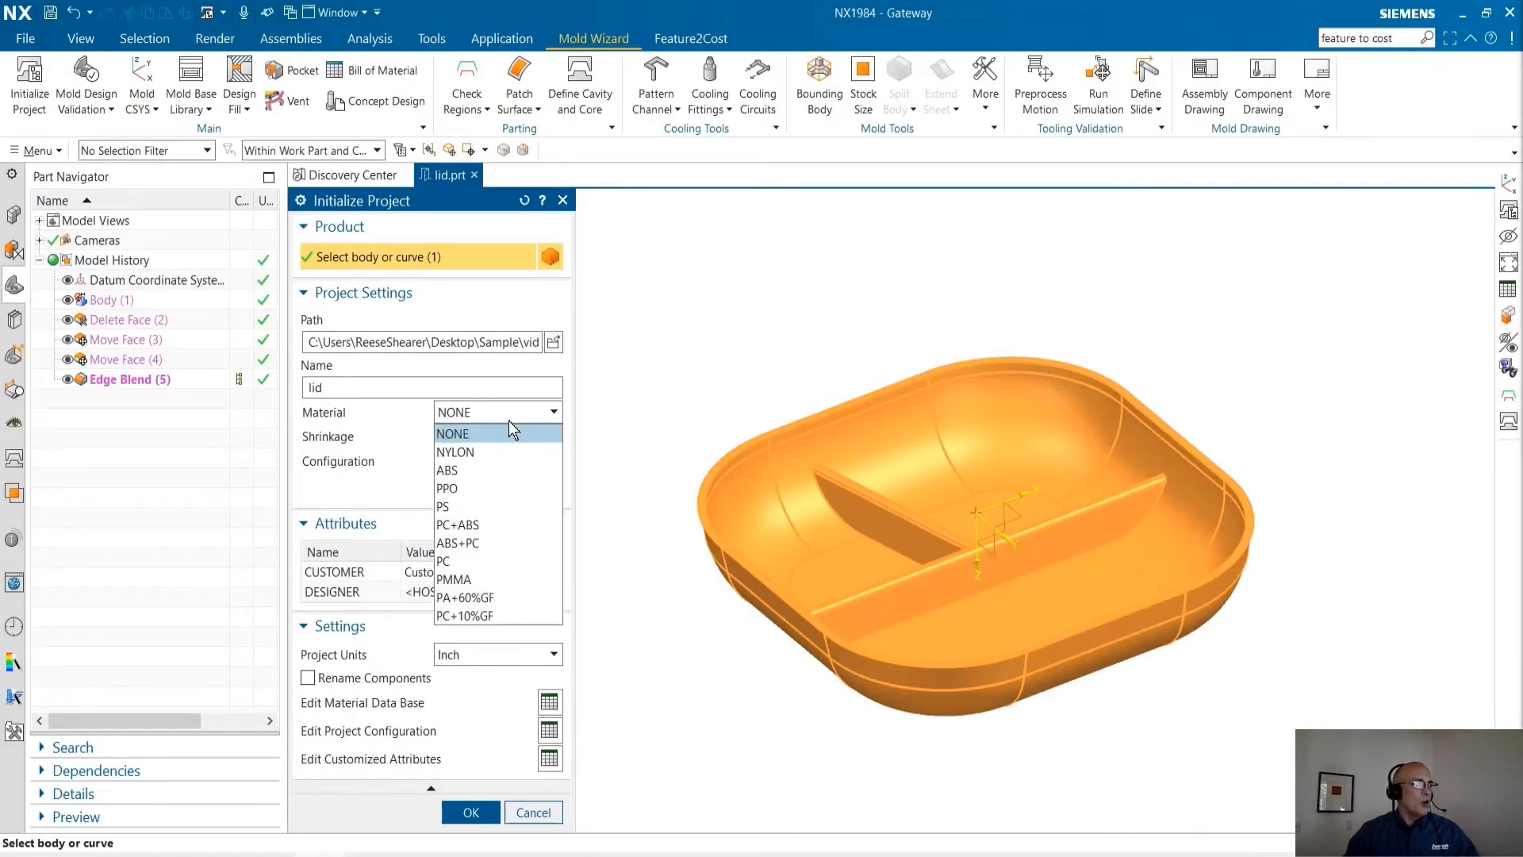
left_click(510, 473)
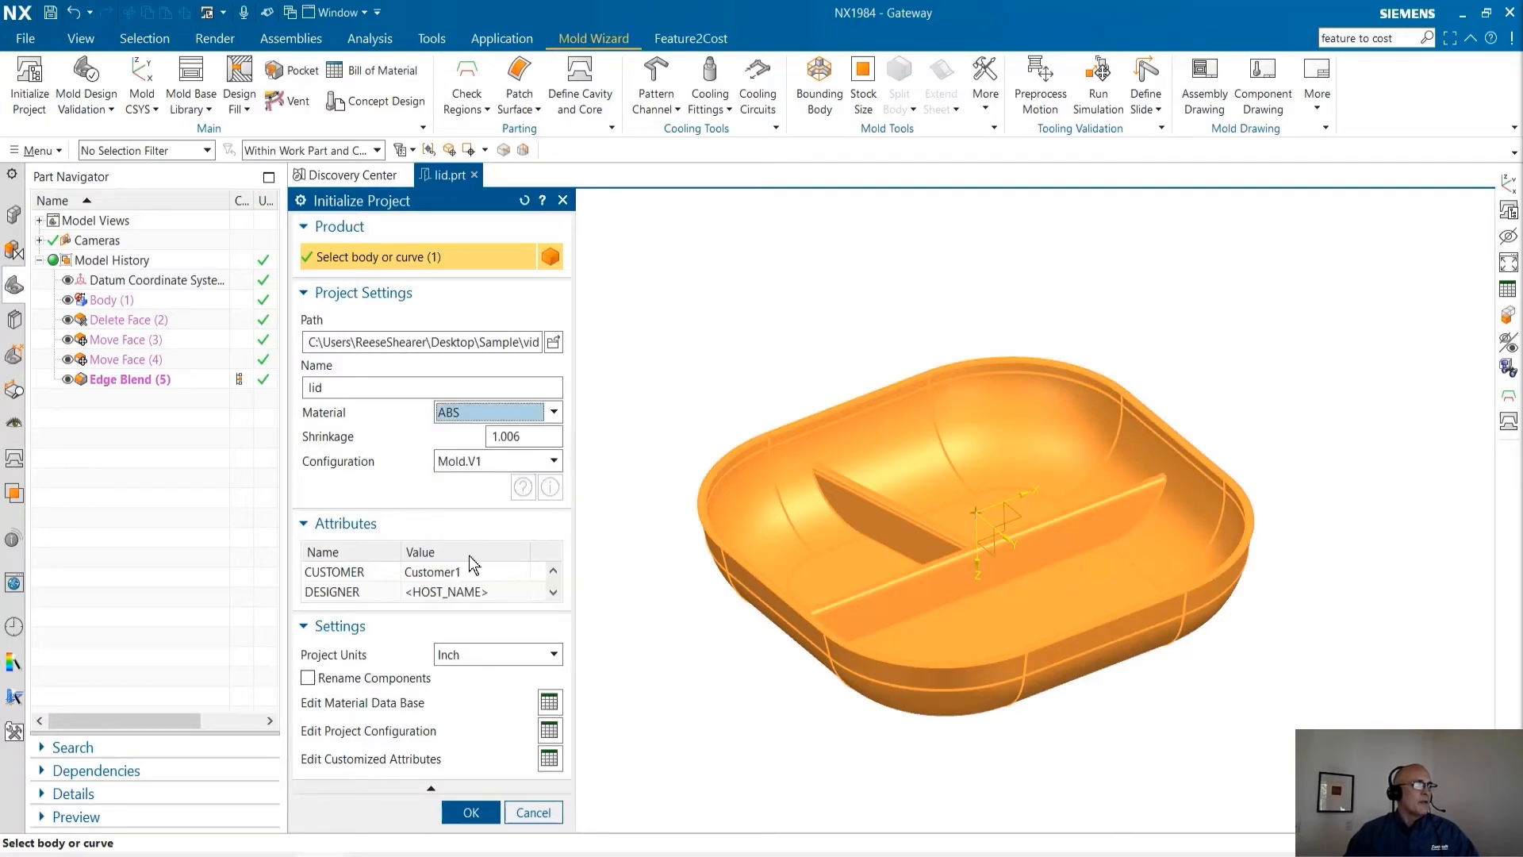
left_click(470, 812)
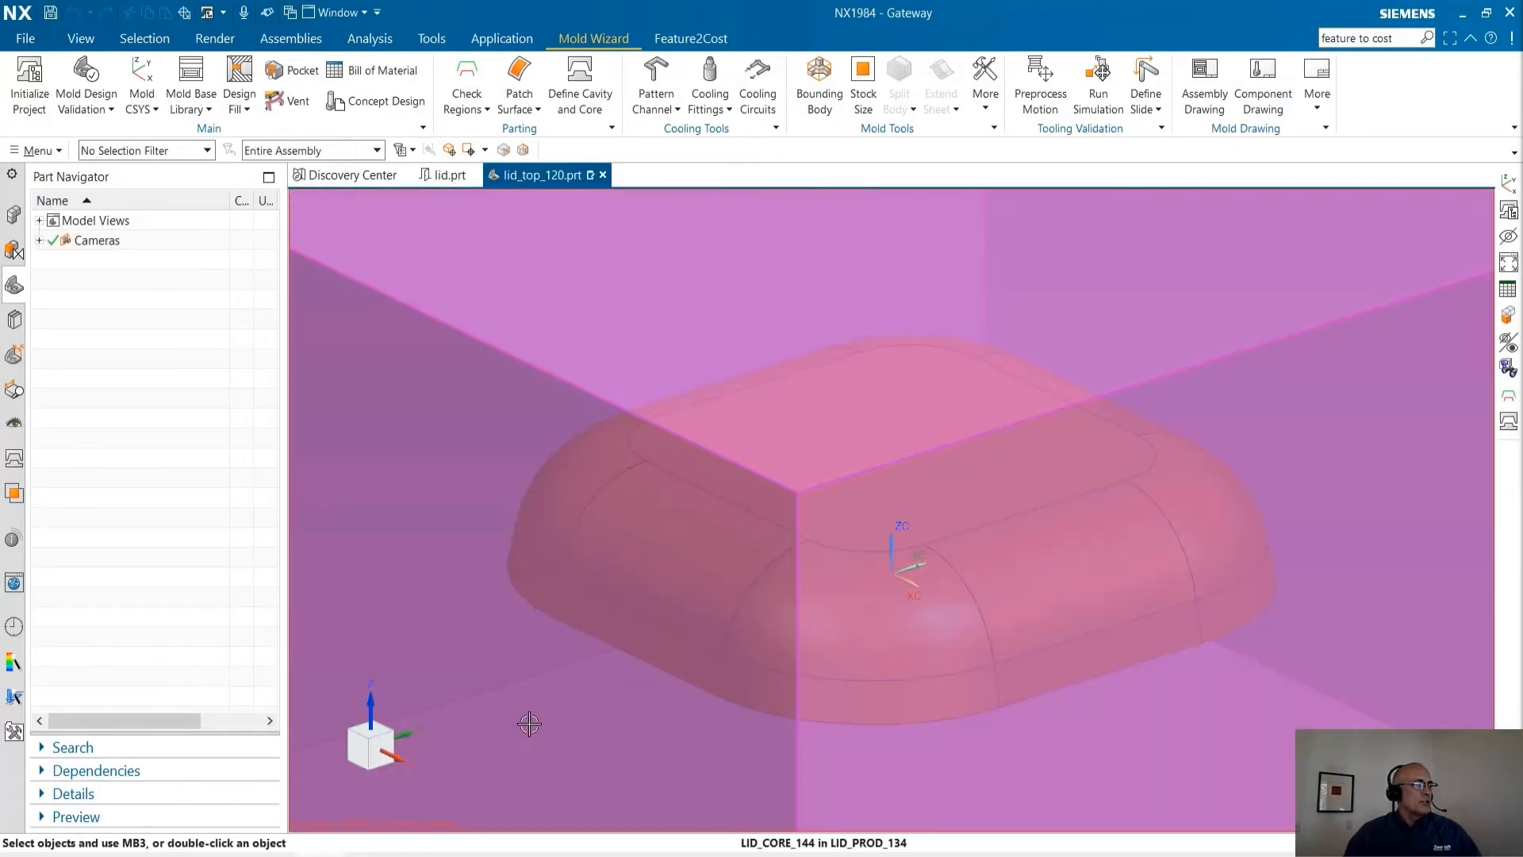
Fit the whole mold assembly in the view and change its background to plain white.
key("ctrl+f")
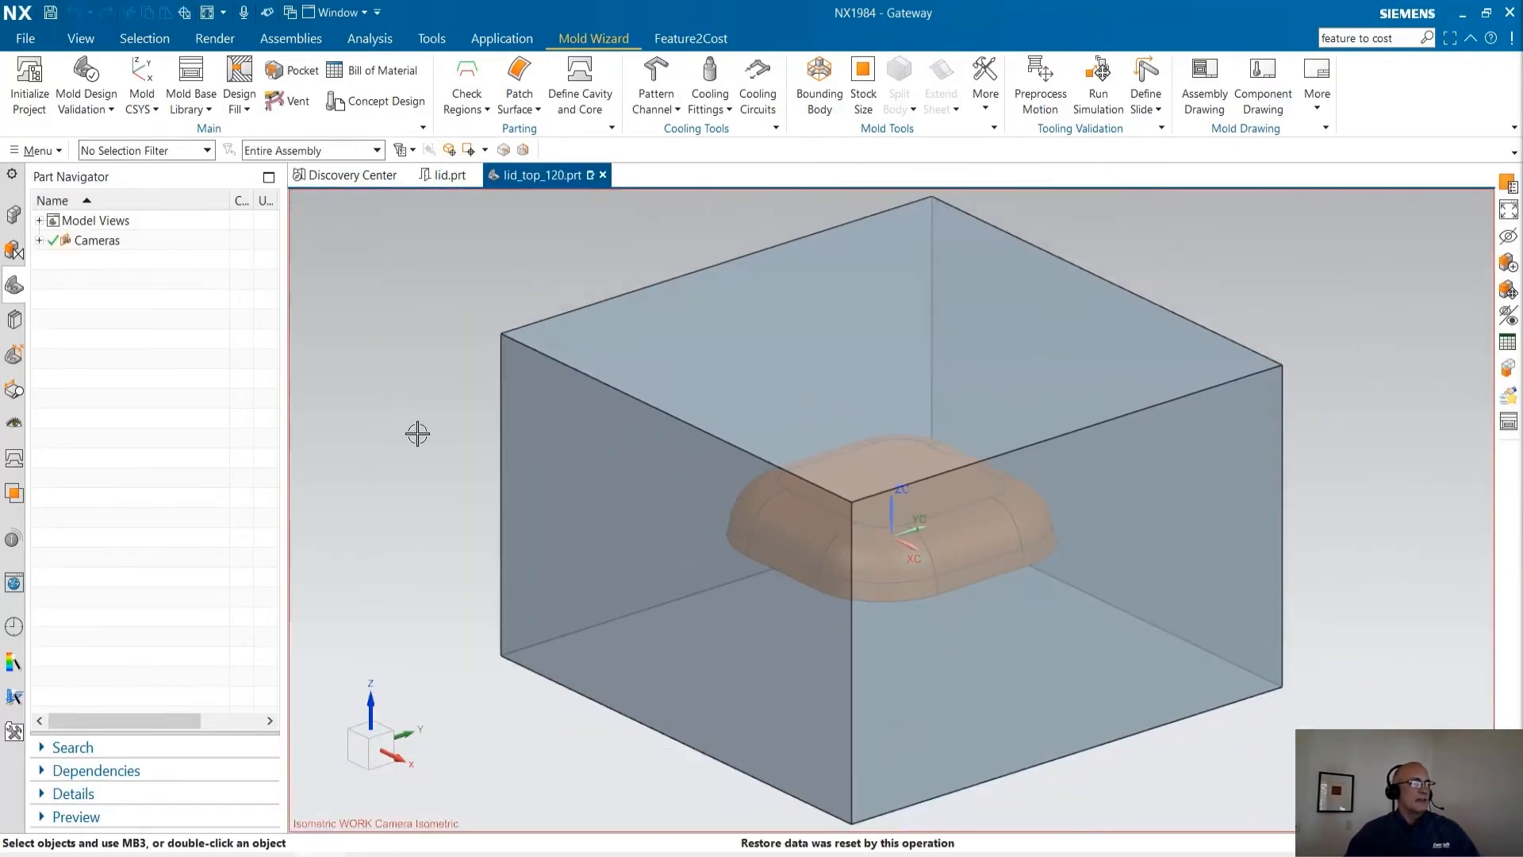
right_click(401, 413)
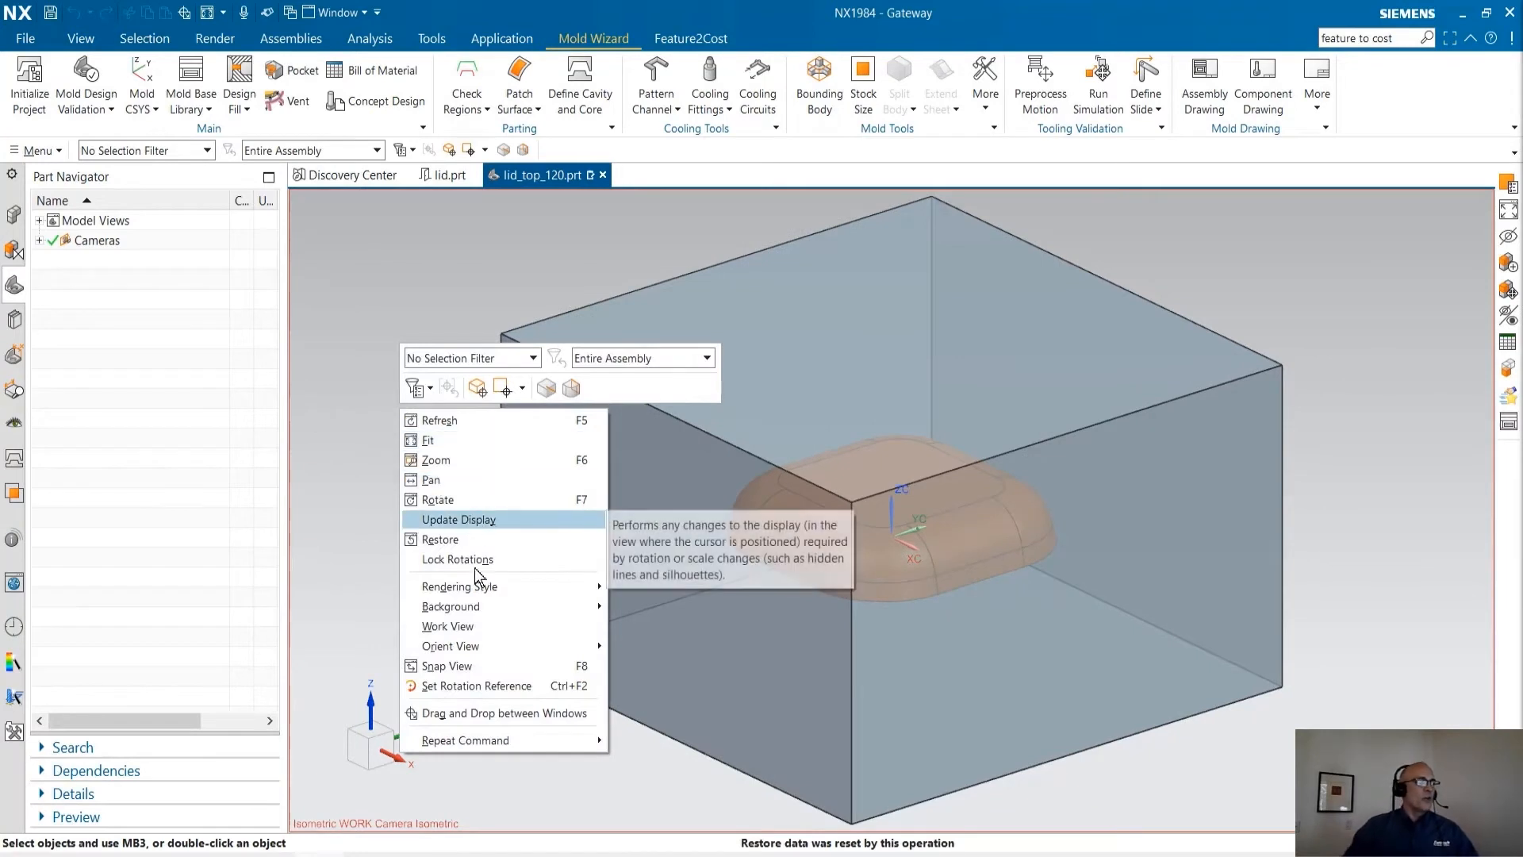
mouse_move(476, 606)
left_click(693, 615)
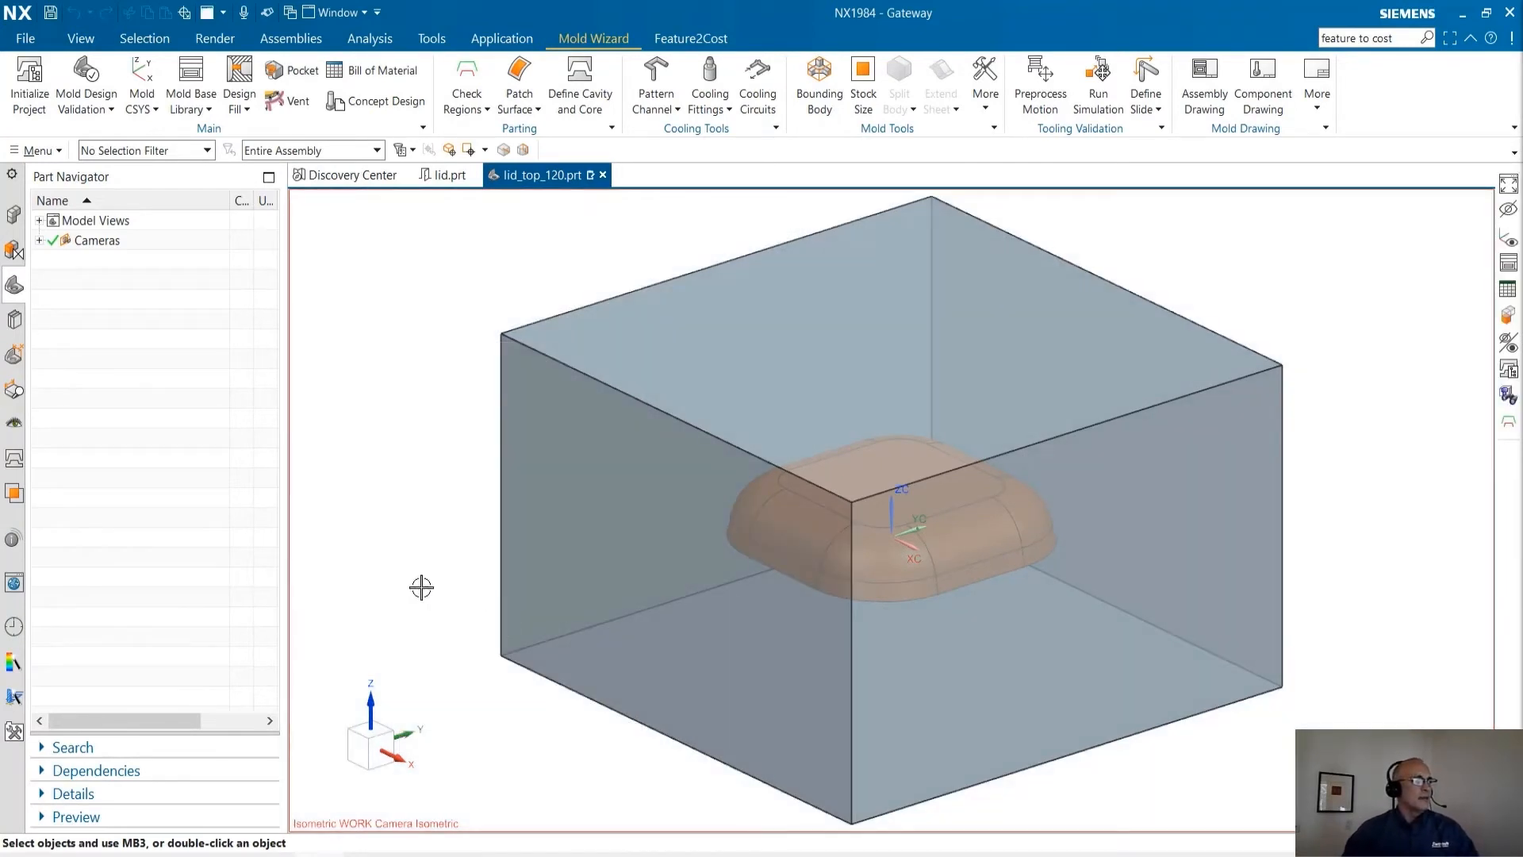
Move the WCS origin to the lid's bottom edge and set the mold CSYS to the product body center with Z position locked.
left_click(144, 81)
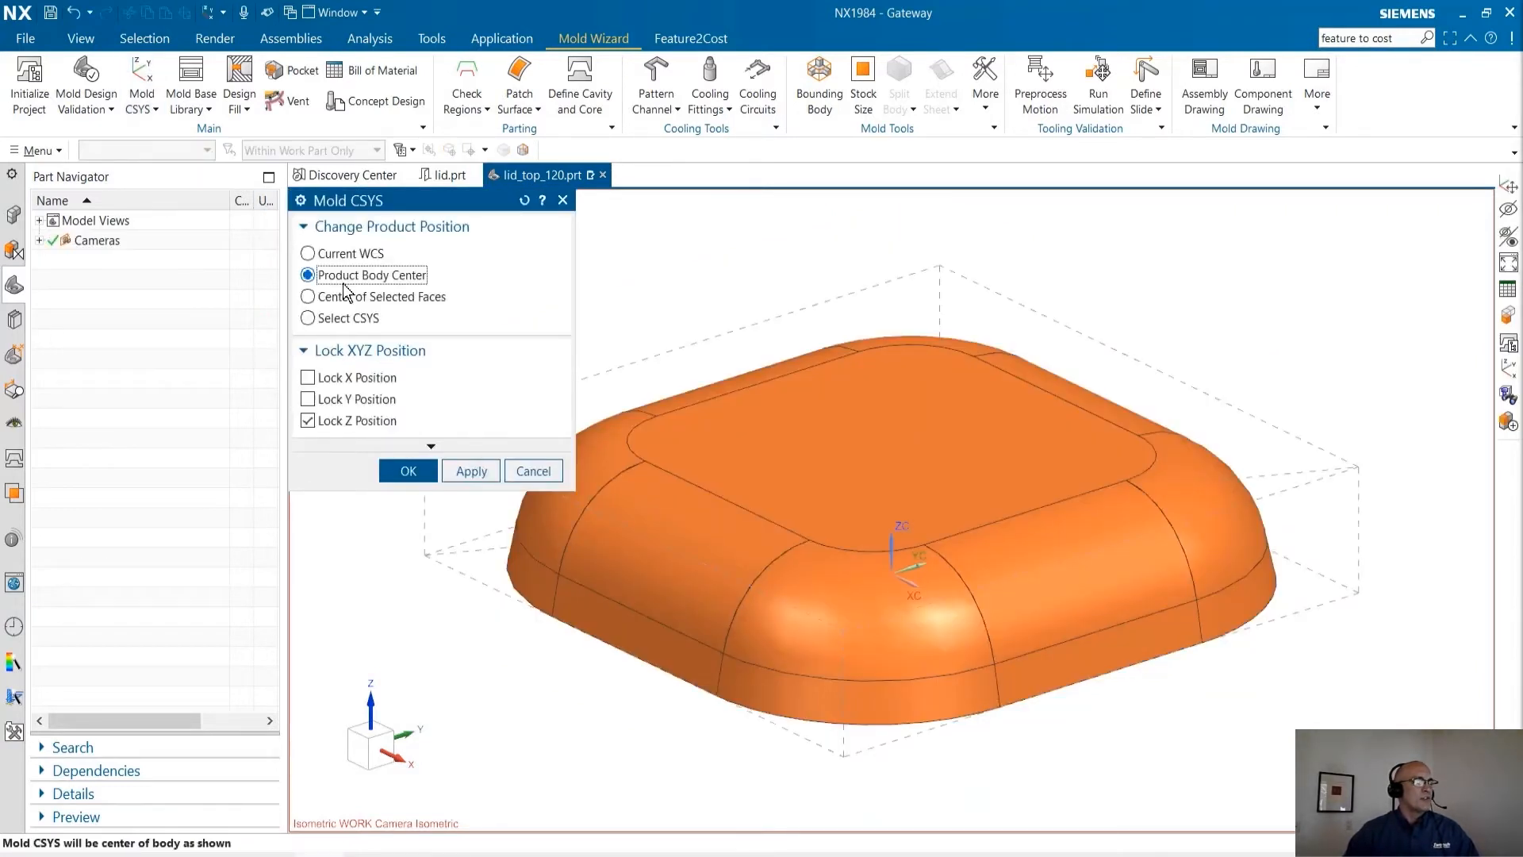
double_click(897, 538)
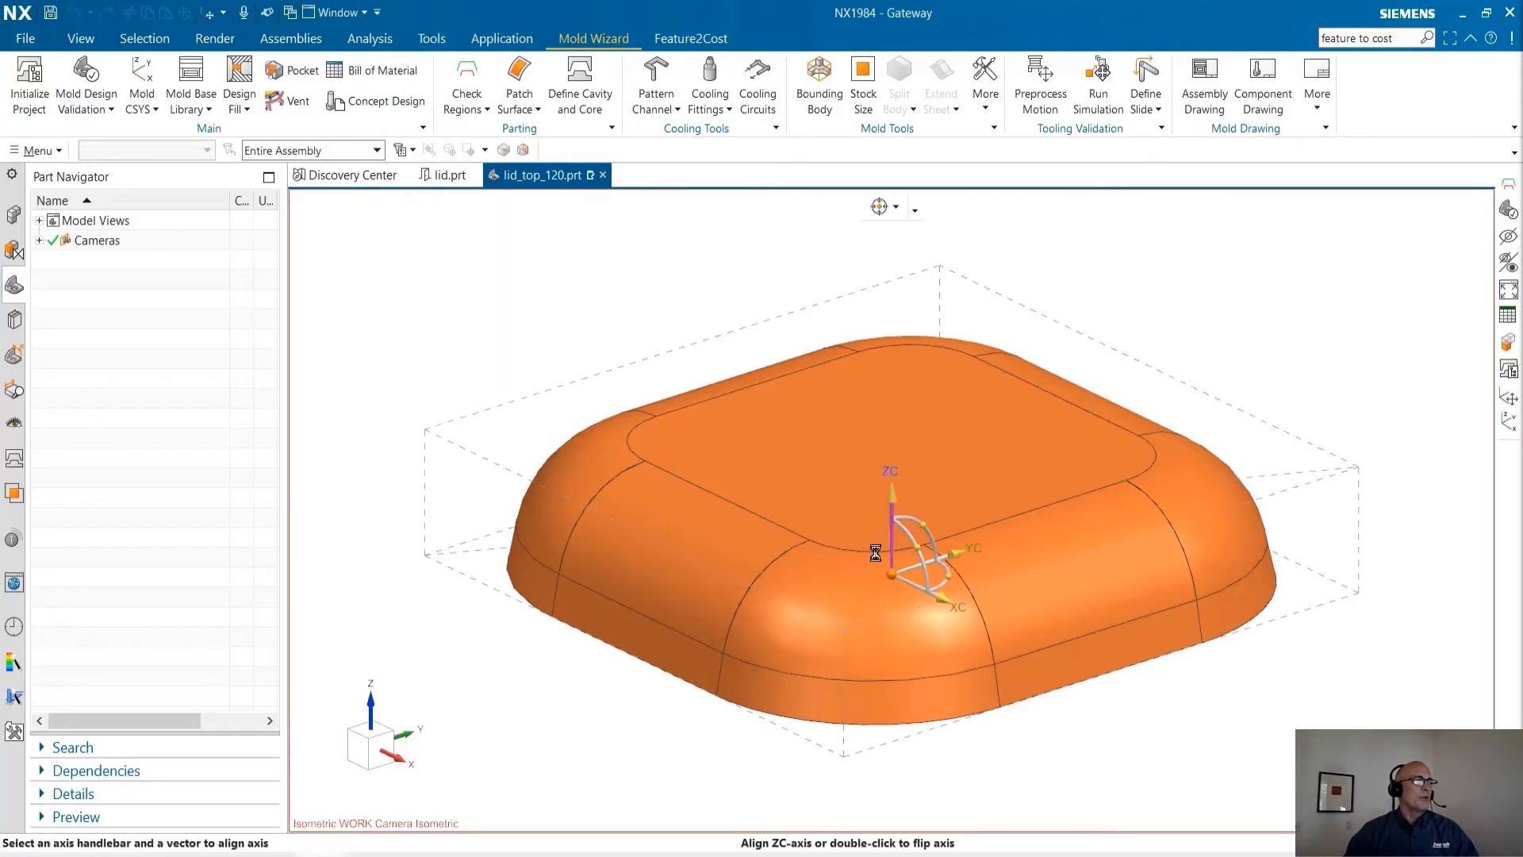
scroll(709, 706, "up", 2)
scroll(710, 706, "up", 4)
middle_click_drag(751, 674, 779, 655)
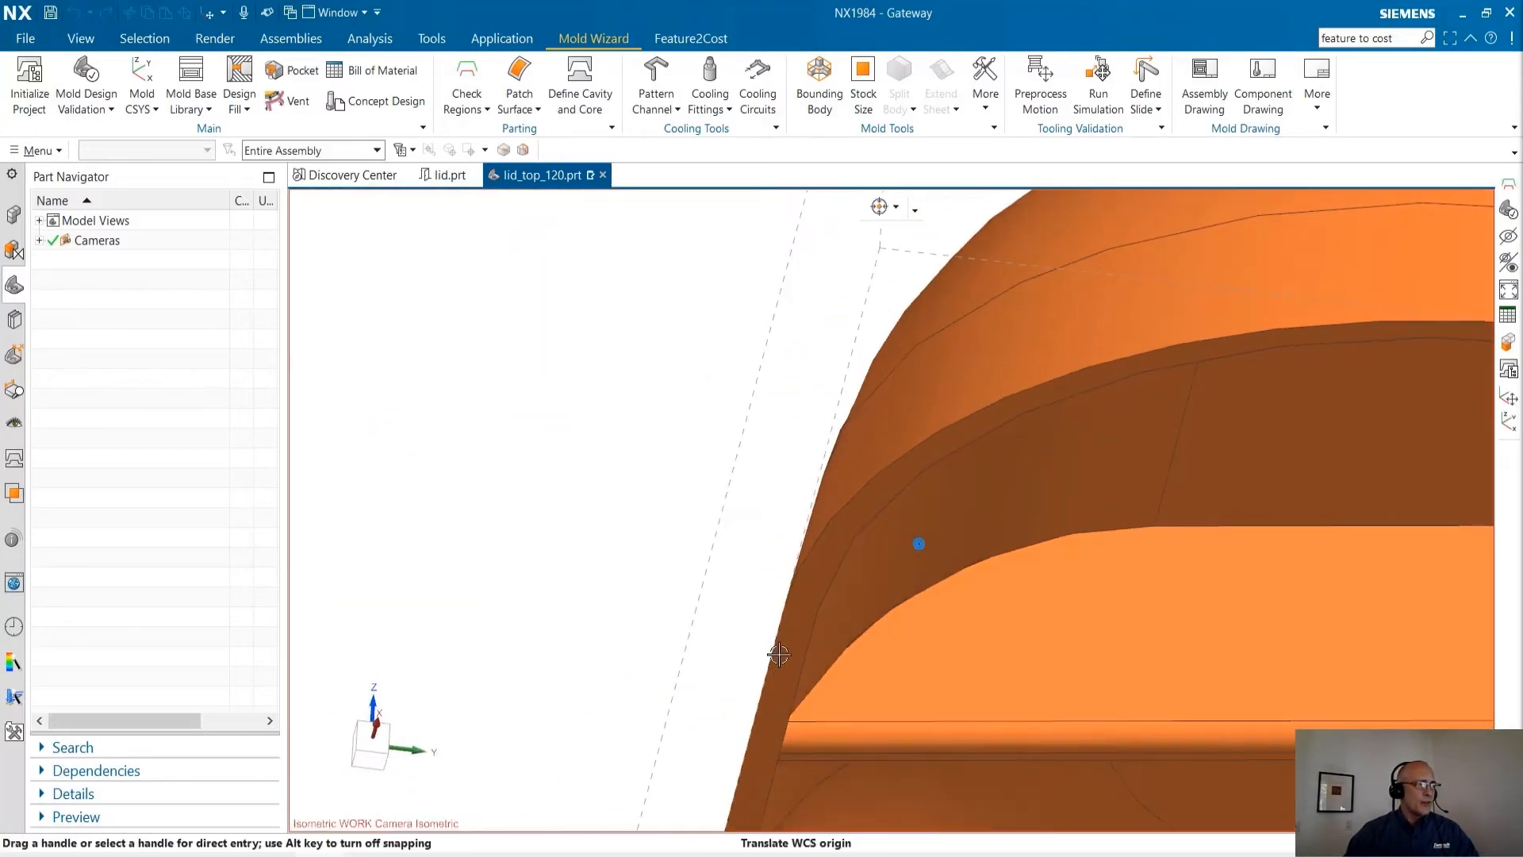
left_click(786, 606)
key("End")
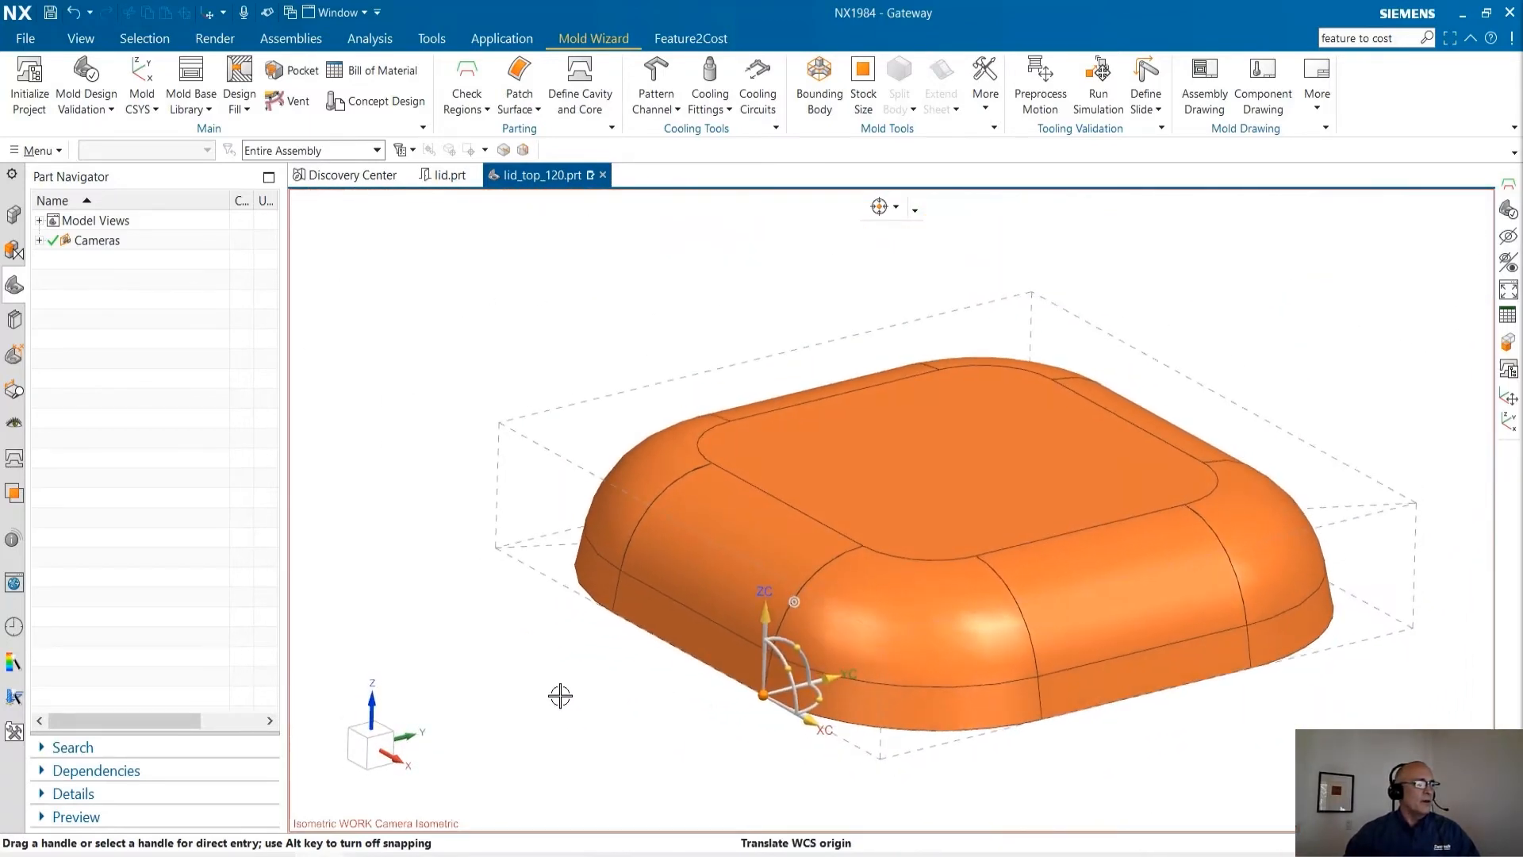
middle_click(561, 690)
left_click(407, 473)
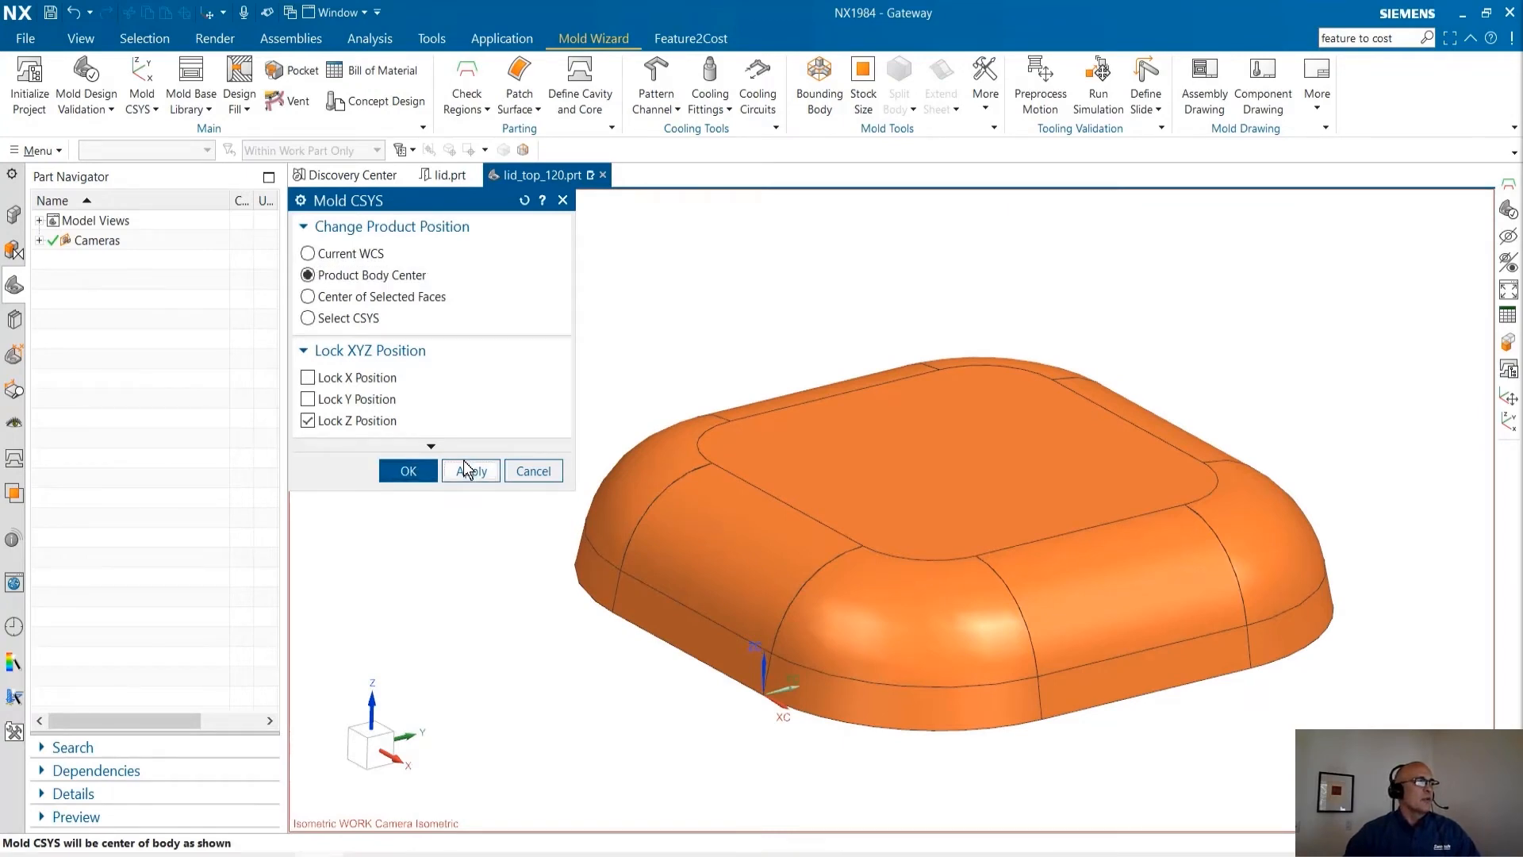
left_click(418, 476)
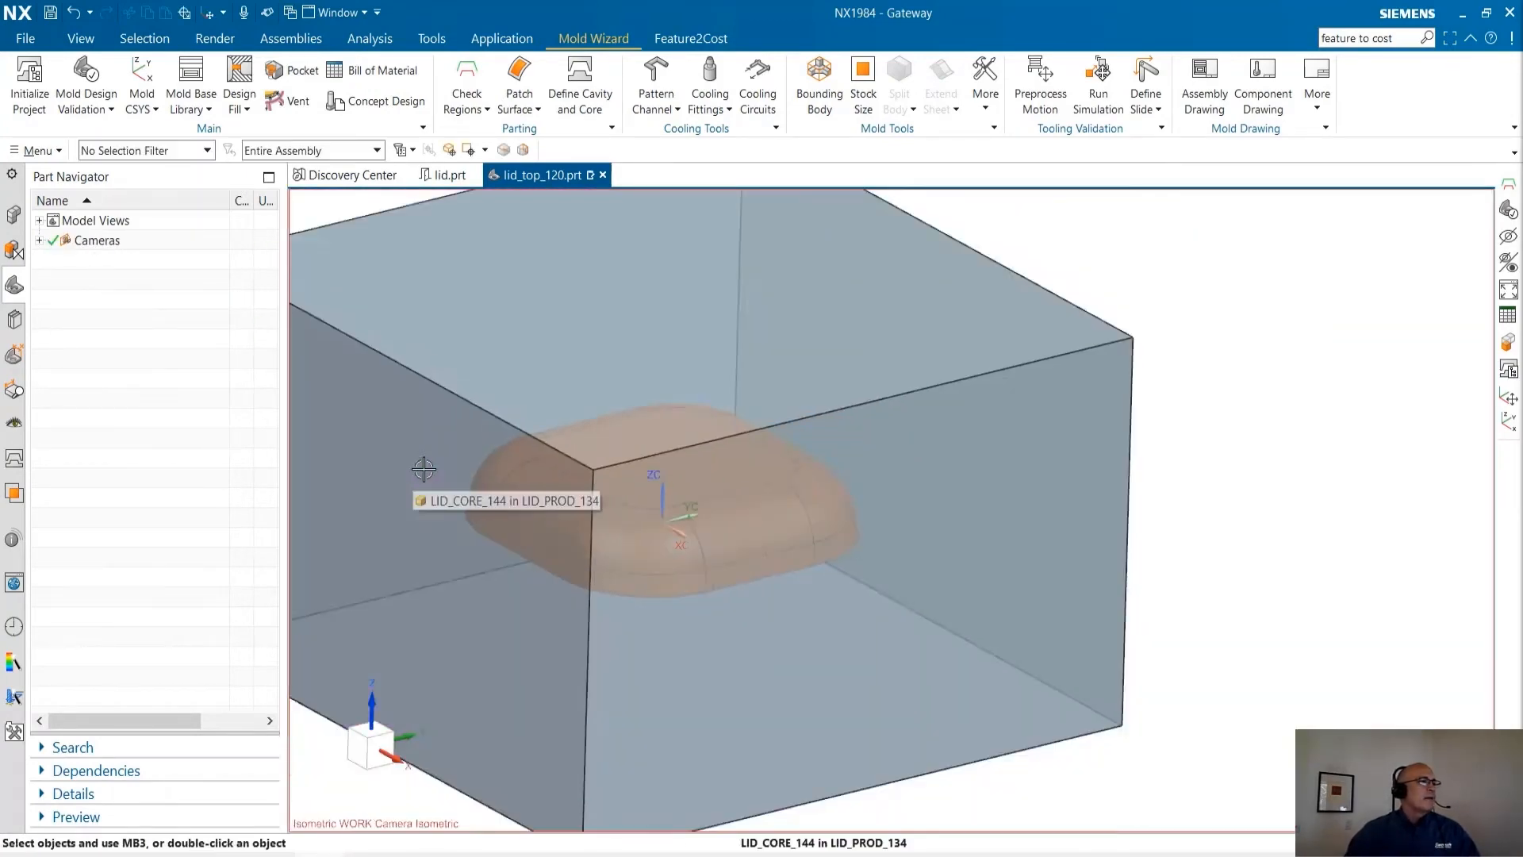
Calculate the region check on the lid body and color all its faces by draft angle with the 3.0000 limit.
middle_click_drag(414, 476, 820, 568, "shift")
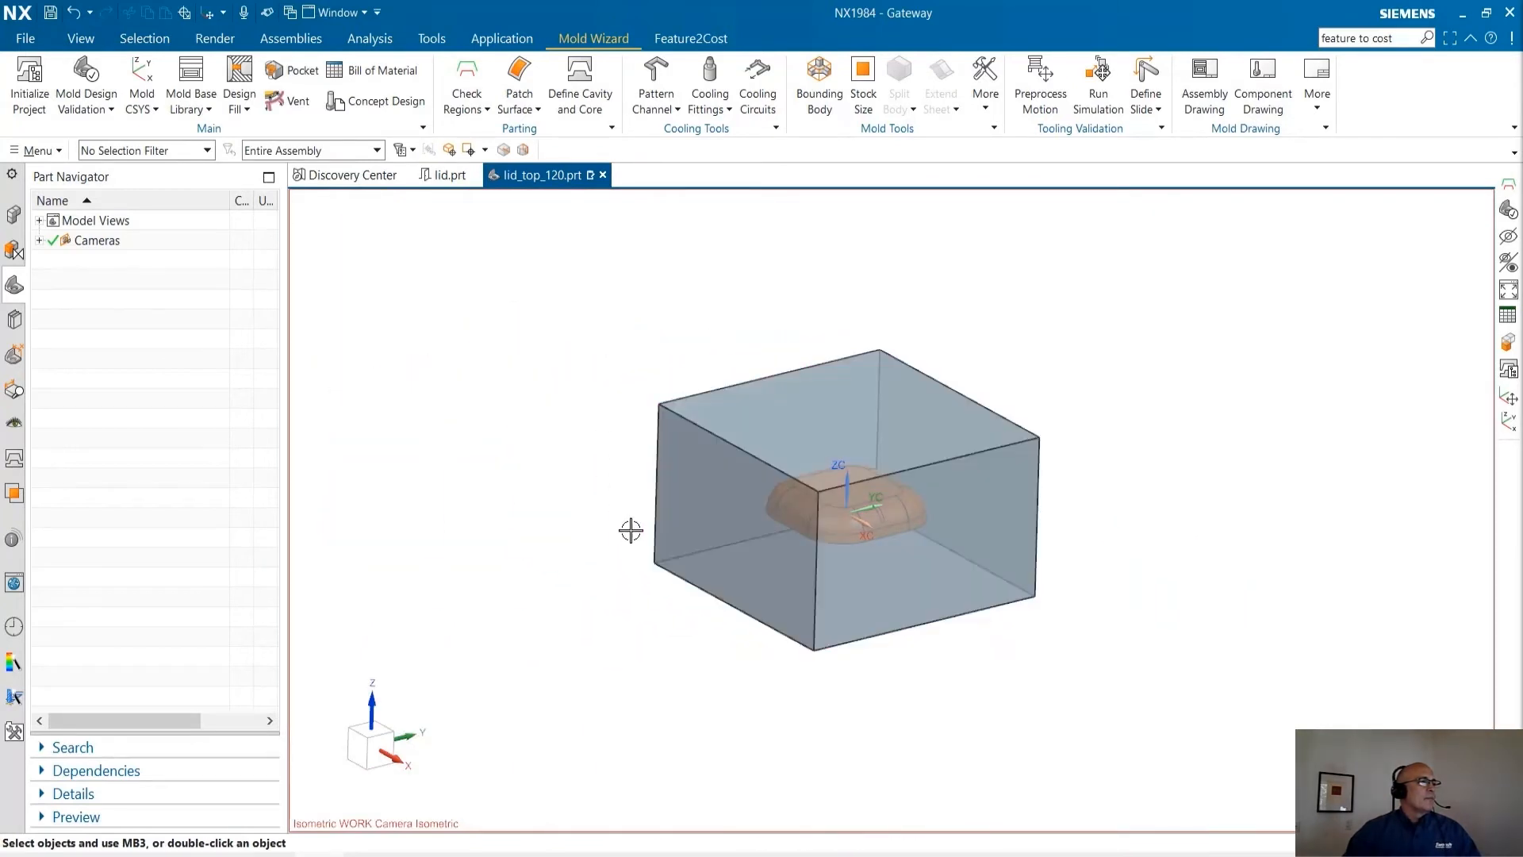
left_click(482, 115)
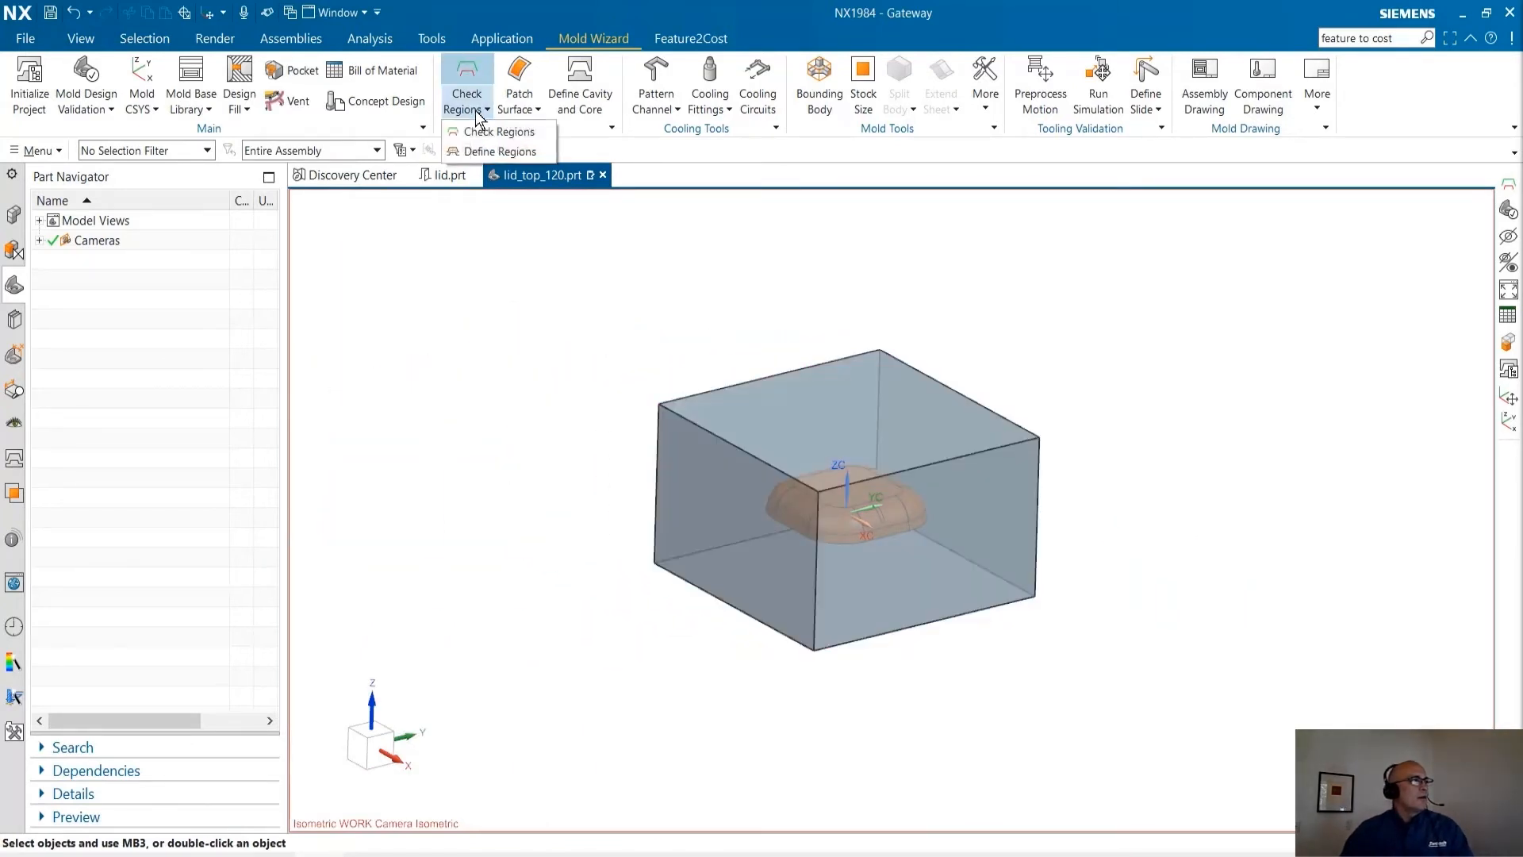
left_click(499, 152)
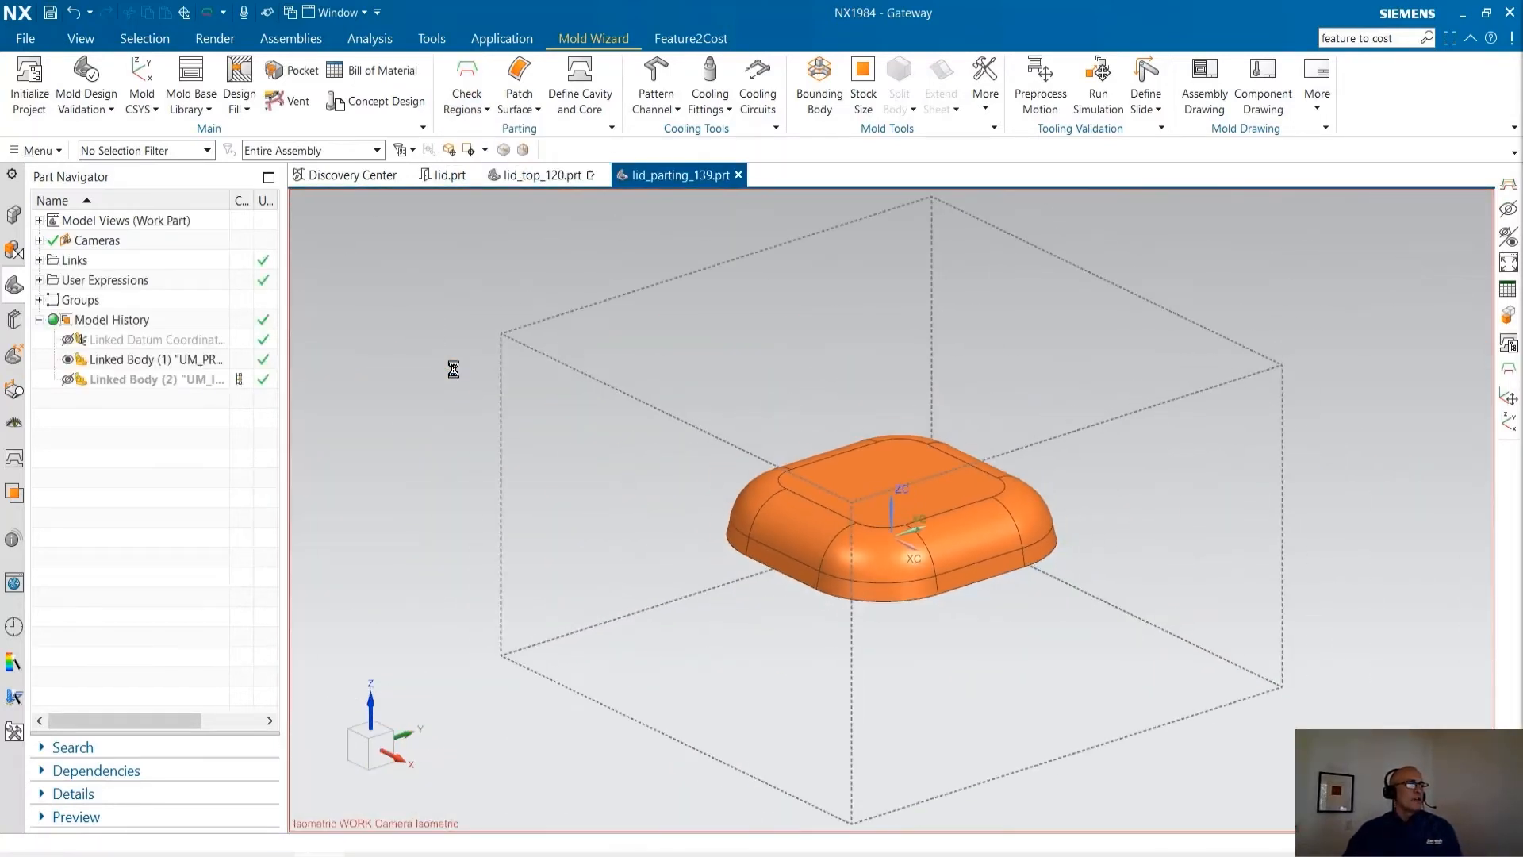
left_click(558, 487)
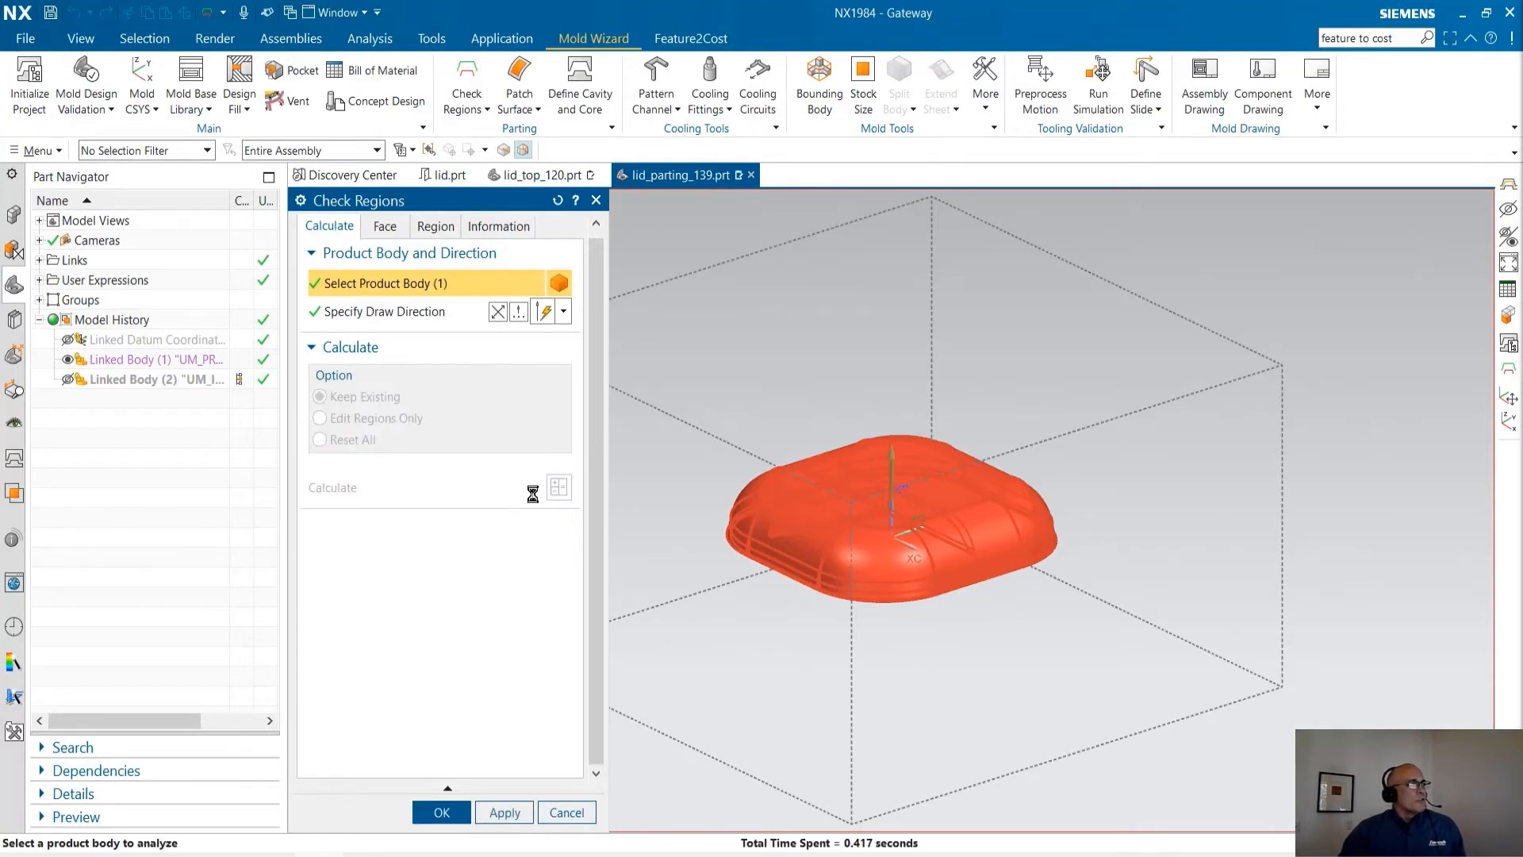
left_click(385, 226)
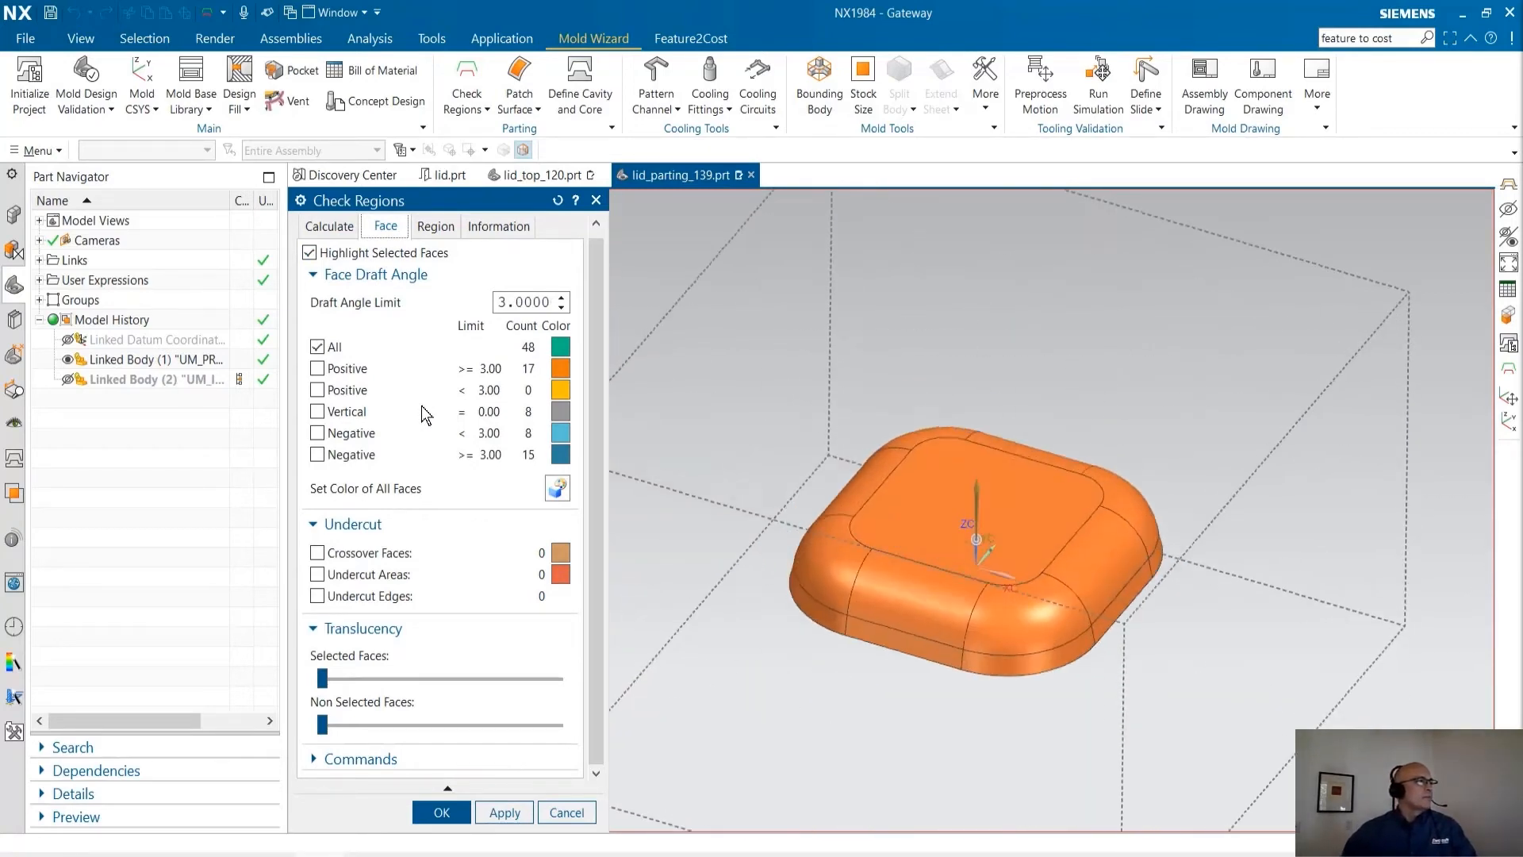
left_click(557, 487)
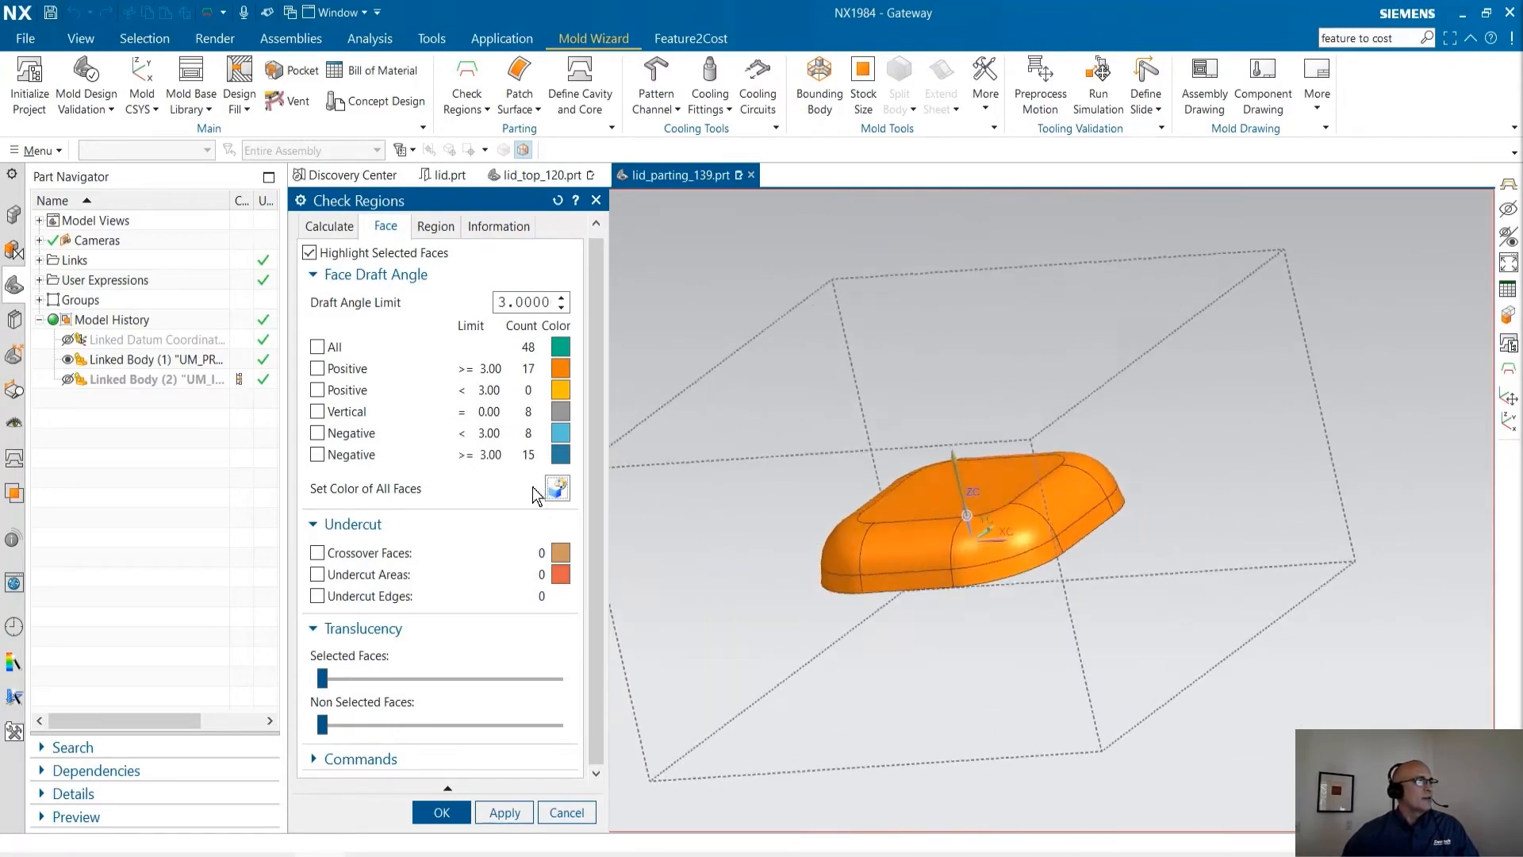
Review the cavity and core region assignments and the face information options, and accept the region check.
left_click(433, 228)
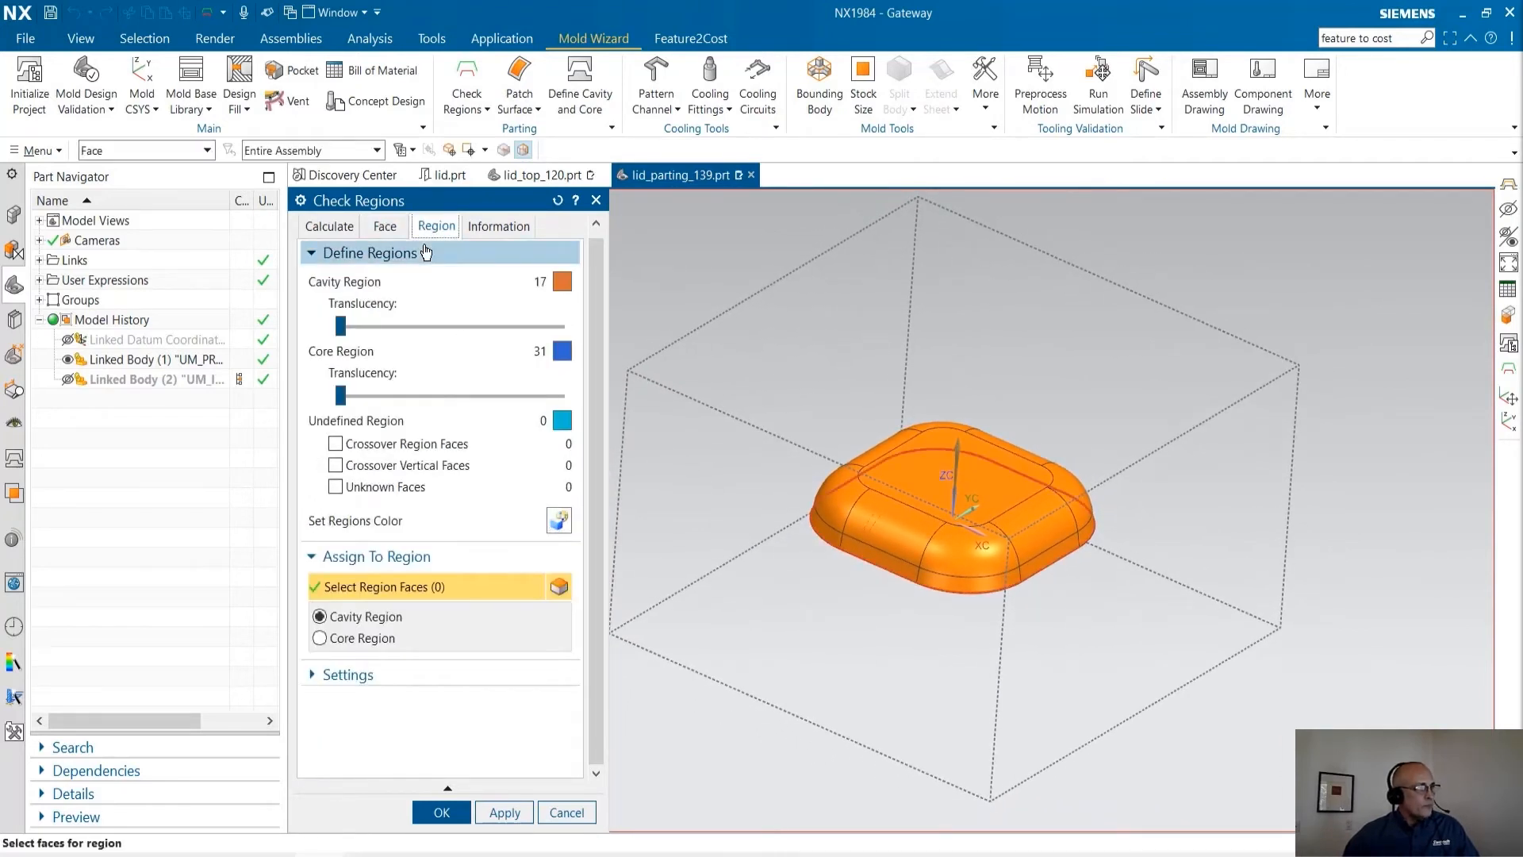
left_click(493, 228)
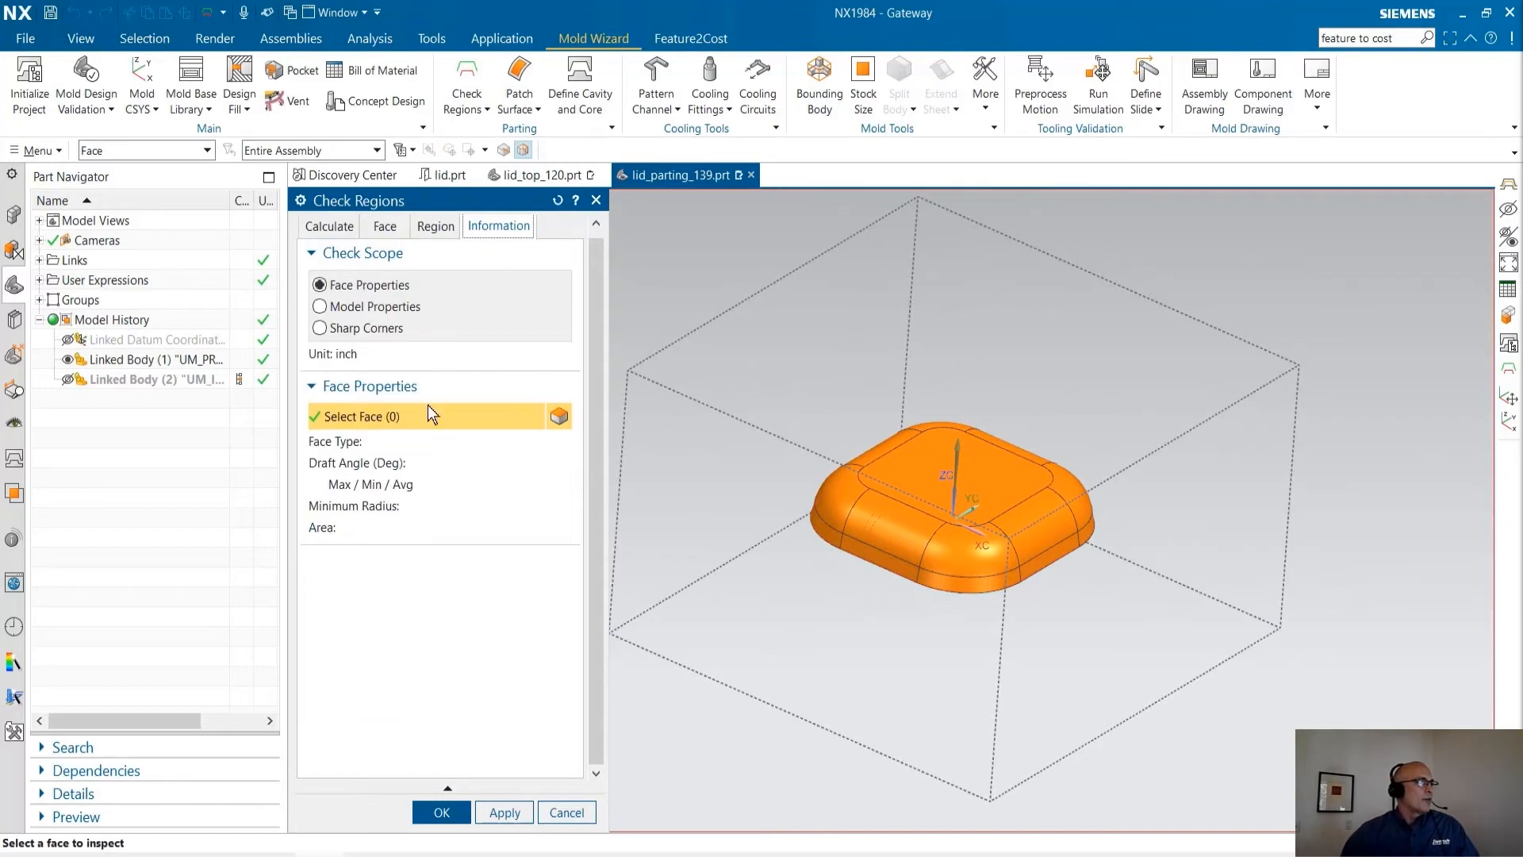
left_click(325, 228)
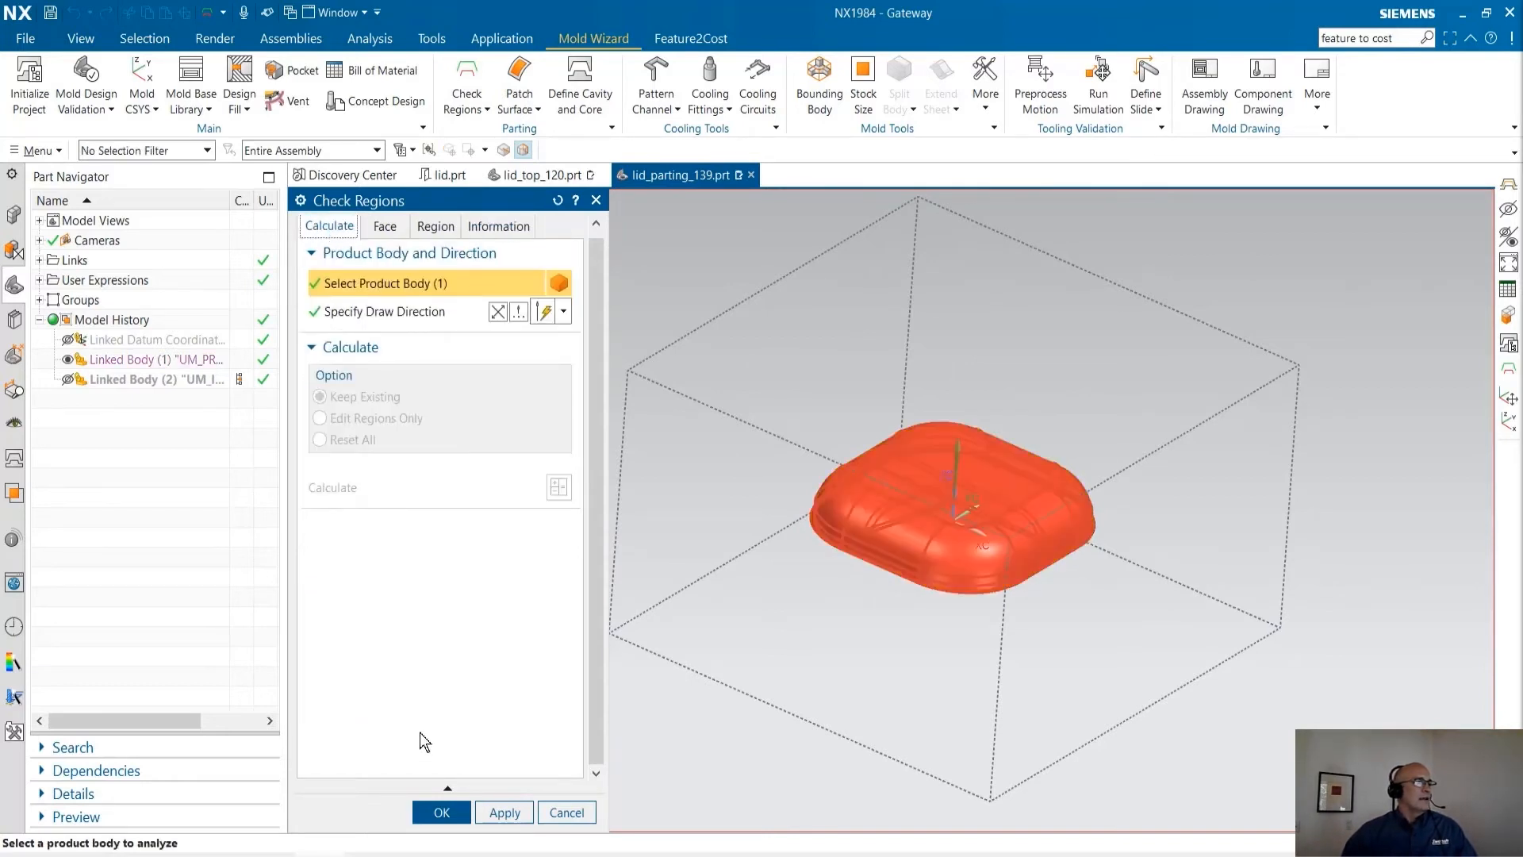
left_click(439, 812)
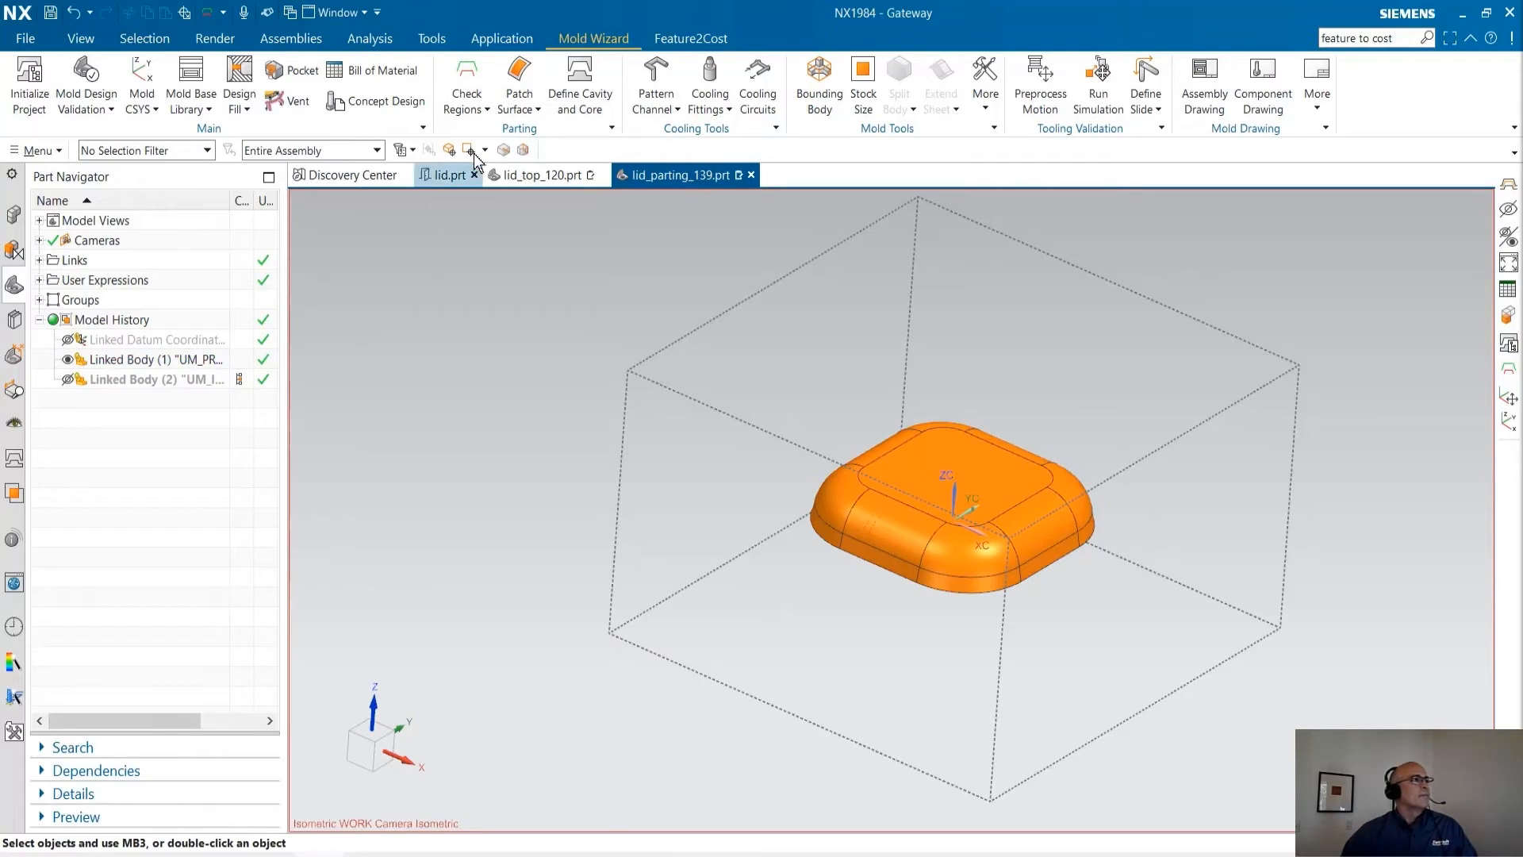
Create the lid's cavity and core regions together with the parting lines using Define Regions.
left_click(488, 109)
left_click(496, 150)
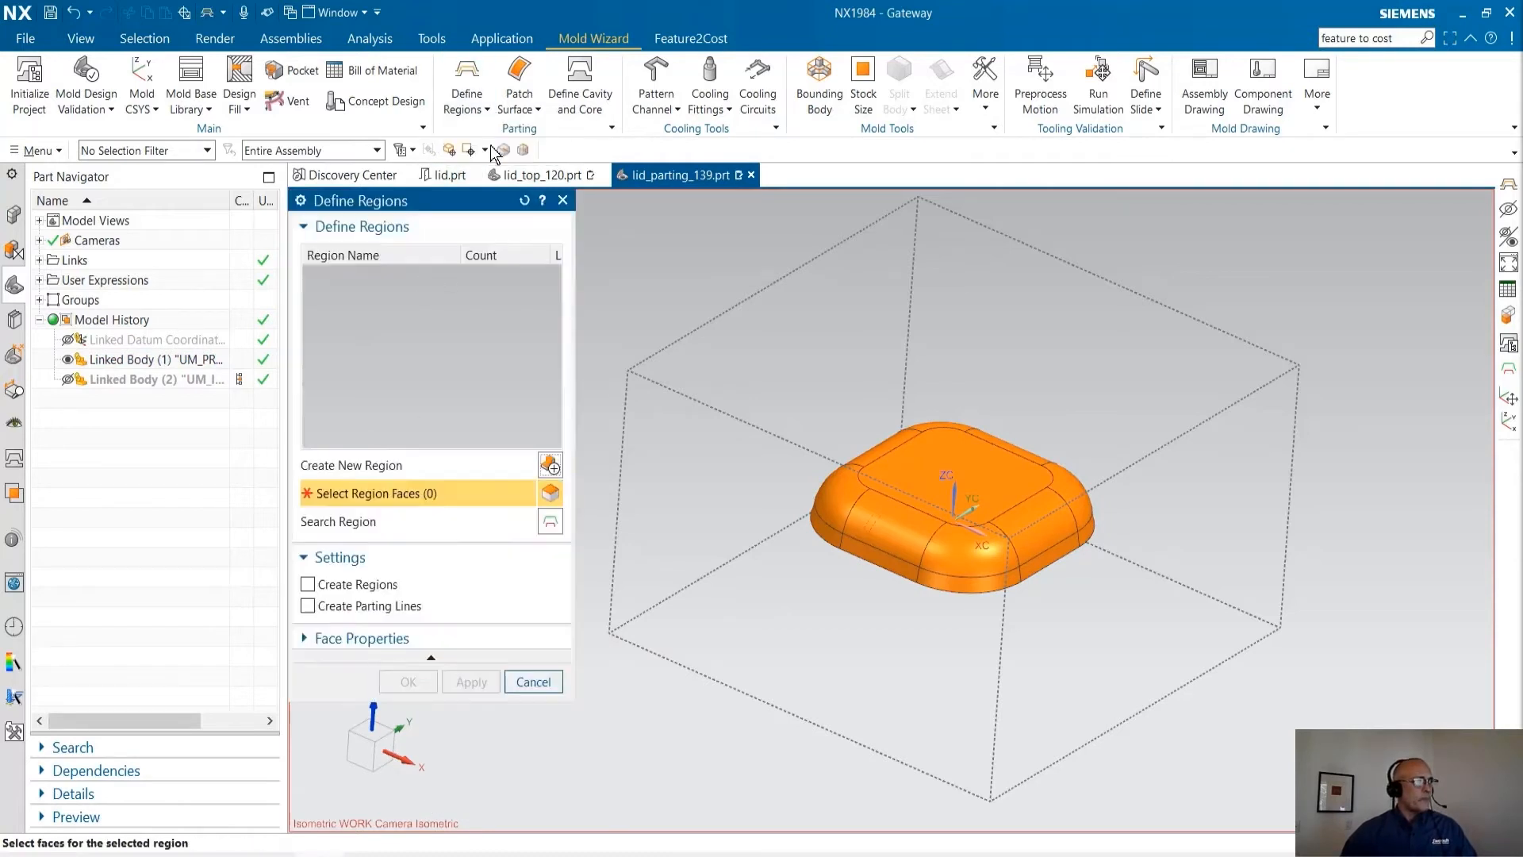
left_click(353, 587)
left_click(352, 608)
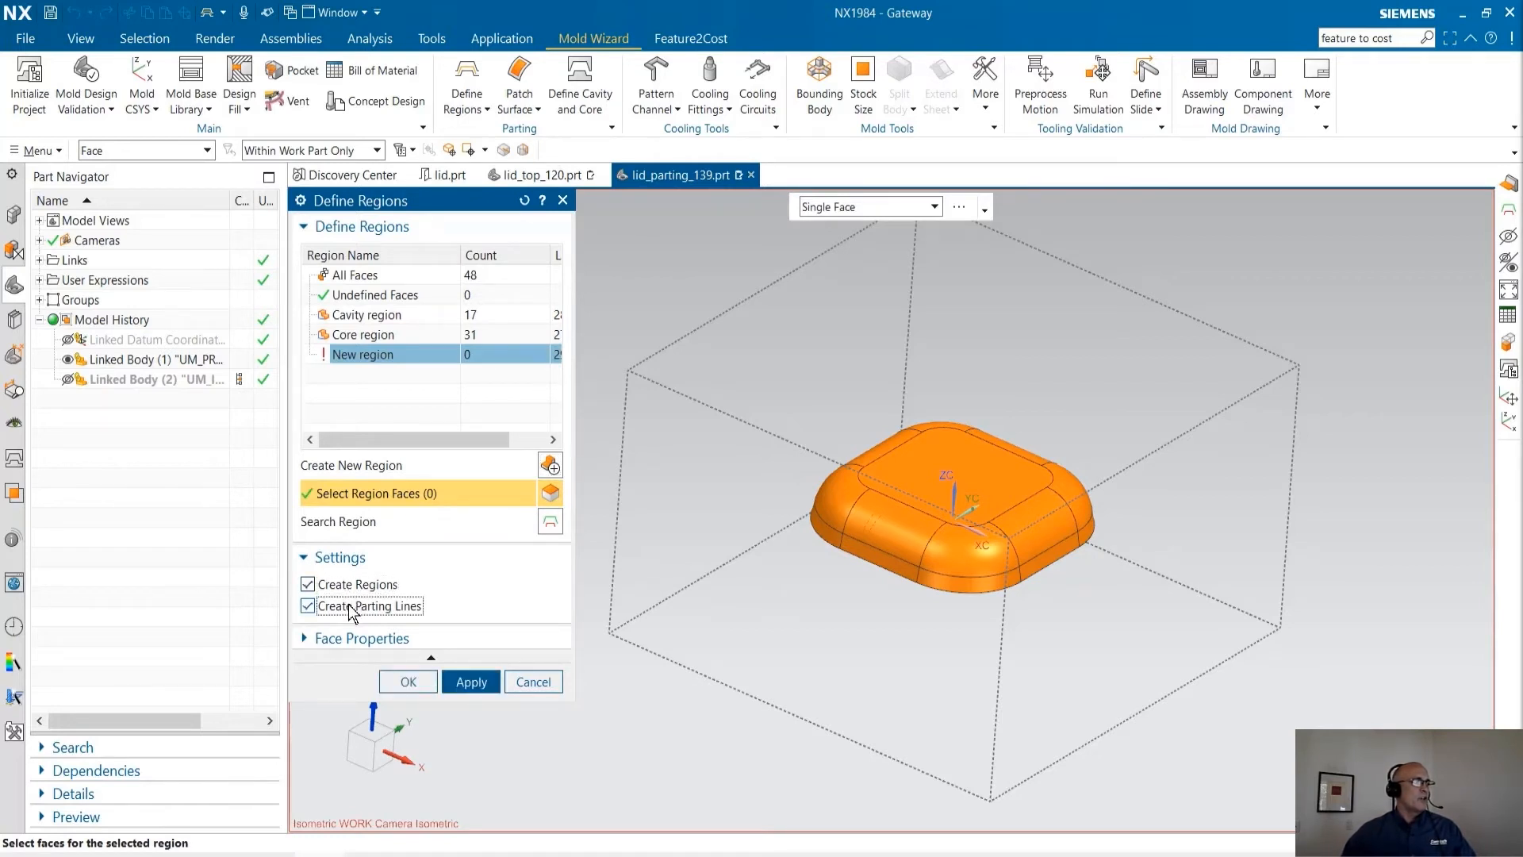
left_click(373, 315)
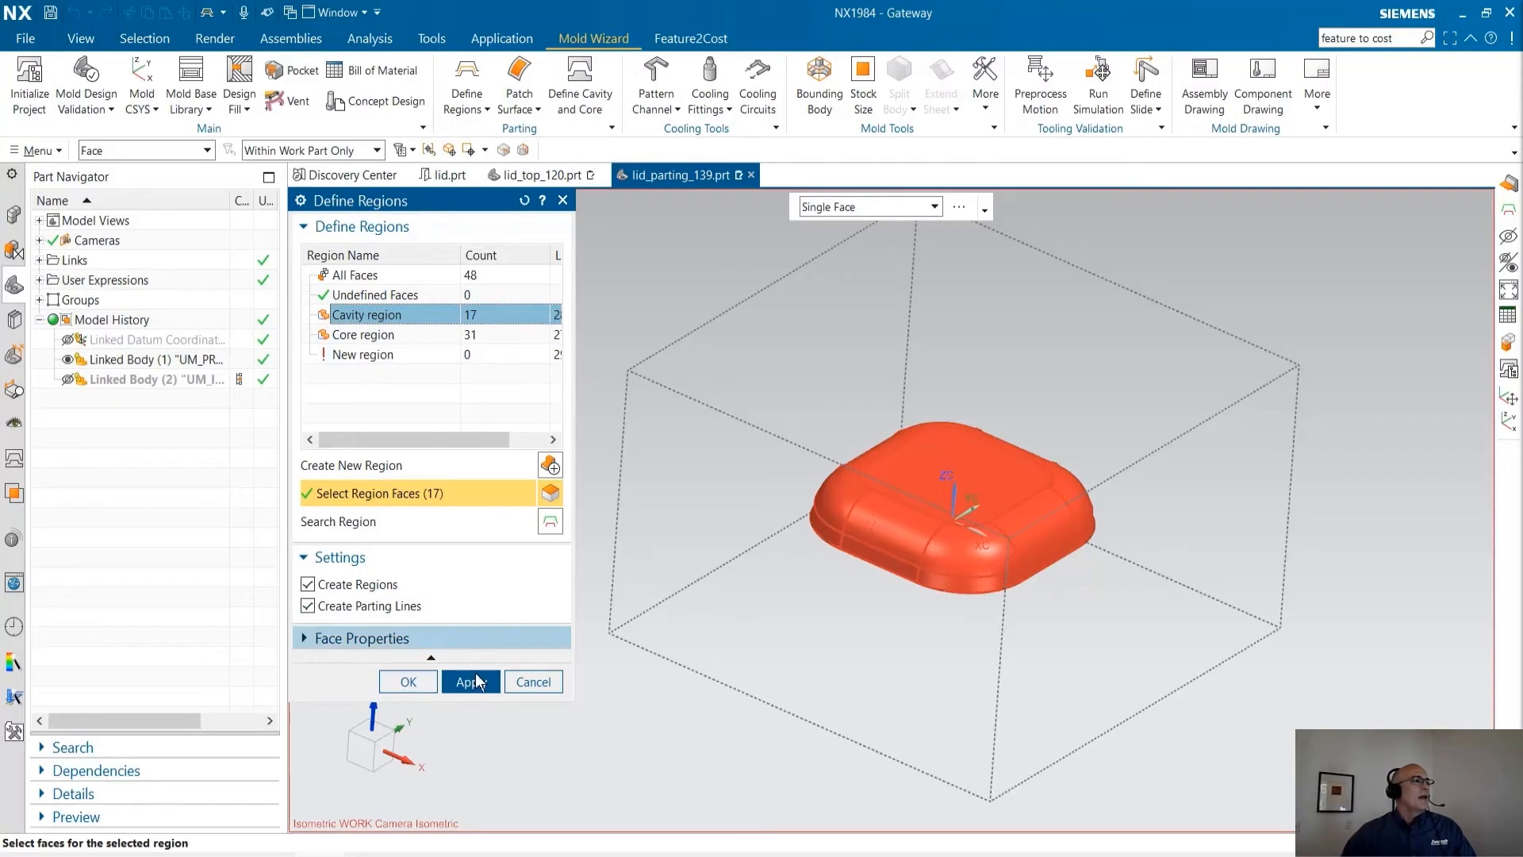
left_click(476, 682)
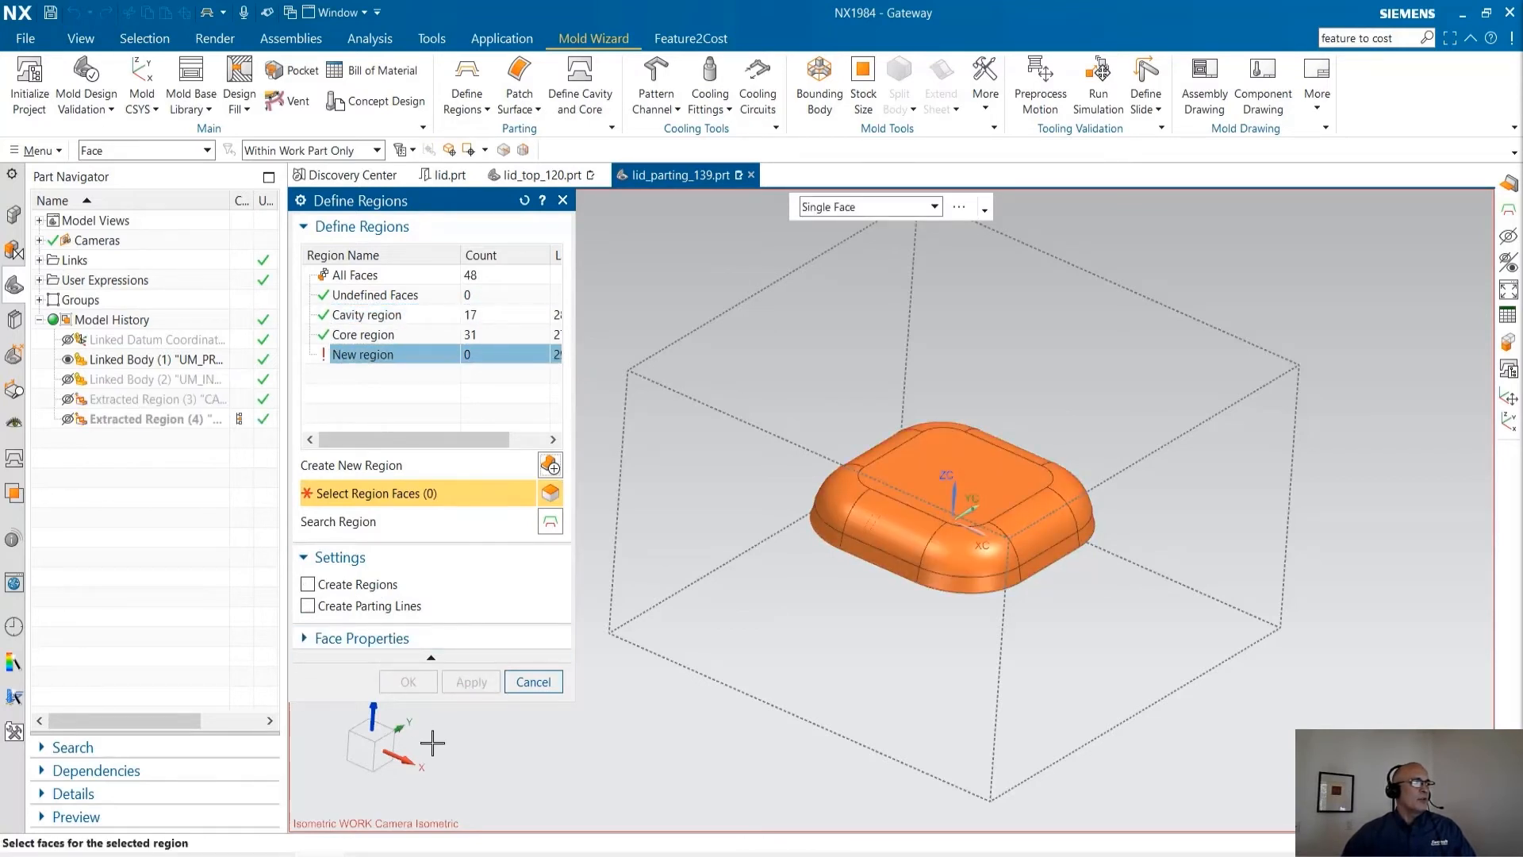
left_click(533, 681)
Create a flat bounded-plane parting surface around the lid from its parting line segment using Design Parting Surface.
middle_click_drag(570, 724, 510, 744, "shift")
left_click(538, 111)
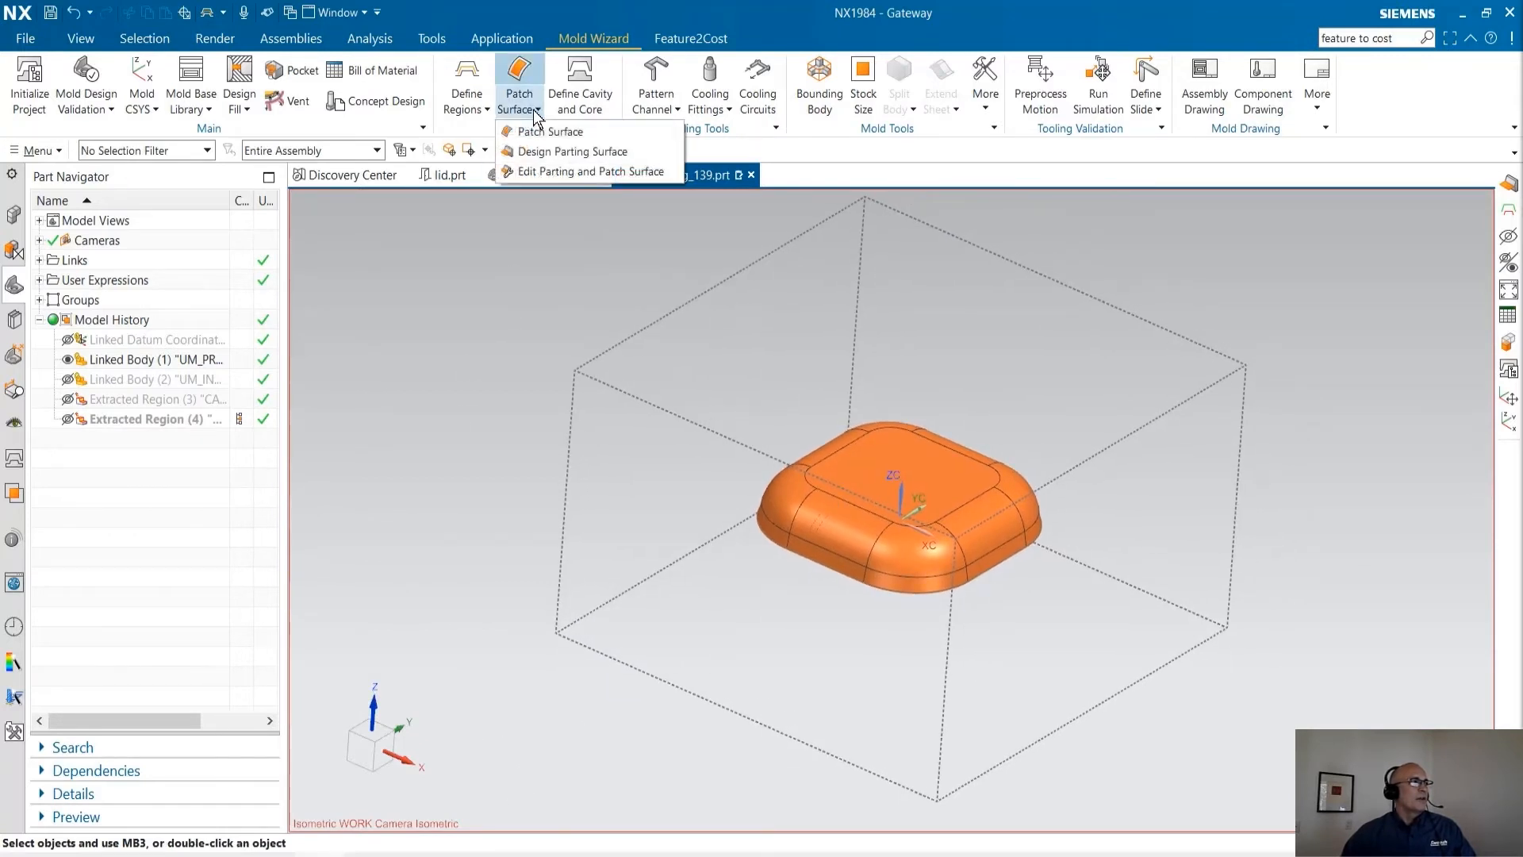
left_click(546, 153)
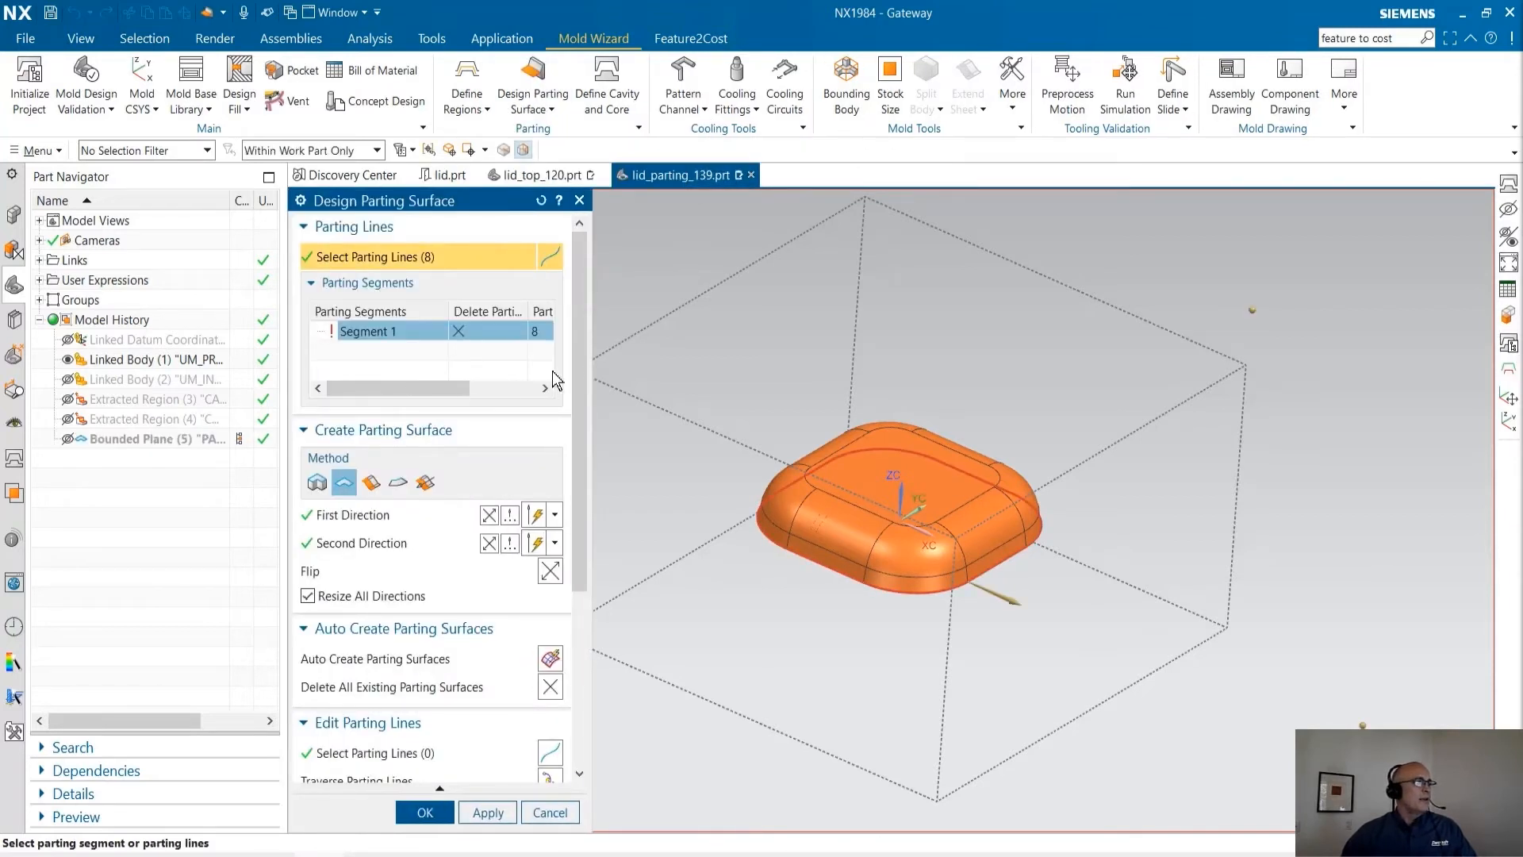
left_click_drag(581, 360, 570, 472)
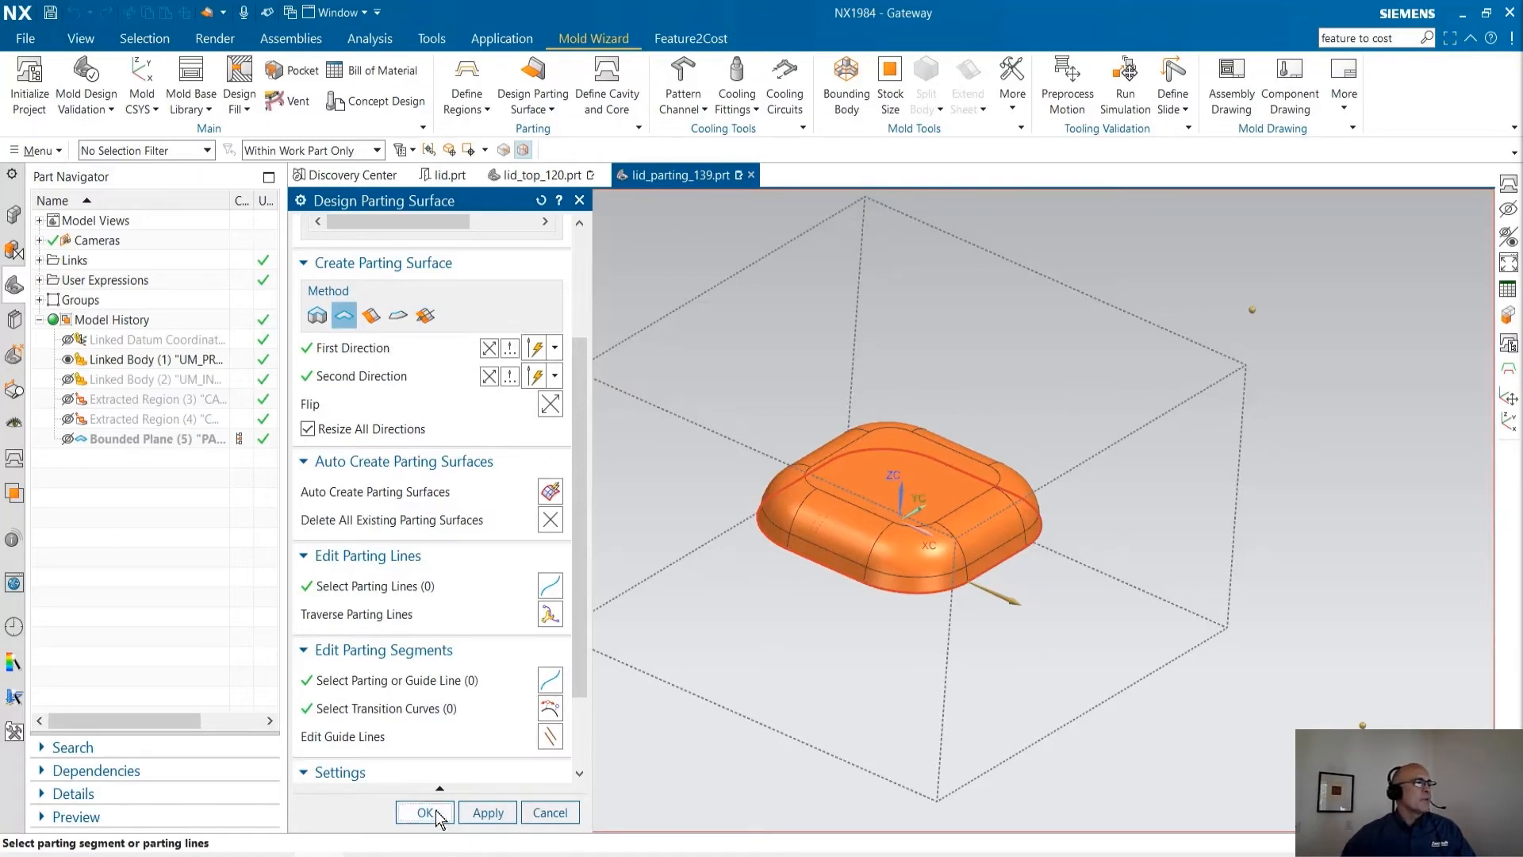
left_click(425, 811)
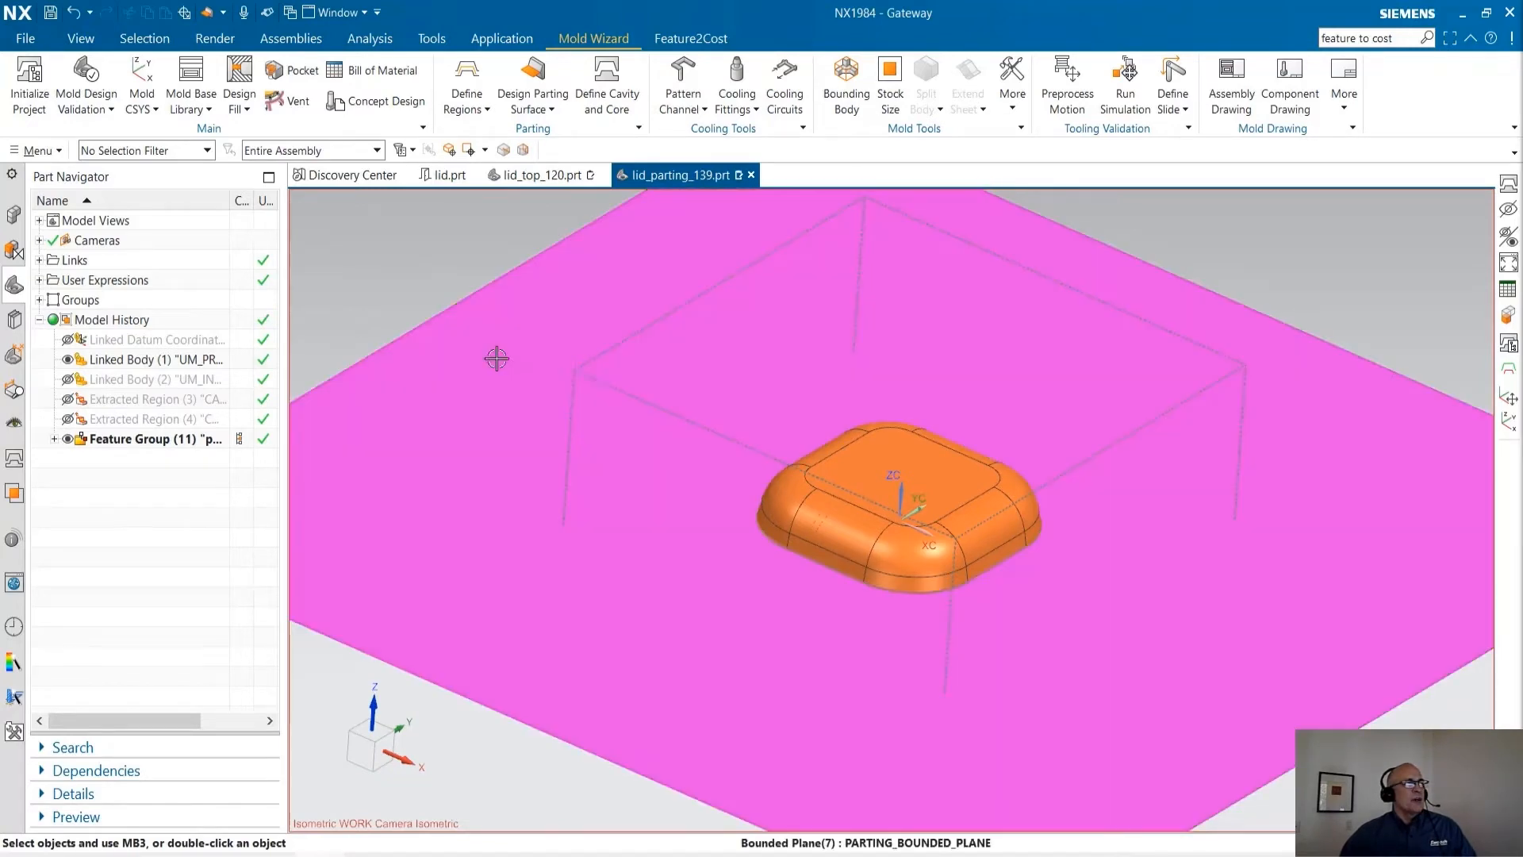
Create the lid's mold cavity from the Cavity region with Define Cavity and Core, and accept the parting result.
key("ctrl+f")
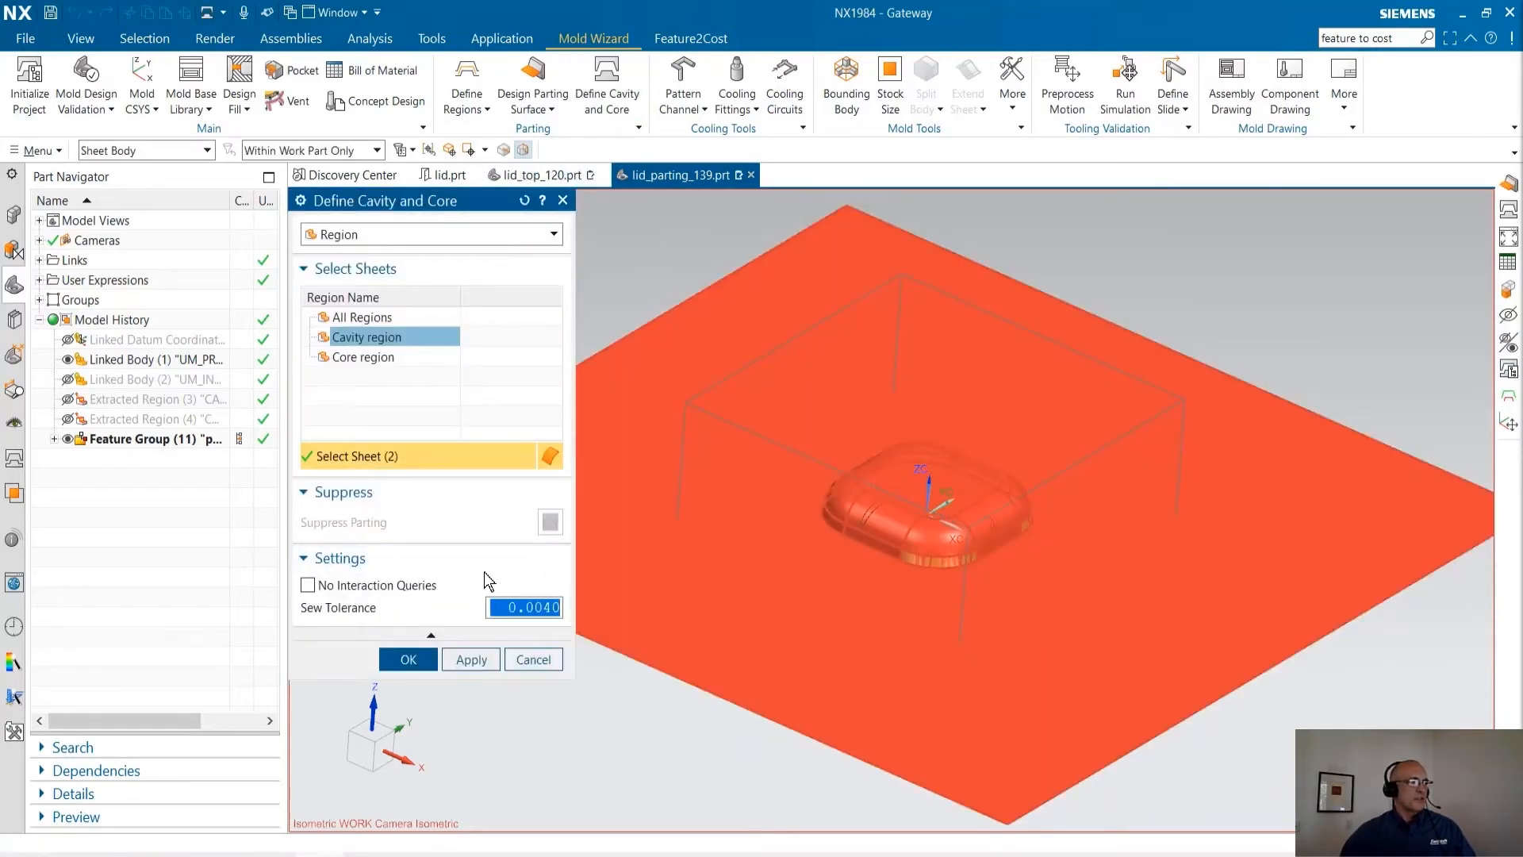
left_click(473, 658)
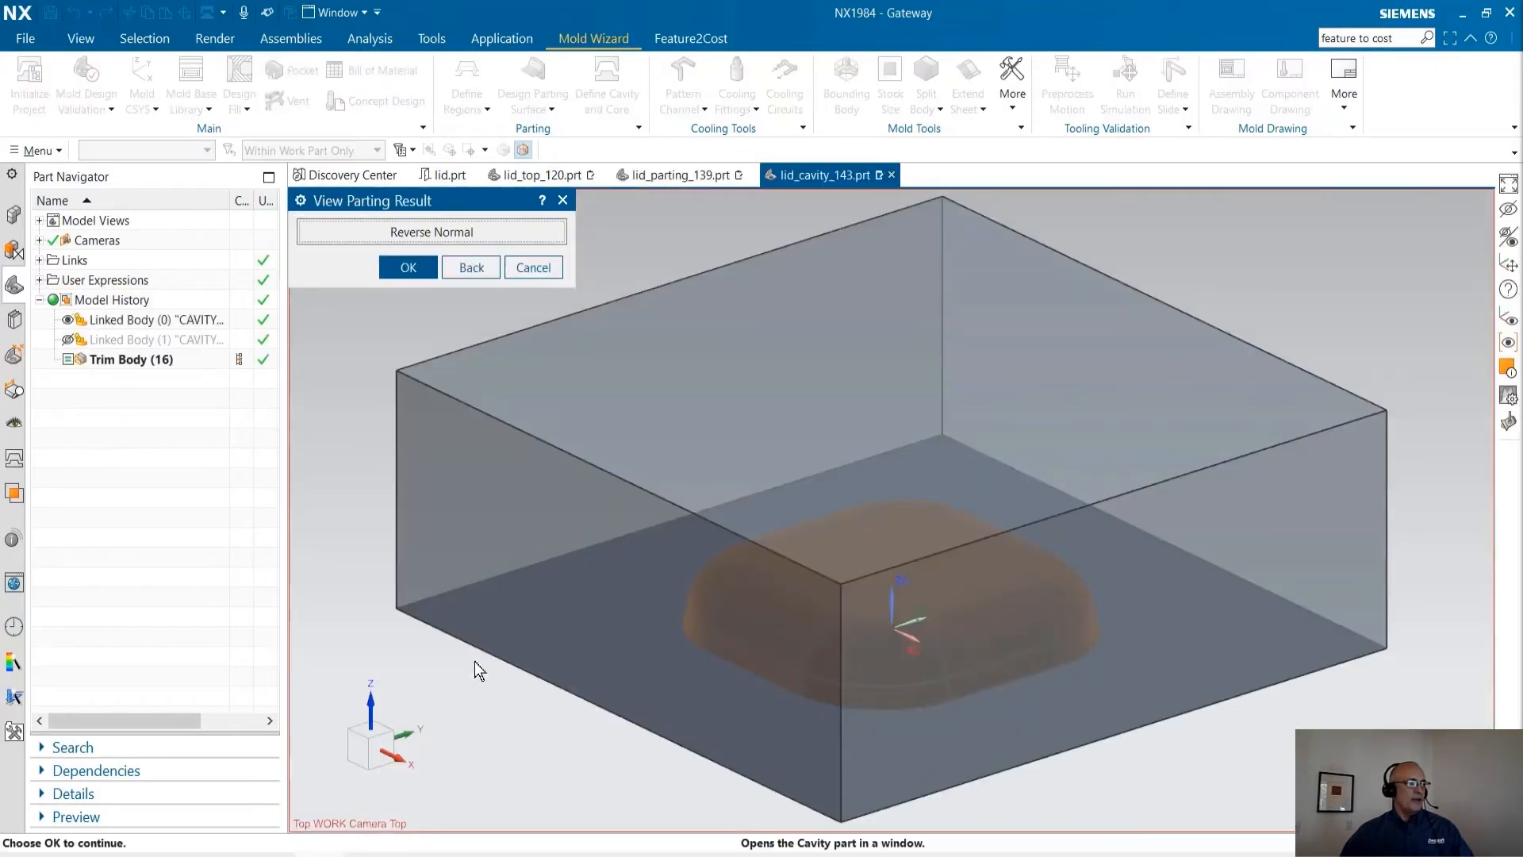
middle_click_drag(681, 595, 718, 578)
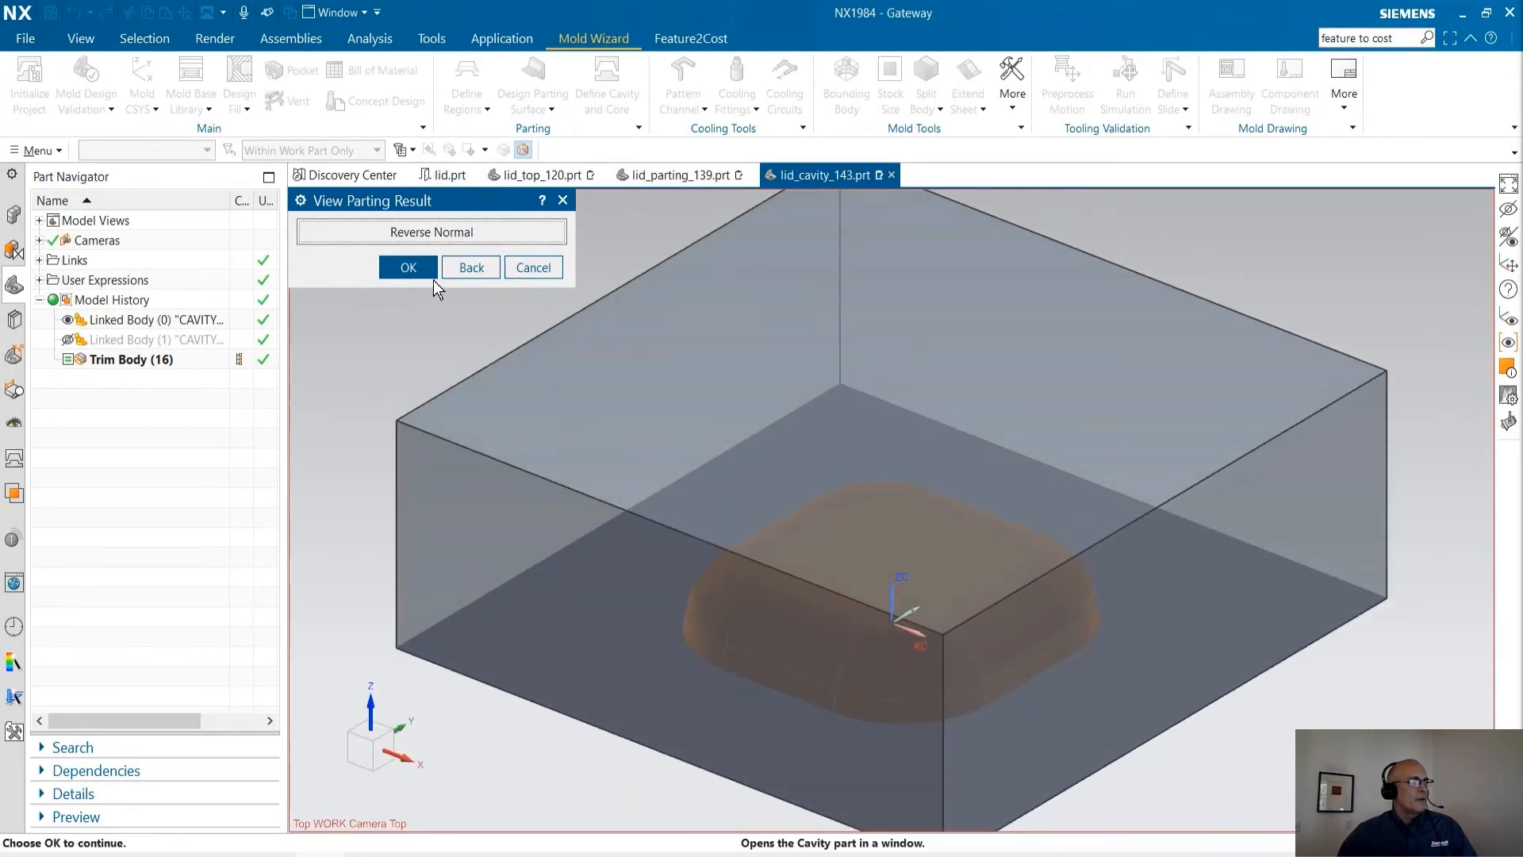
left_click(414, 269)
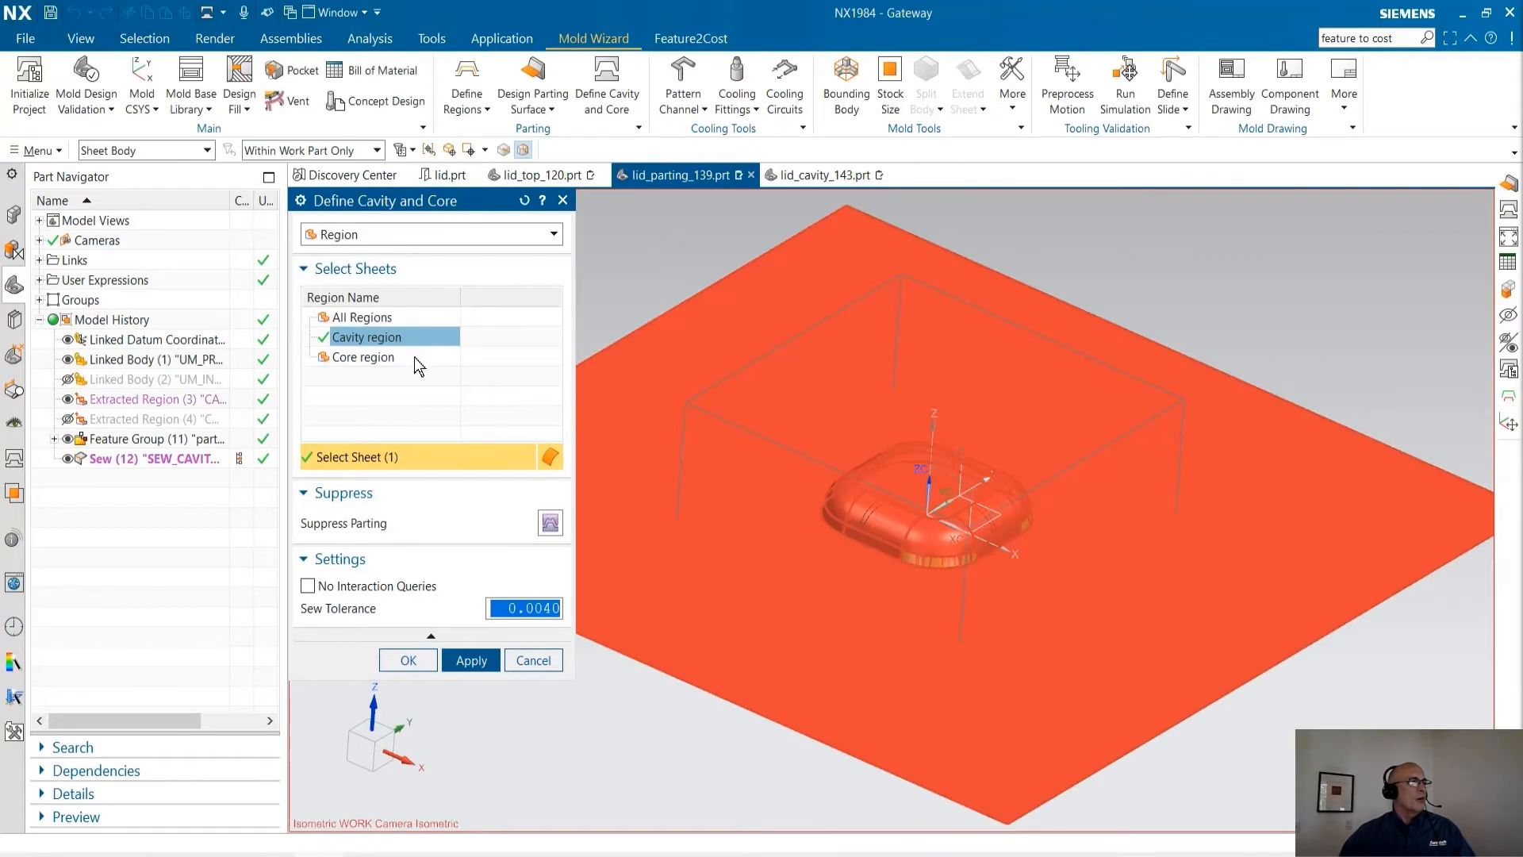
Create the lid's mold core from the Core region and accept the parting result.
left_click(418, 361)
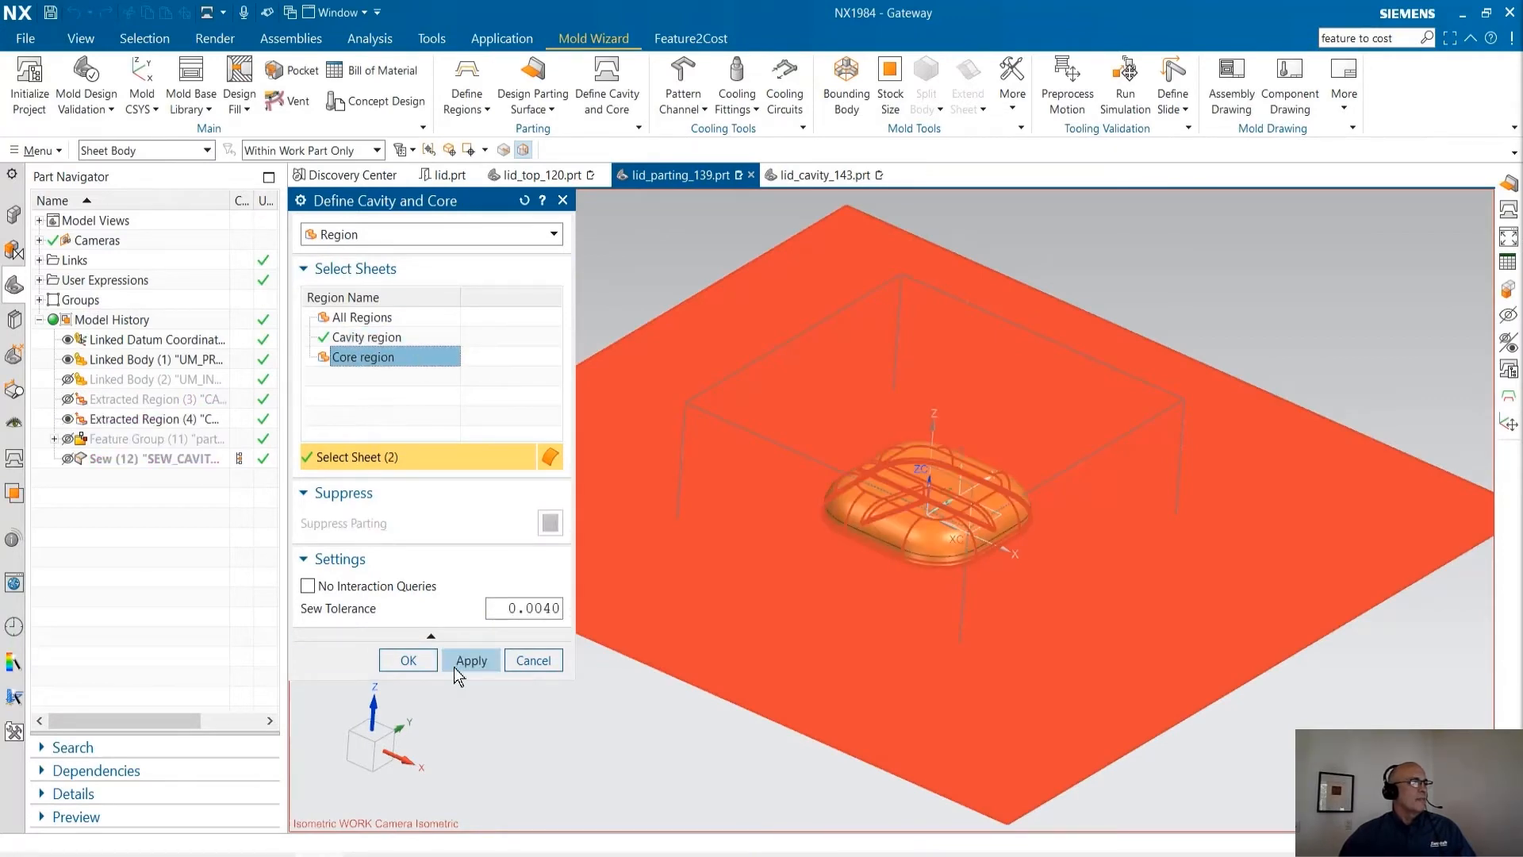
left_click(409, 663)
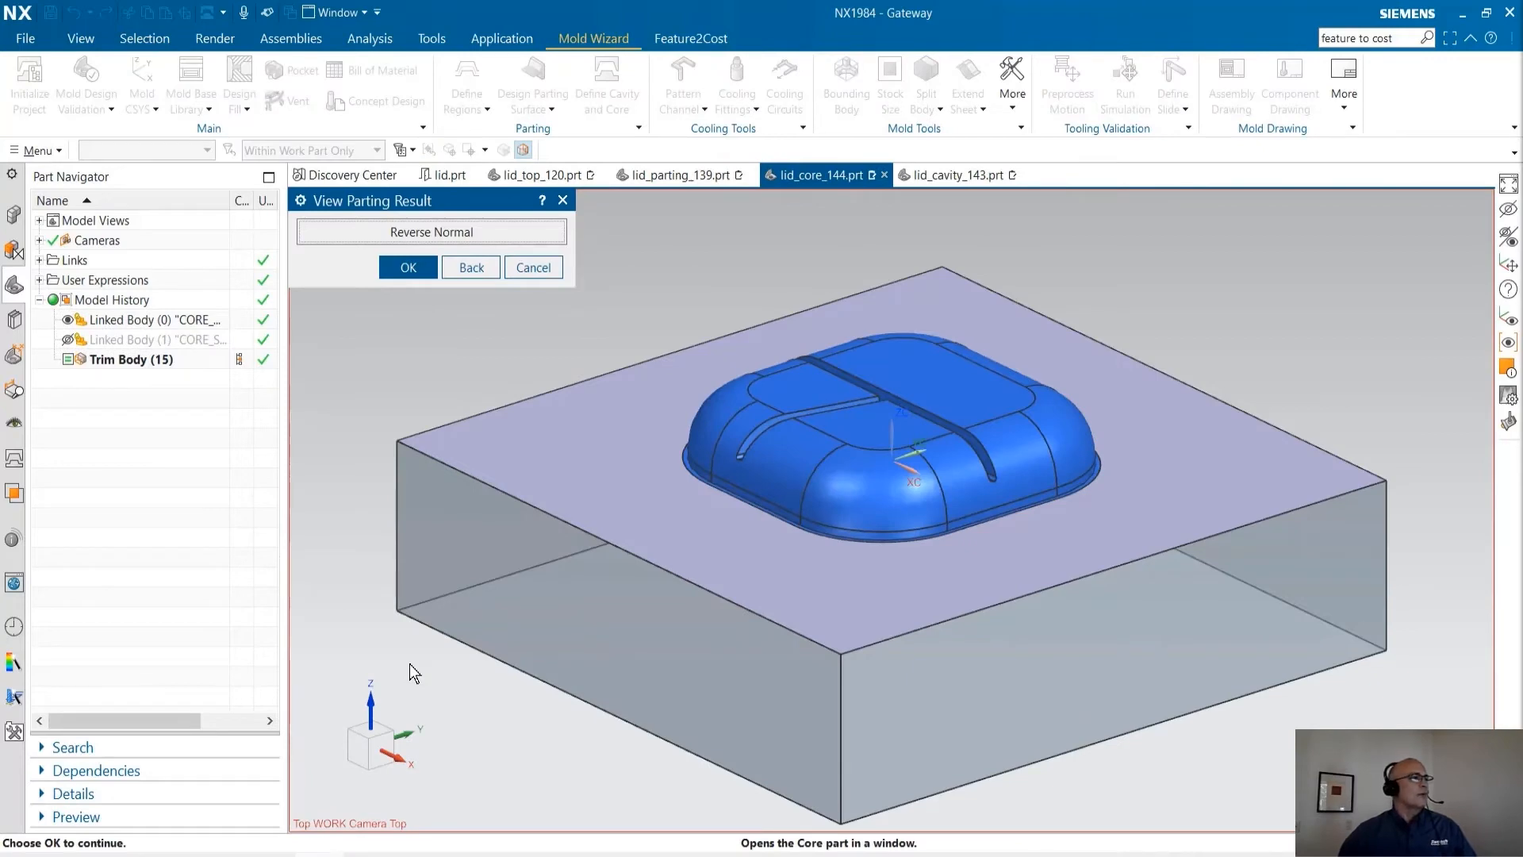
left_click(410, 268)
left_click(414, 664)
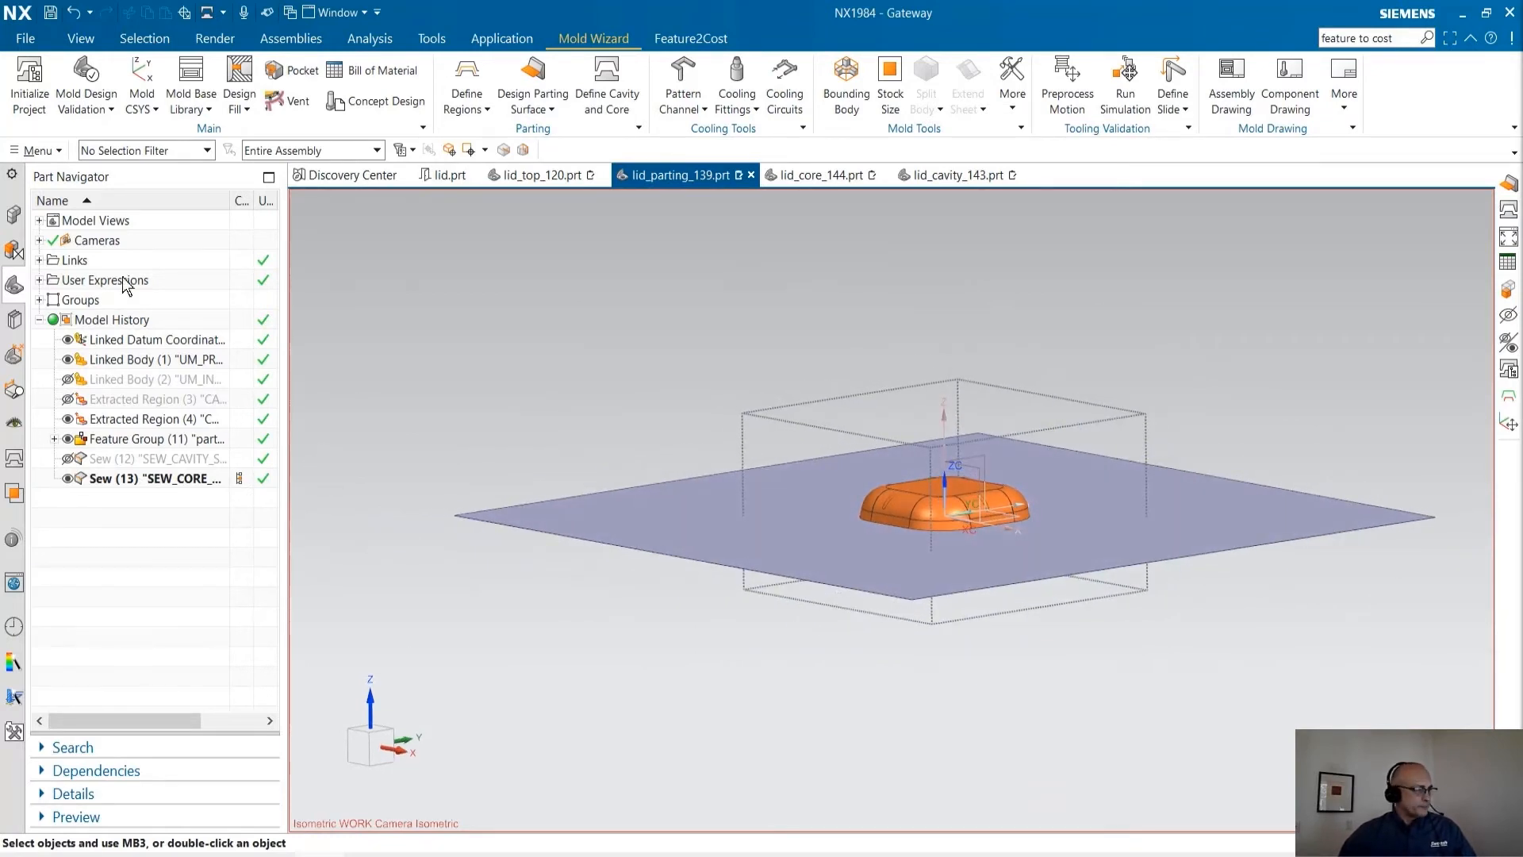
Display the parent assembly lid_top_120 from the parting part and bring up the Mold Wizard commands.
left_click(13, 215)
left_click(116, 241)
right_click(117, 243)
mouse_move(217, 254)
left_click(354, 316)
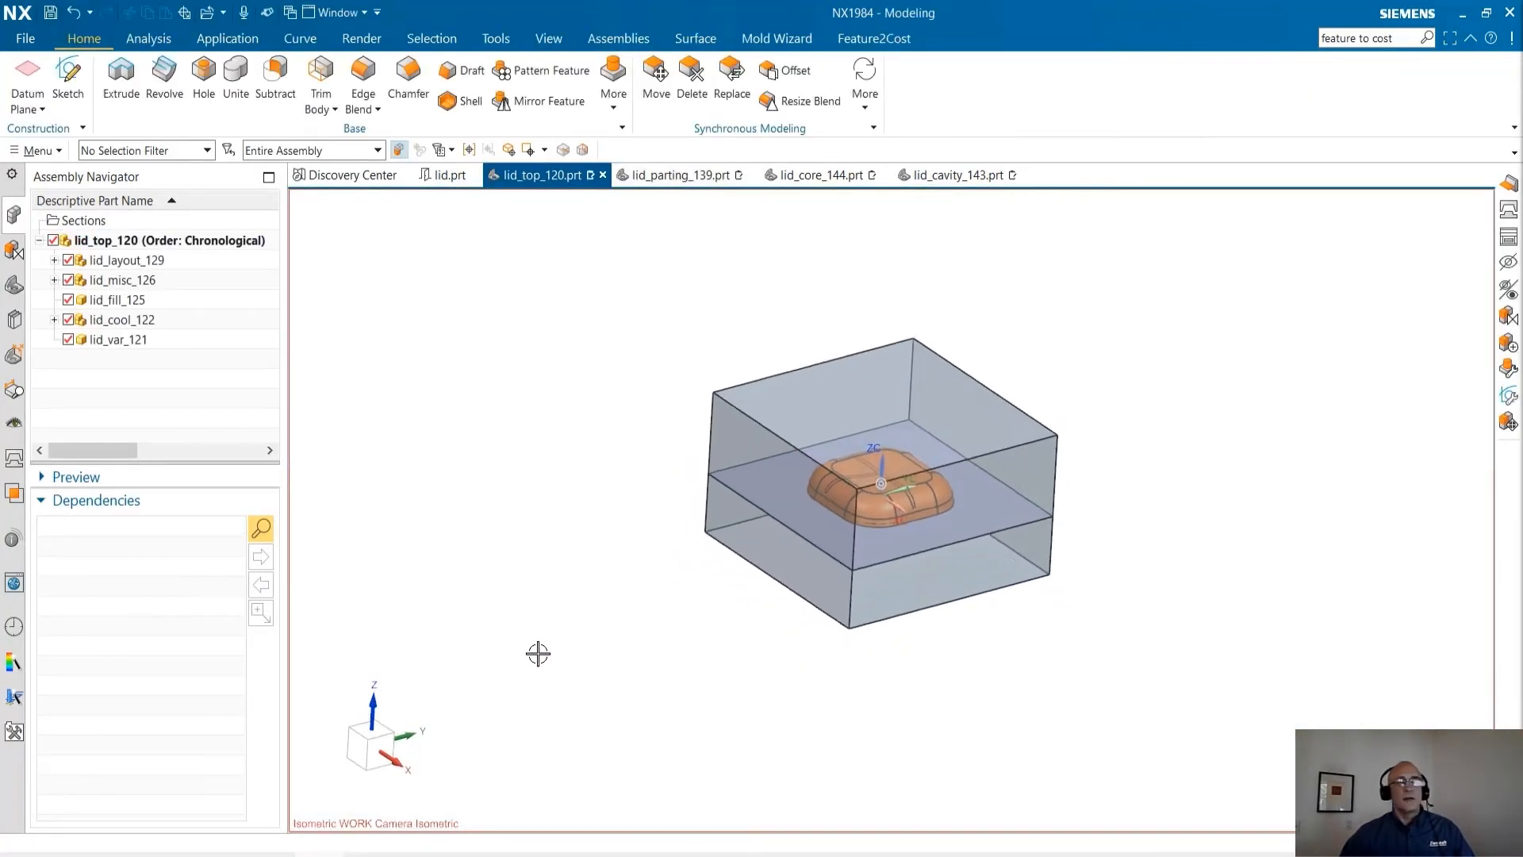
left_click(776, 39)
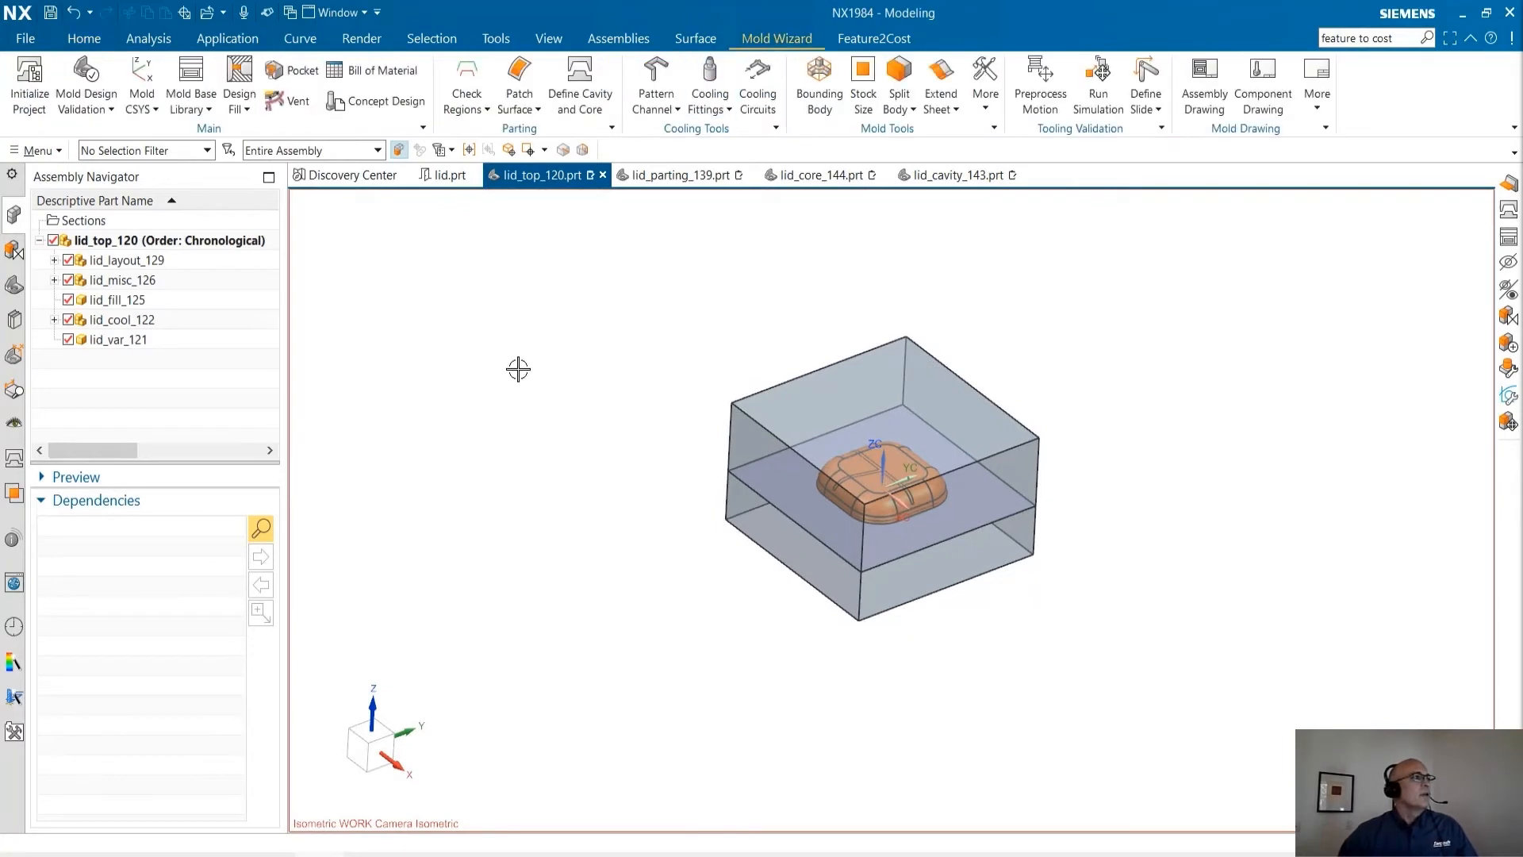
left_click(191, 80)
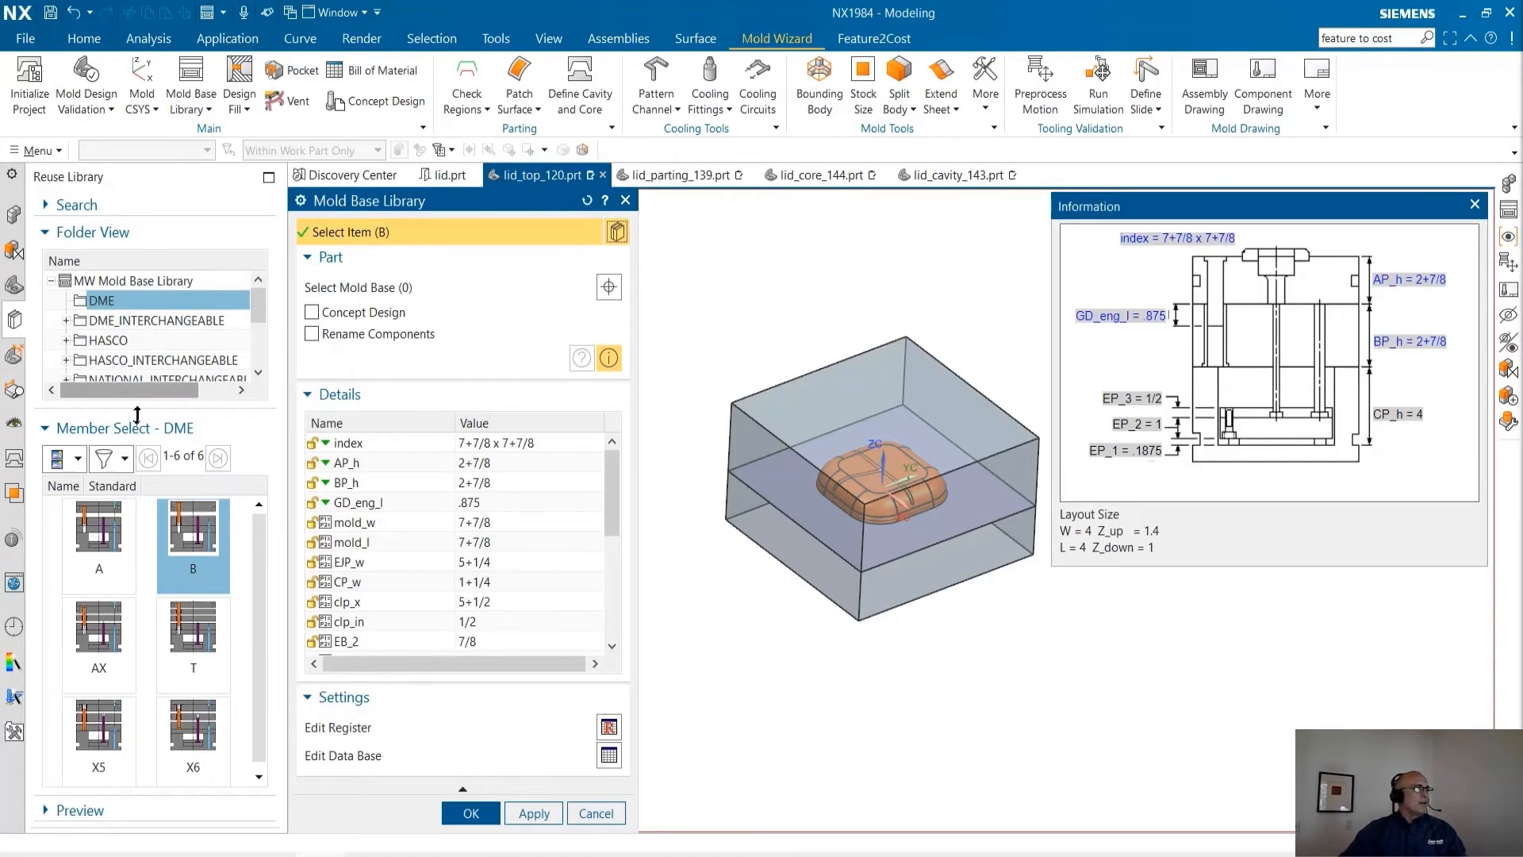
left_click_drag(146, 406, 144, 563)
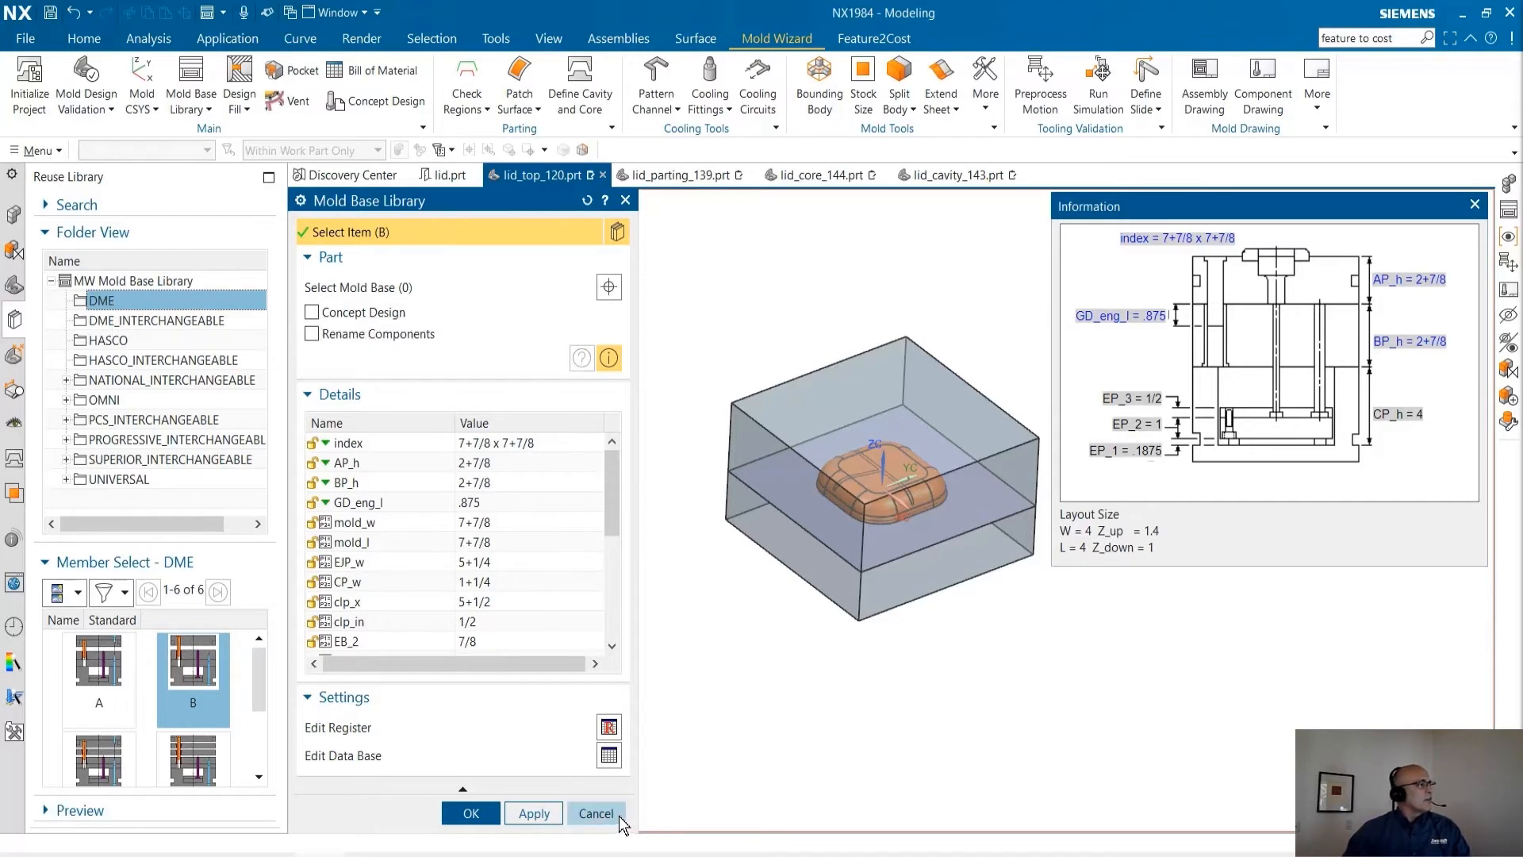
left_click(596, 813)
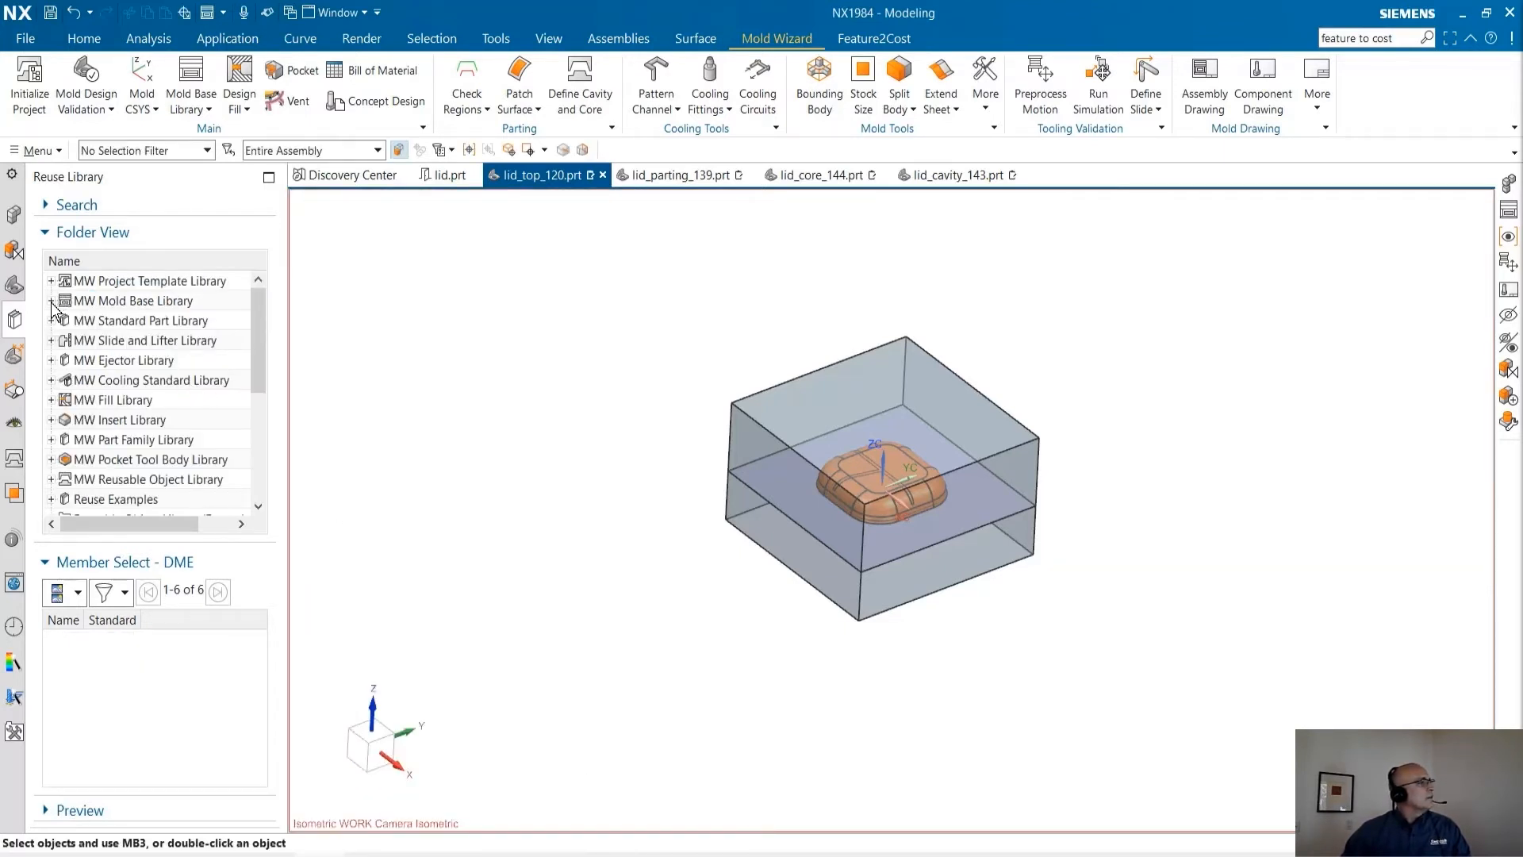
Browse the supplier catalogs in the MW Mold Base Library and choose the DME type B mold base.
left_click(52, 301)
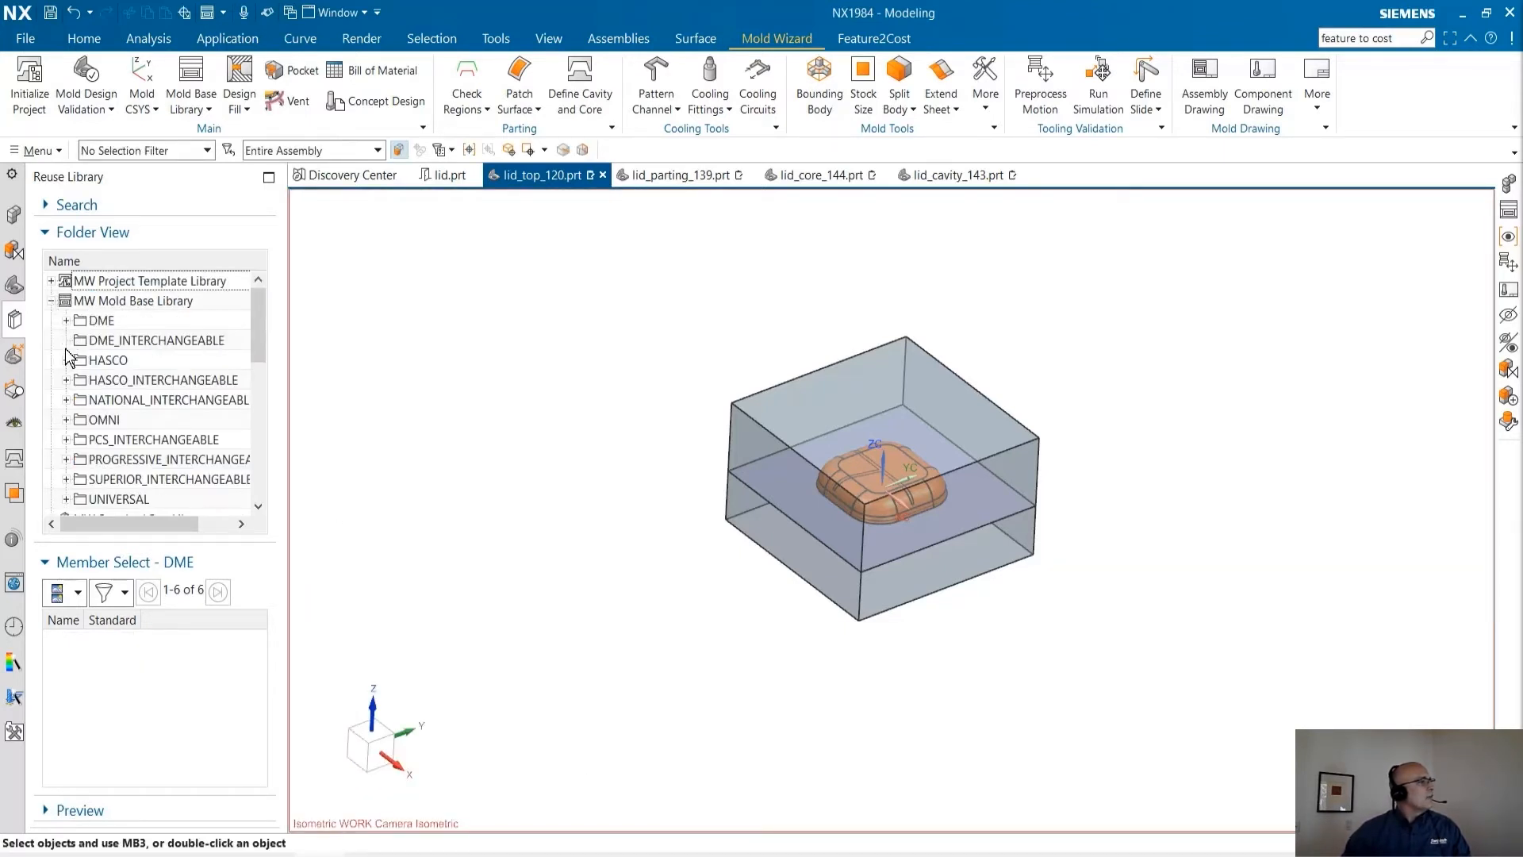
left_click(99, 401)
left_click(101, 381)
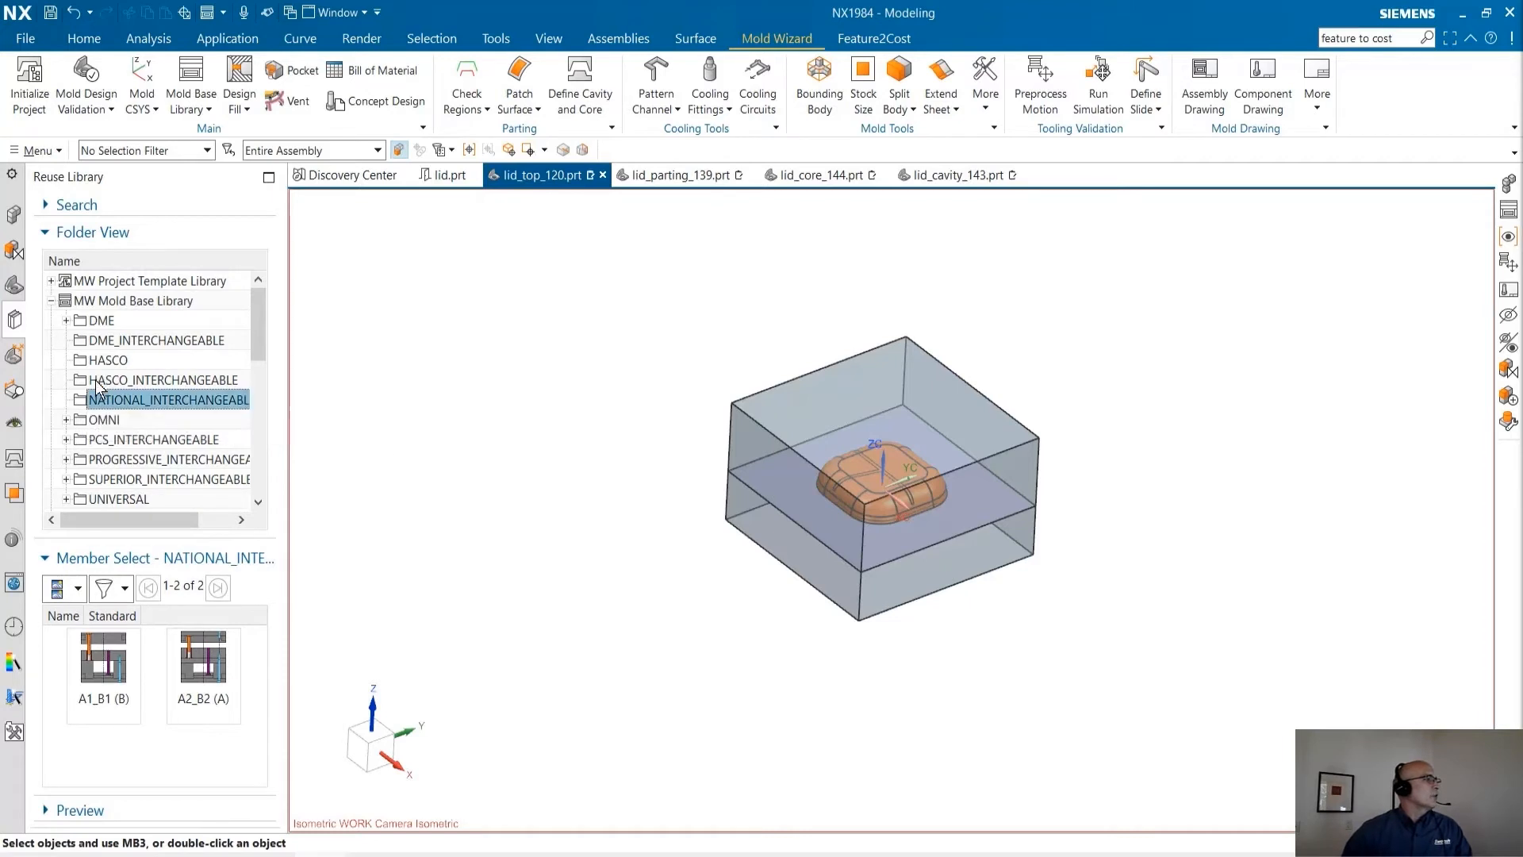
left_click(101, 341)
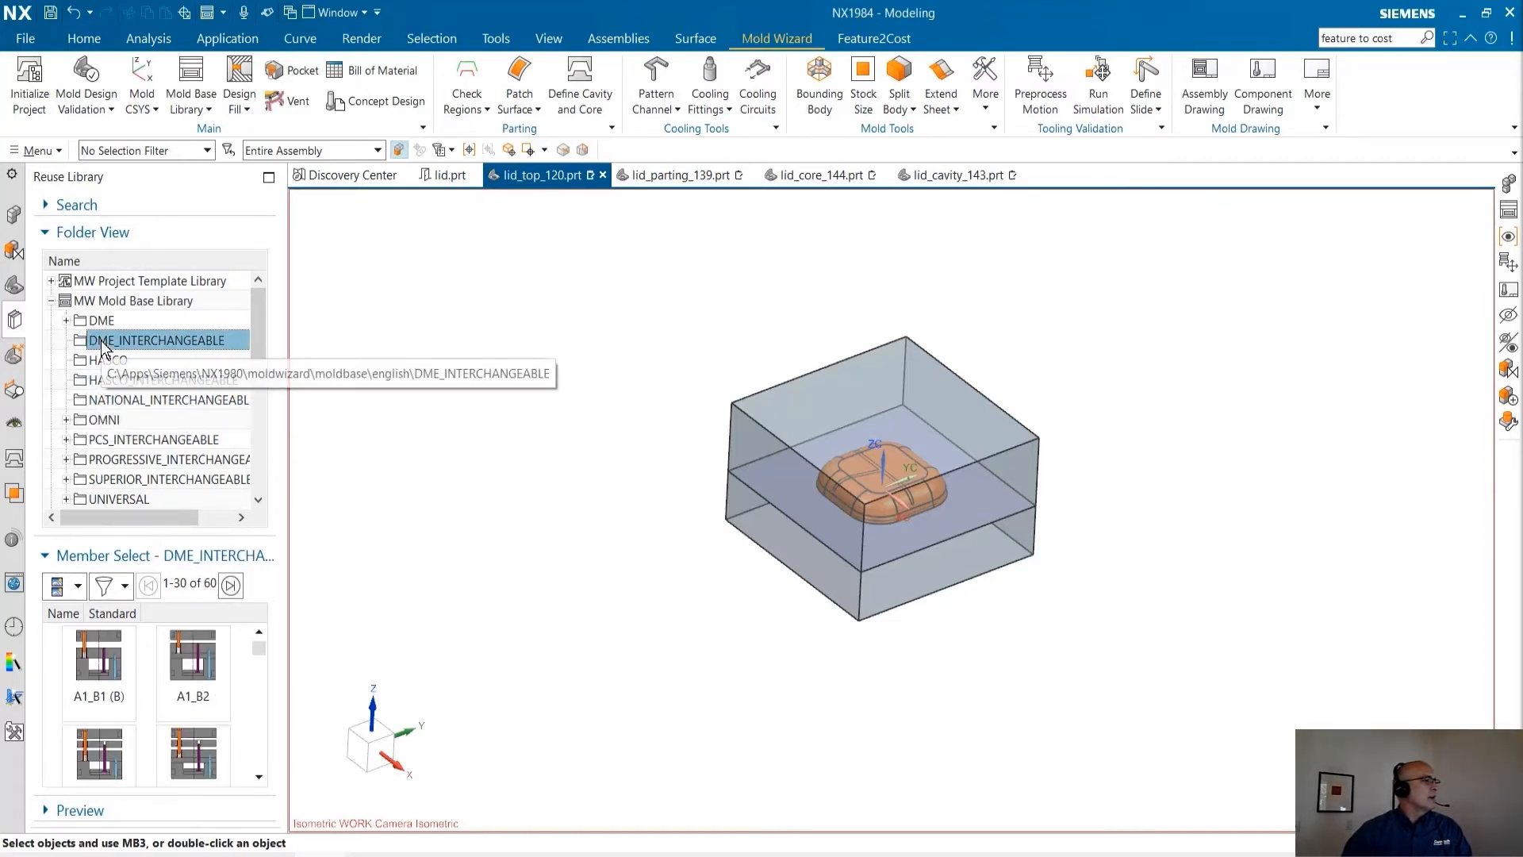
left_click(92, 321)
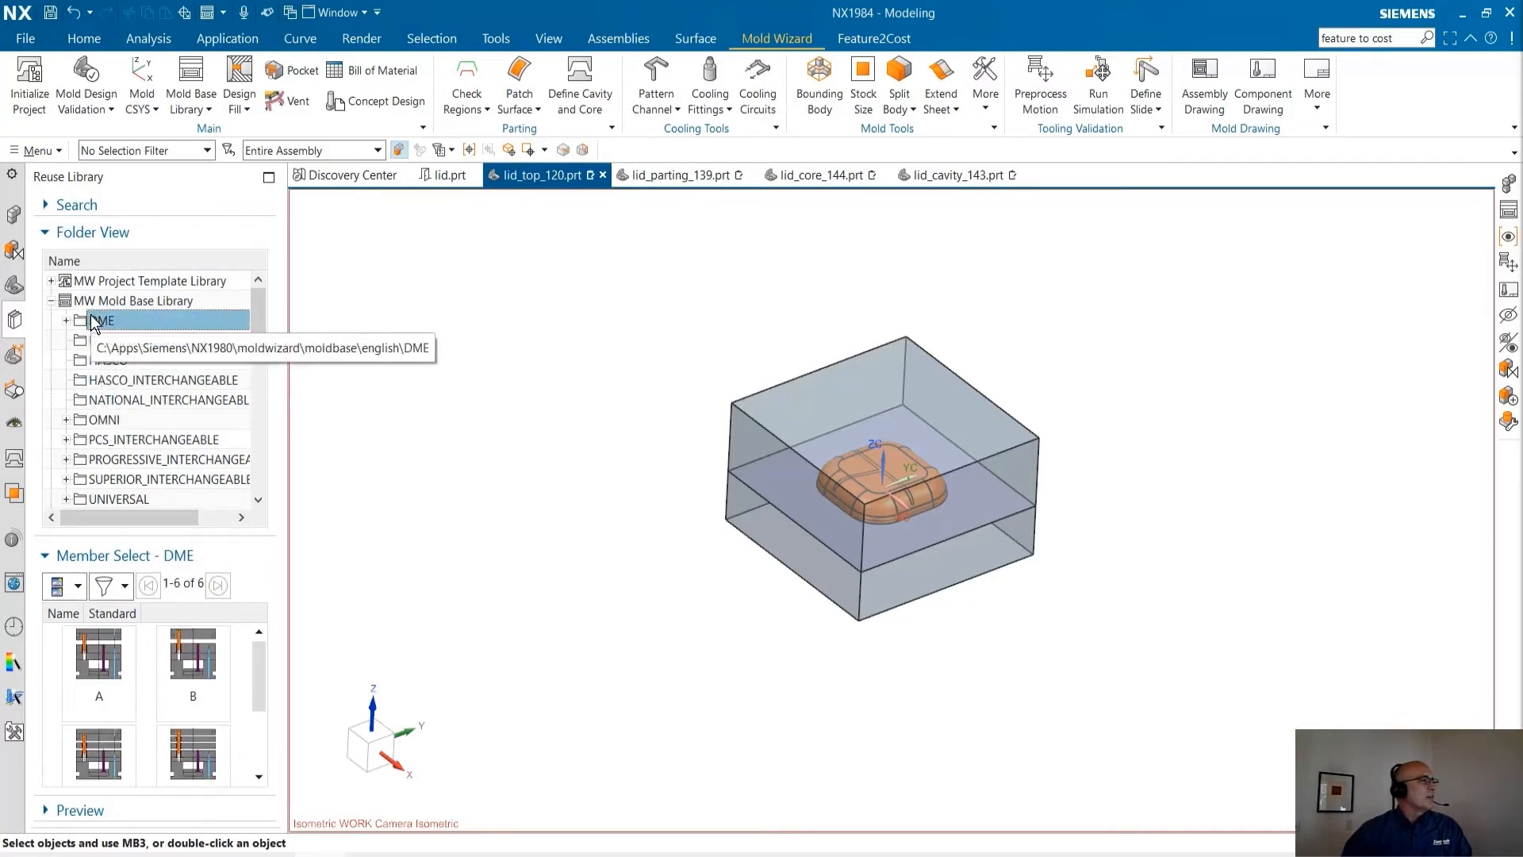
left_click_drag(193, 658, 520, 576)
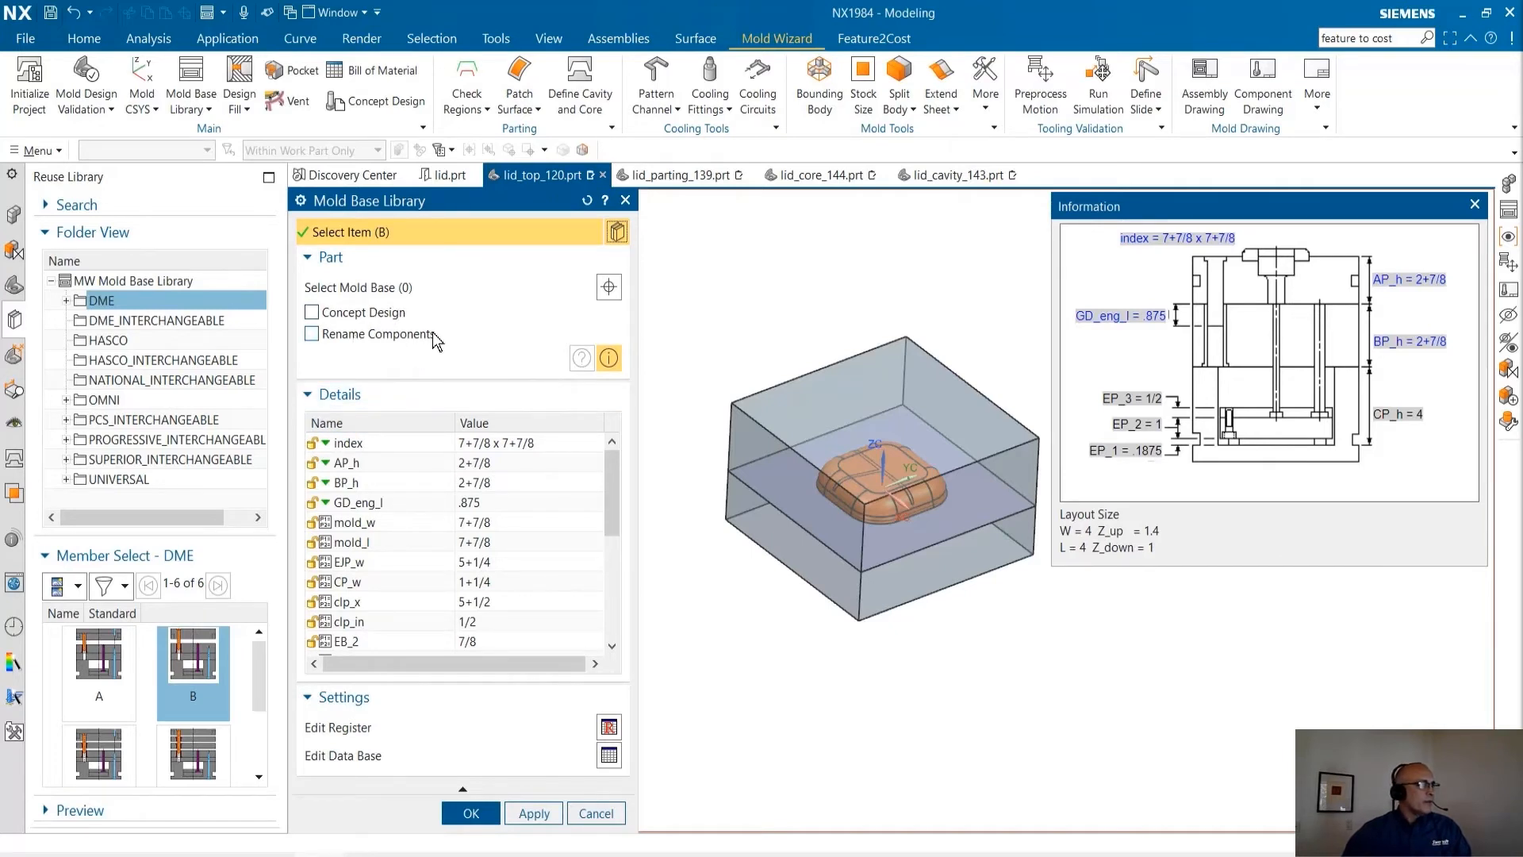
Review the available index sizes, add the DME type B mold base with index 7+7/8 x 7+7/8, and dismiss the report.
left_click(591, 443)
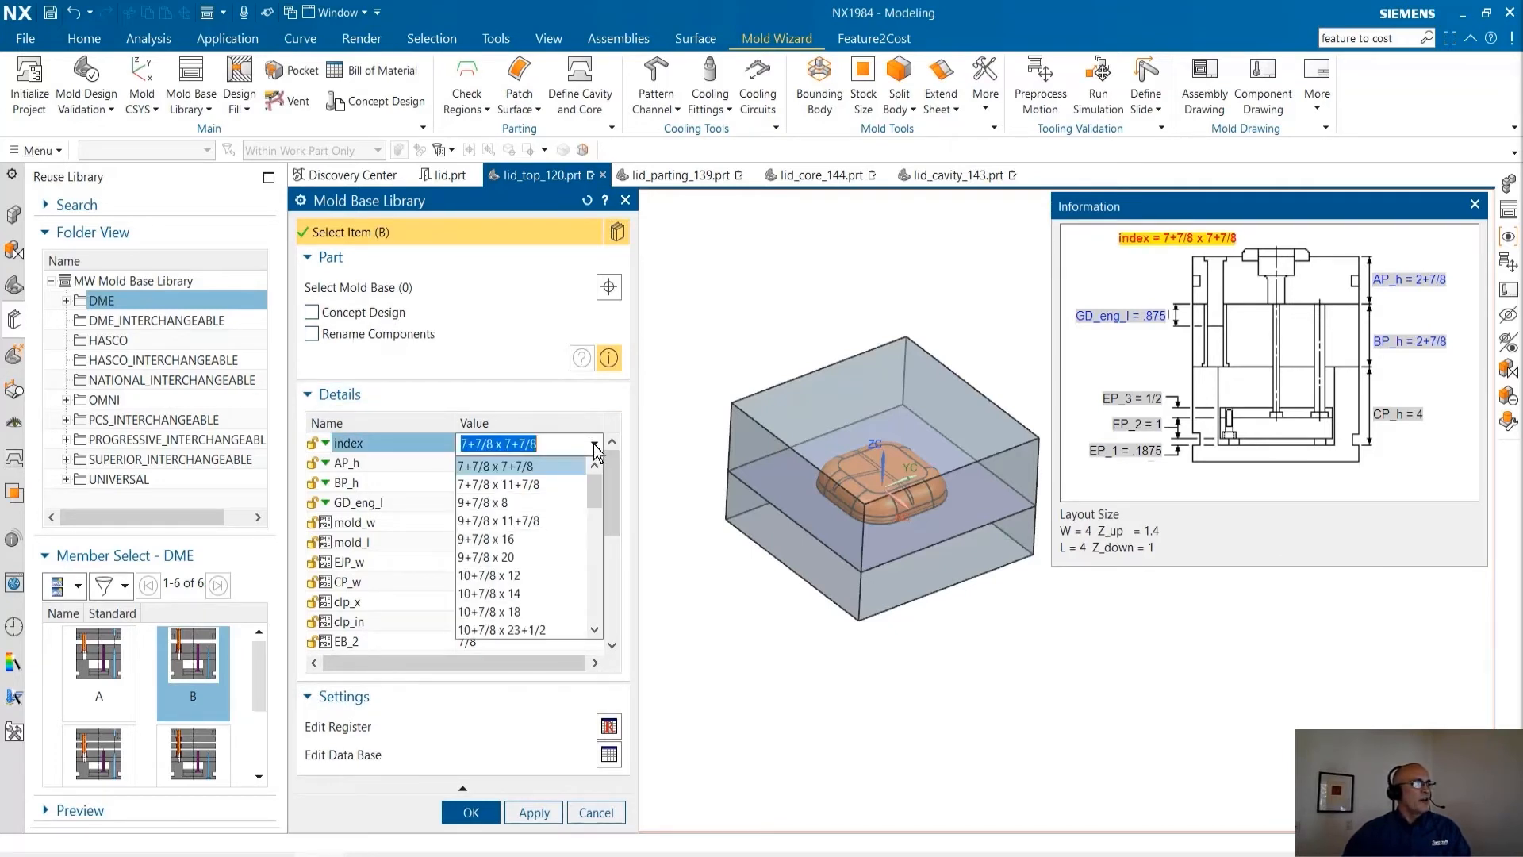
scroll(576, 524, "down", 10)
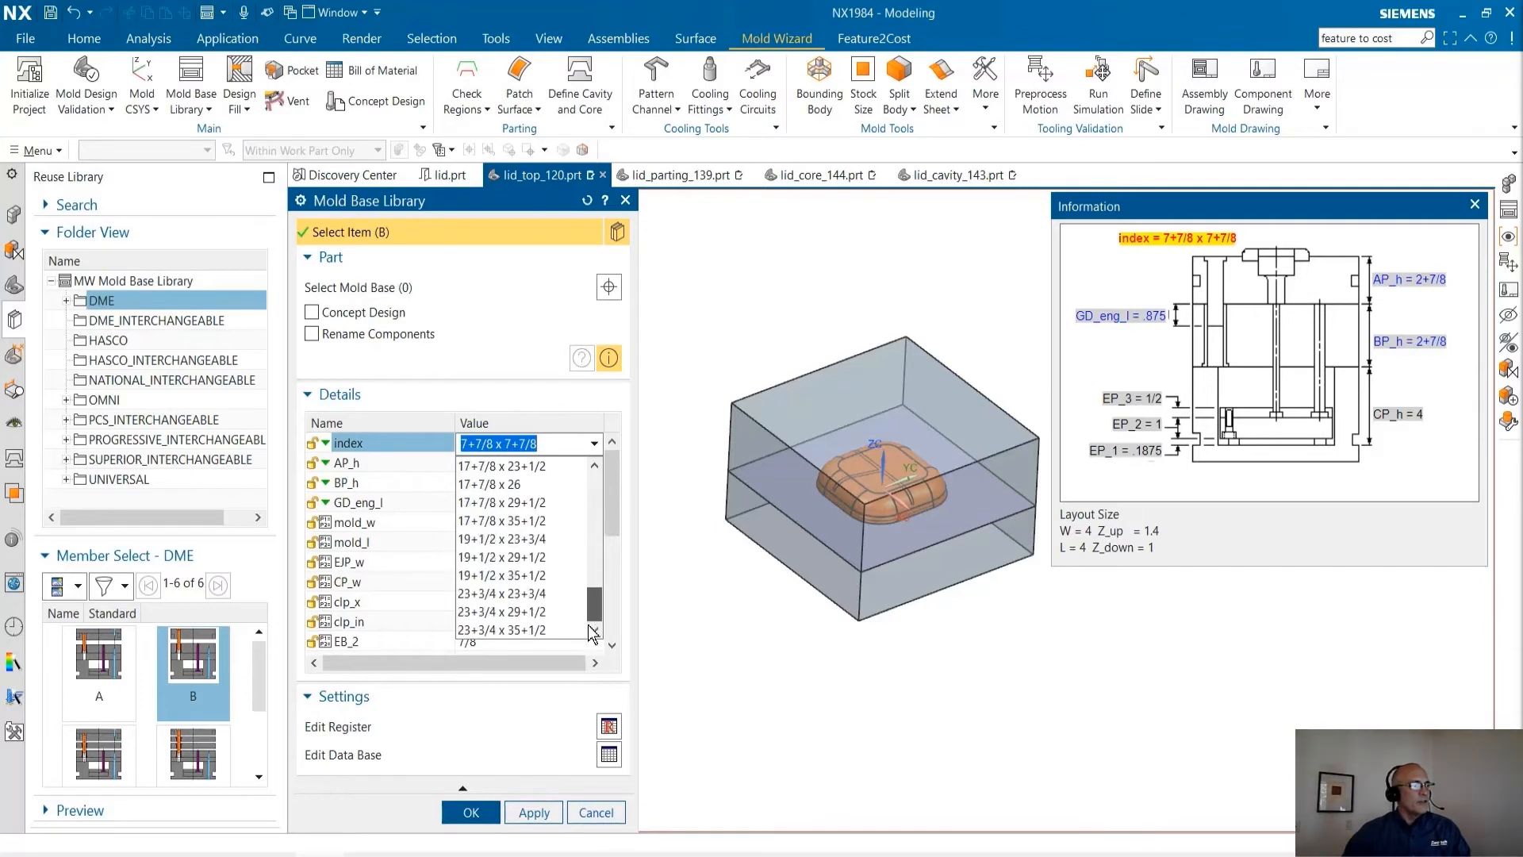
left_click_drag(591, 591, 596, 479)
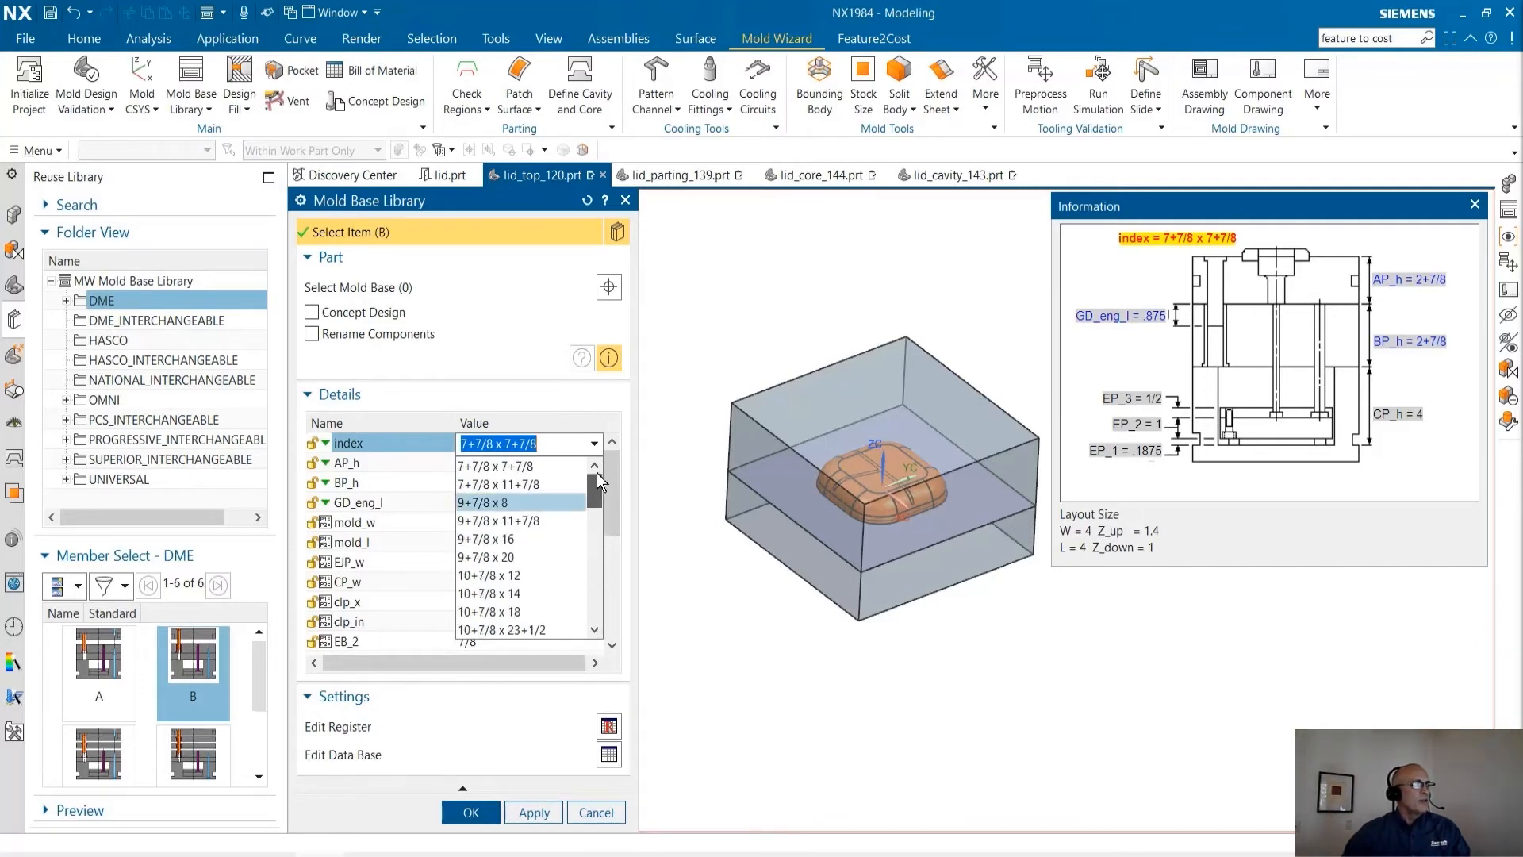
left_click(565, 394)
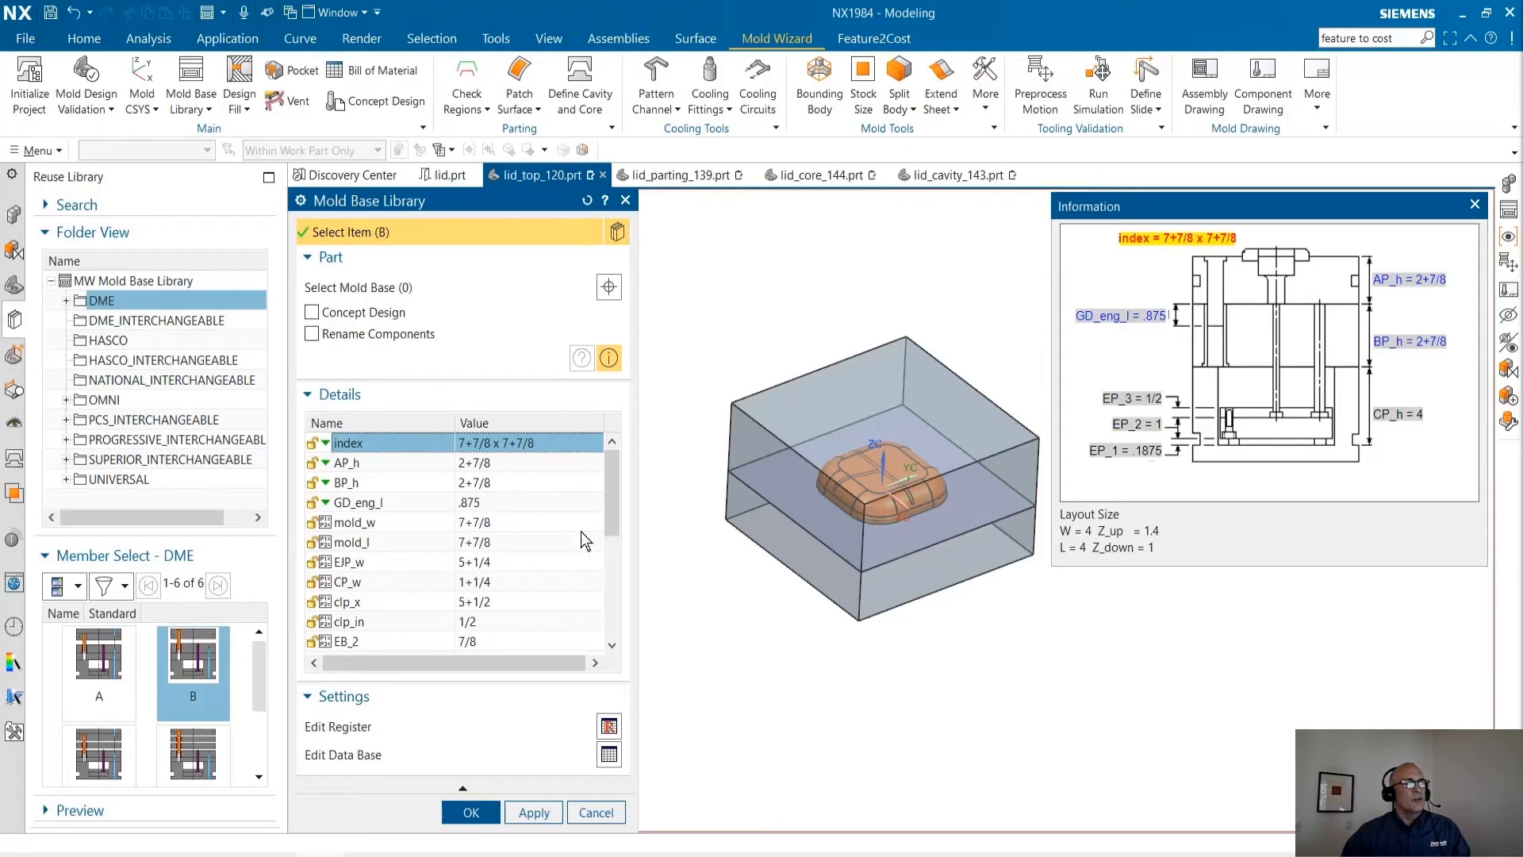
left_click_drag(612, 516, 601, 442)
left_click(595, 442)
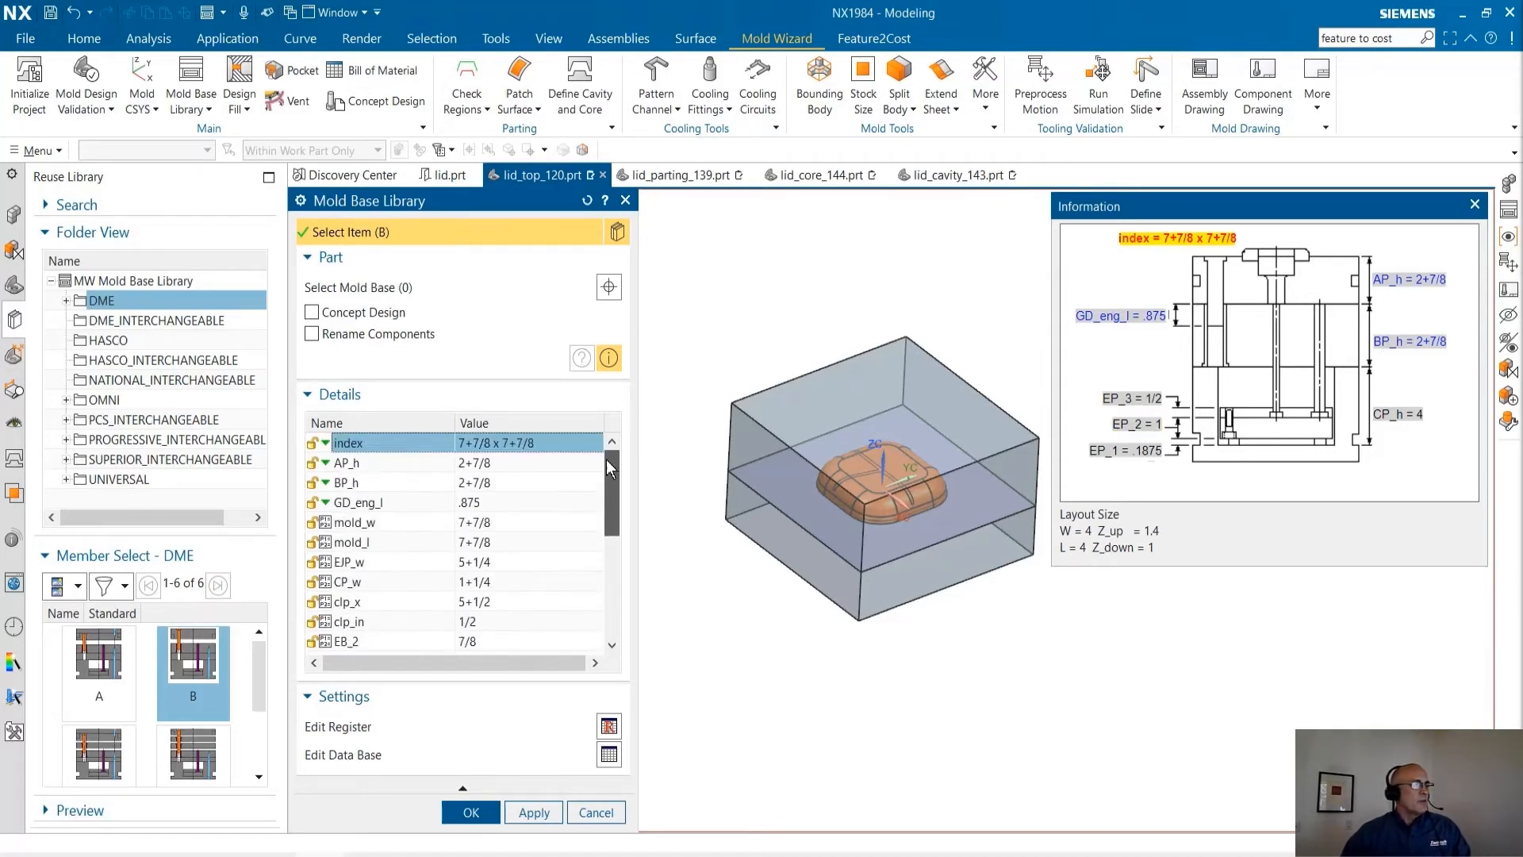
left_click(476, 817)
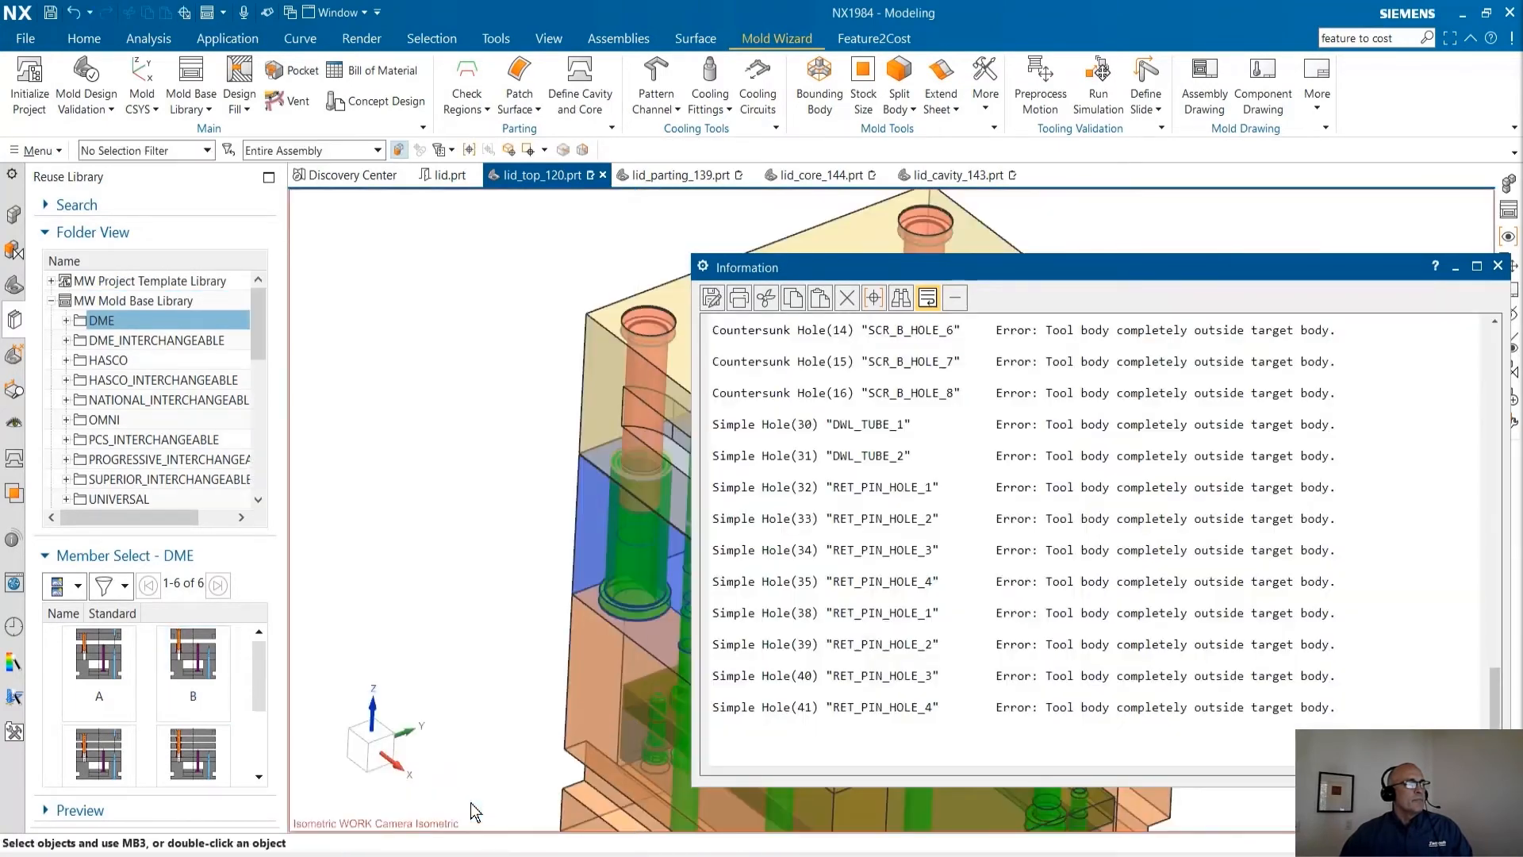
left_click(1498, 266)
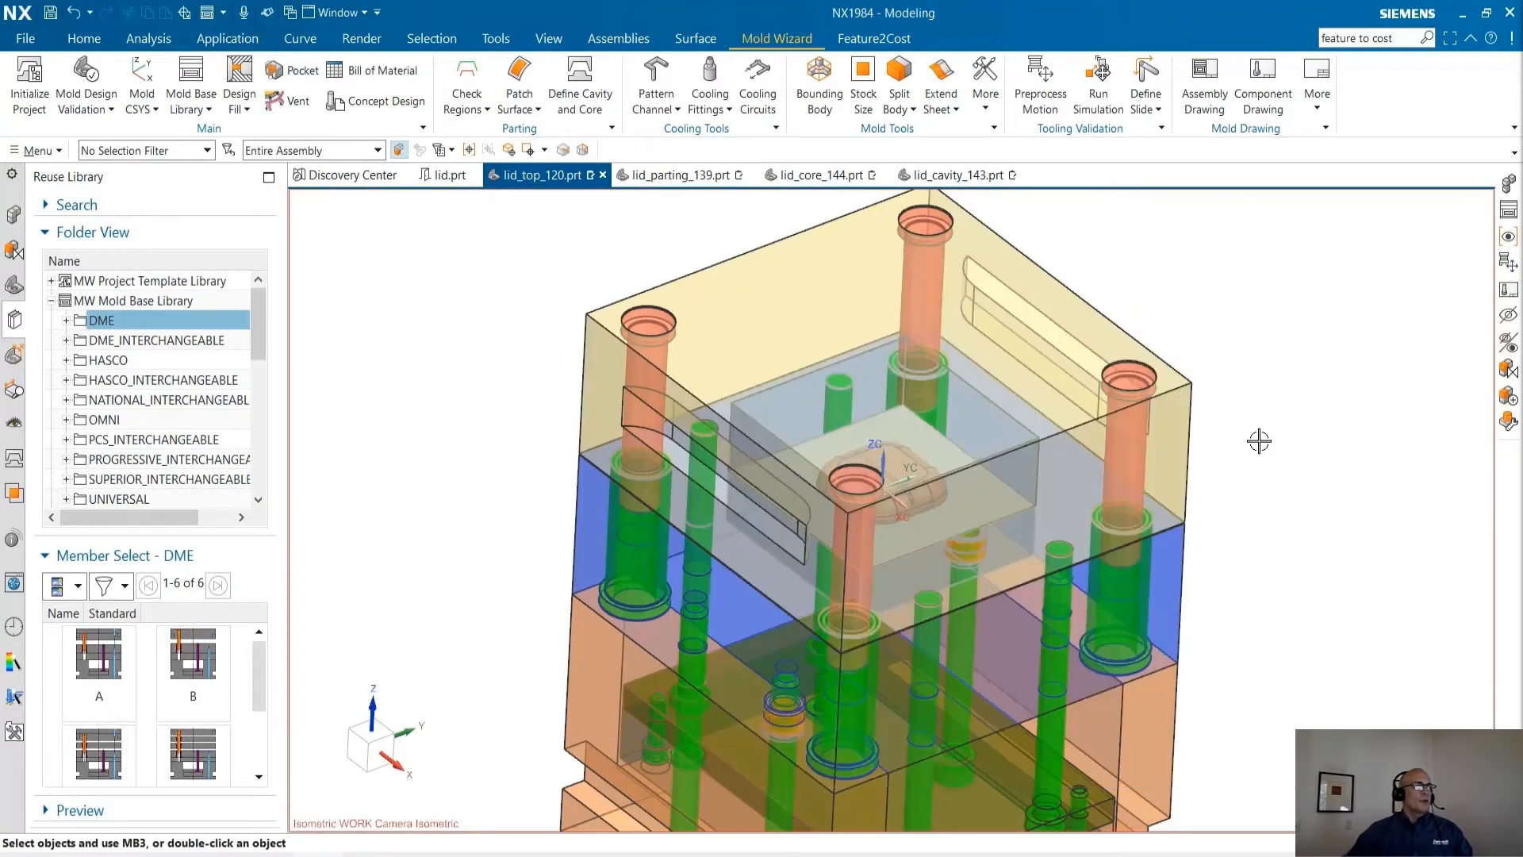
Examine the mold components assigned the MW_SIDE attribute value A in the Assembly Drawing visibility settings.
key("ctrl+alt+r")
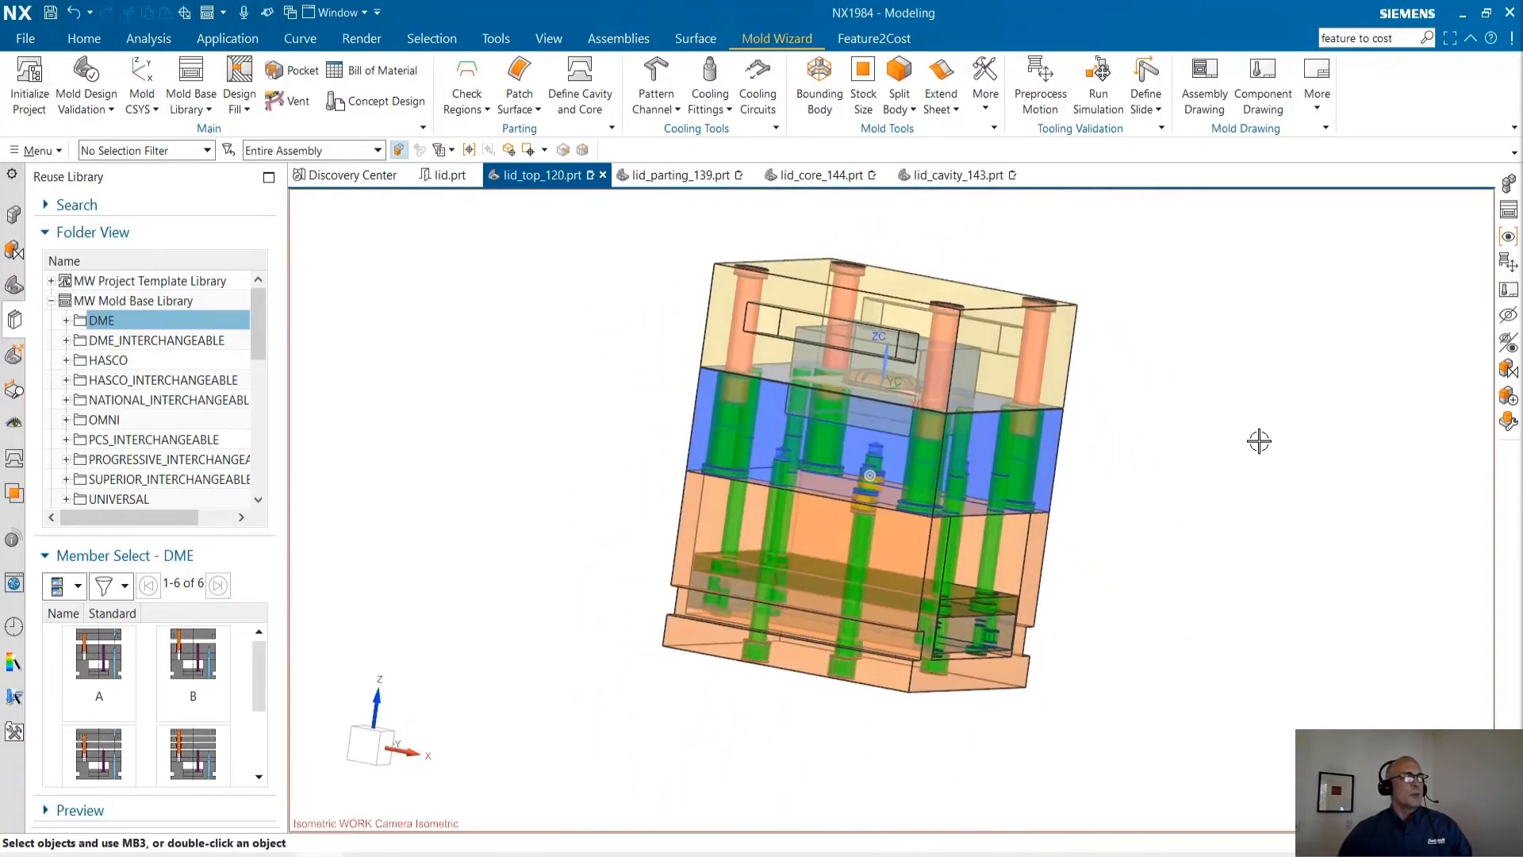
key("End")
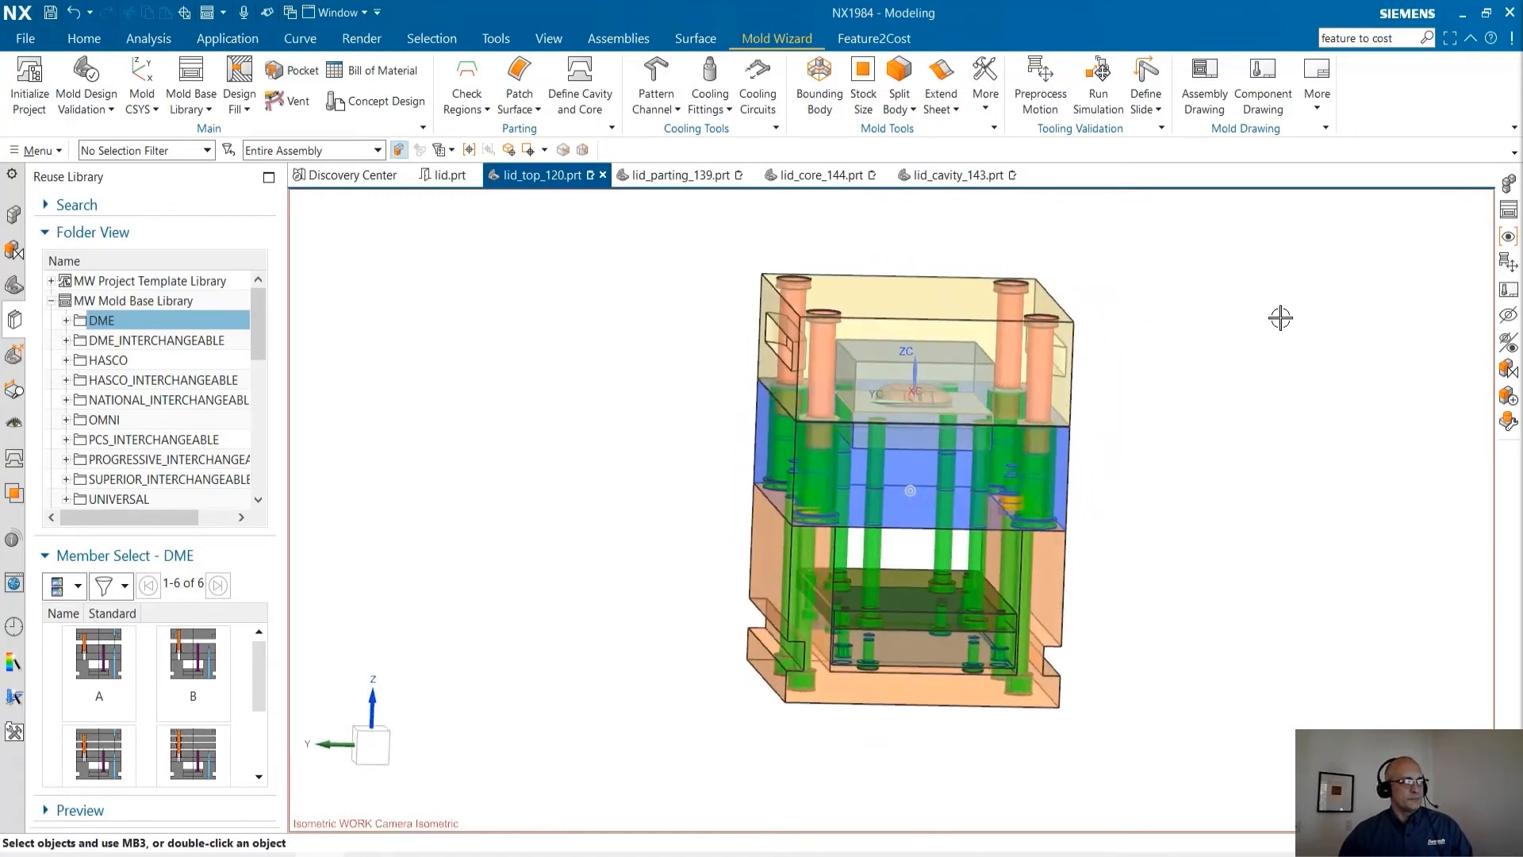
left_click(1203, 104)
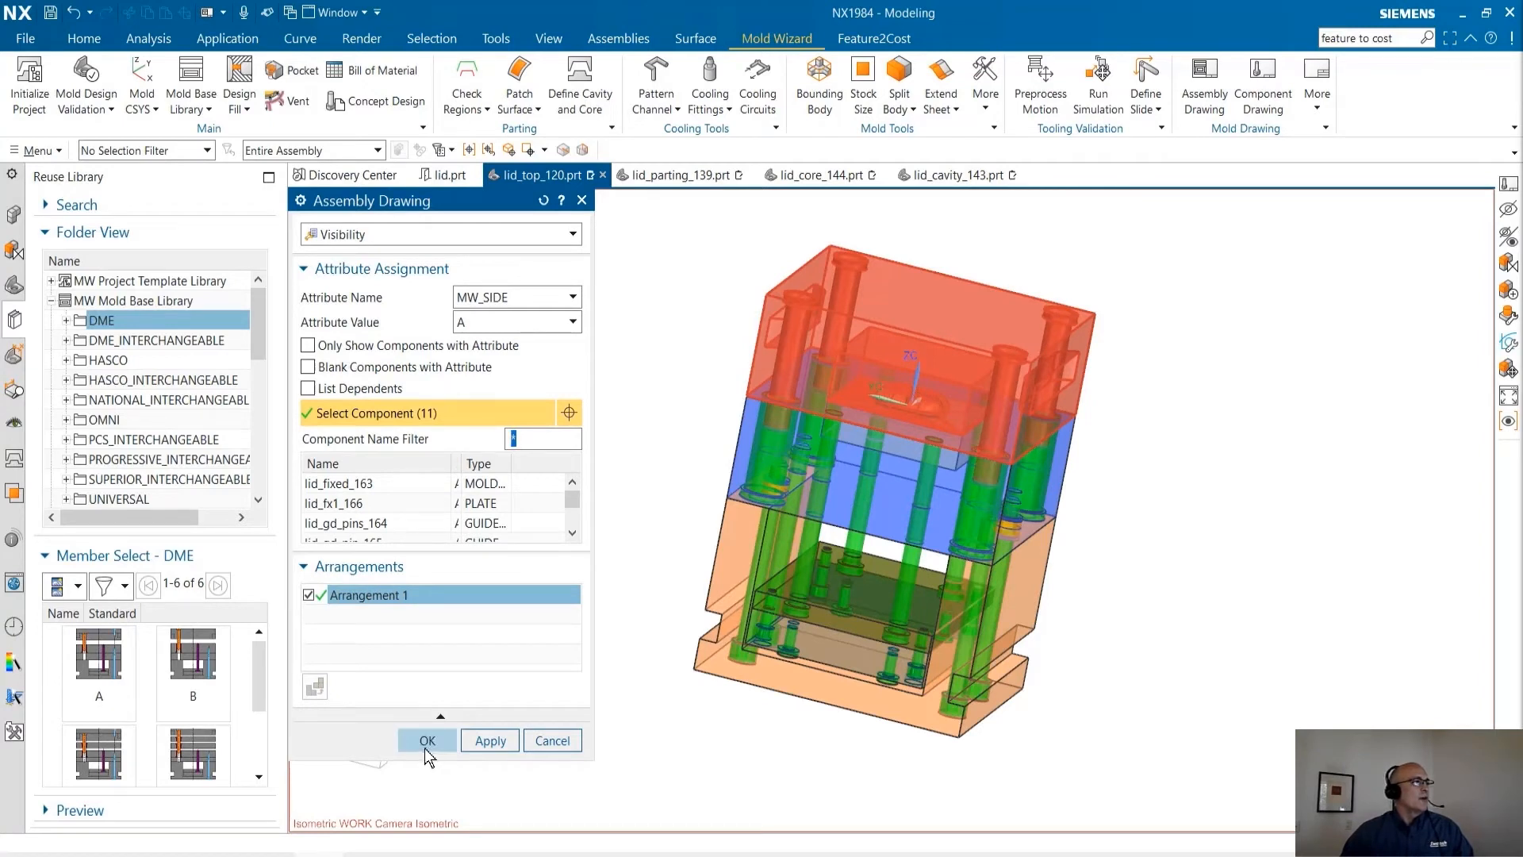
left_click_drag(575, 500, 579, 468)
left_click_drag(462, 464, 502, 459)
mouse_move(572, 502)
left_mouse_down()
mouse_move(574, 533)
mouse_move(572, 498)
left_mouse_up()
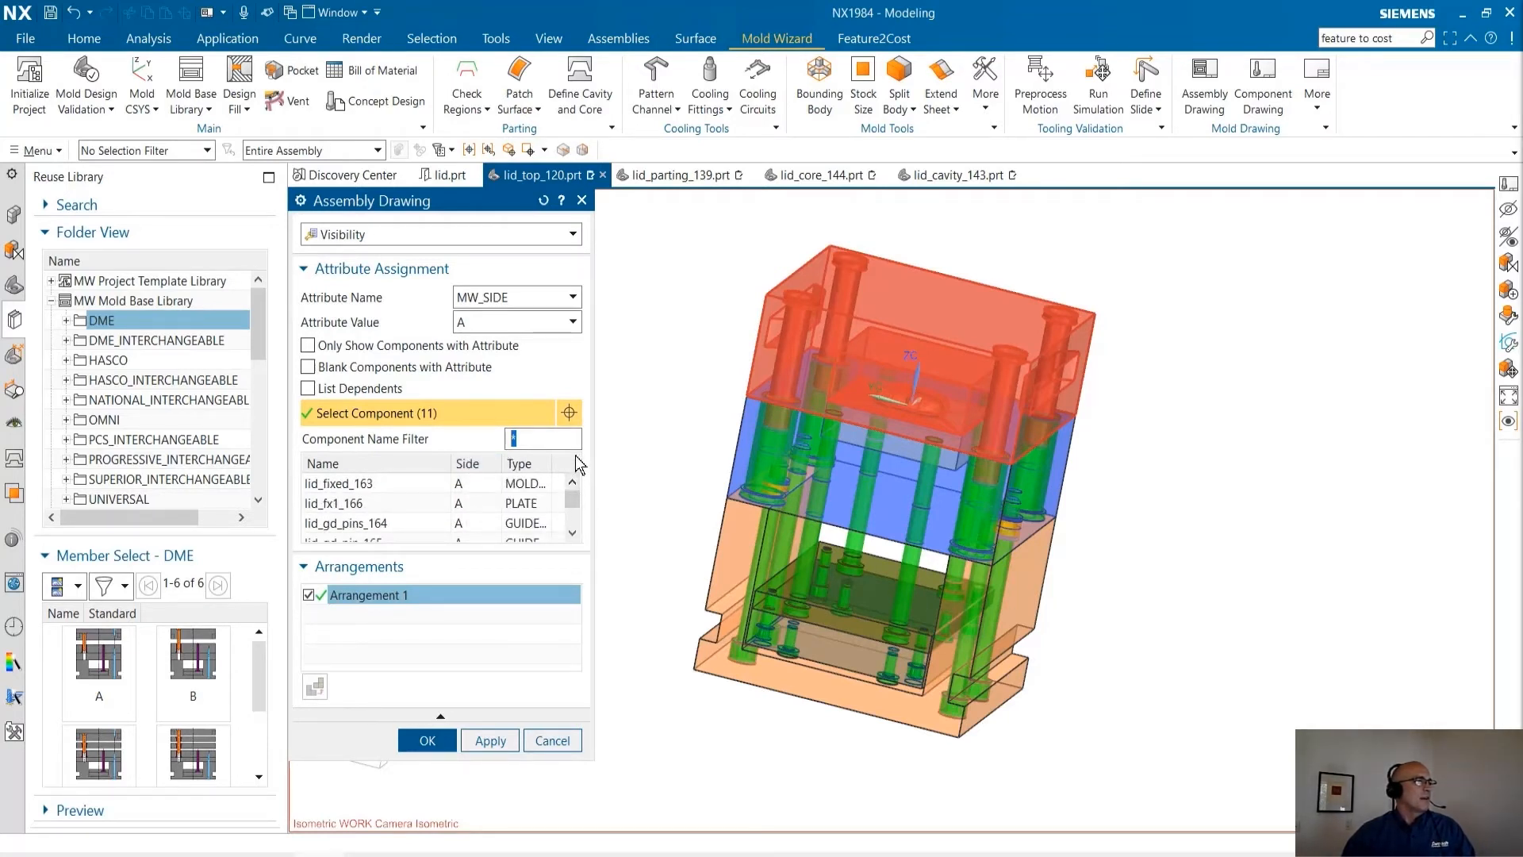
Switch the MW_SIDE attribute value to B, review its component list, and accept the assembly drawing visibility assignments.
left_click(572, 322)
left_click(556, 354)
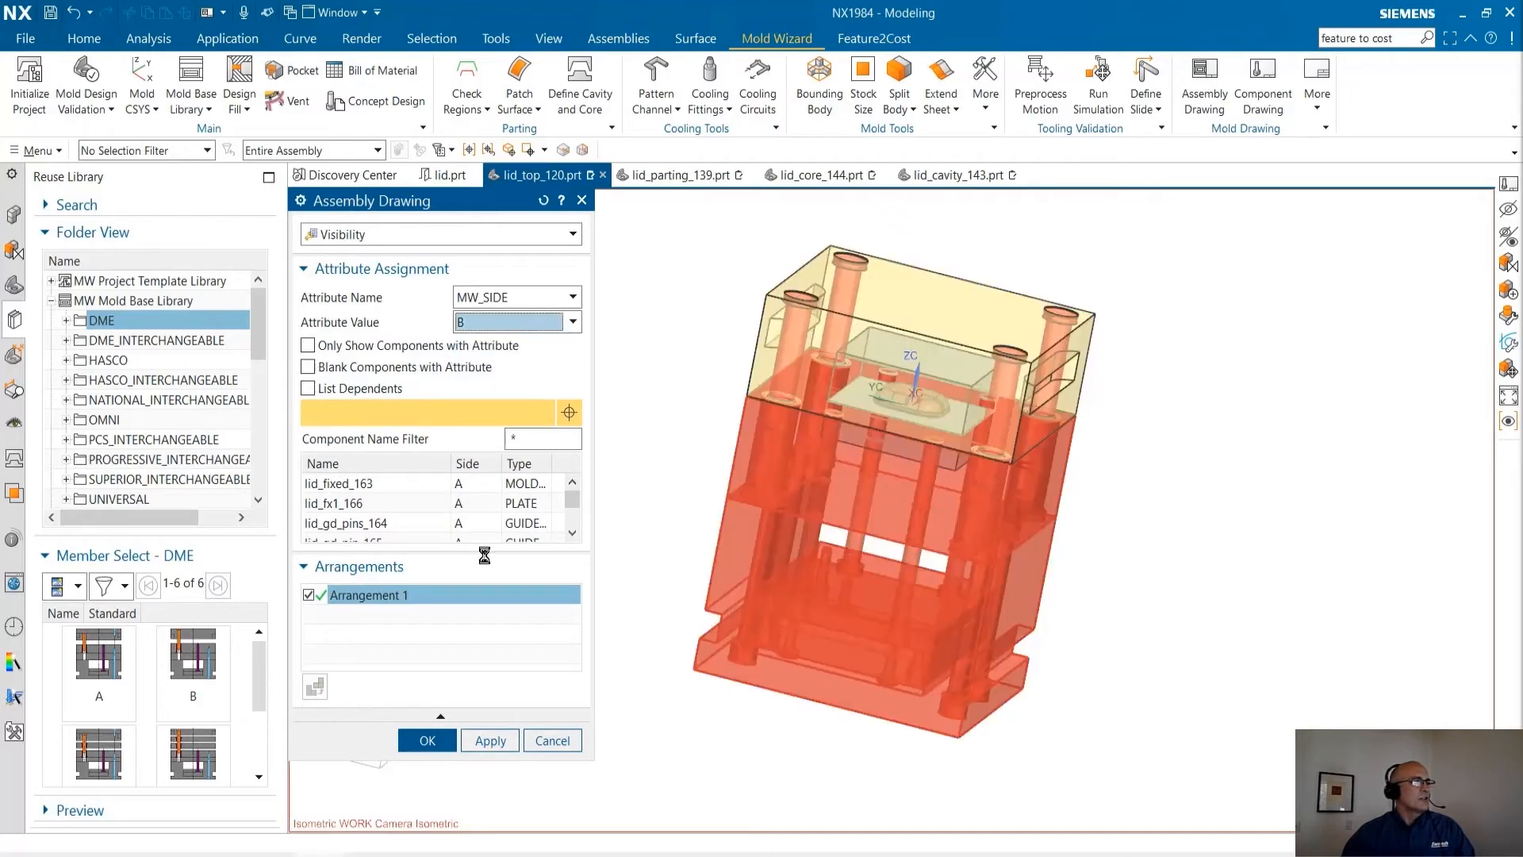
left_click_drag(575, 508, 572, 497)
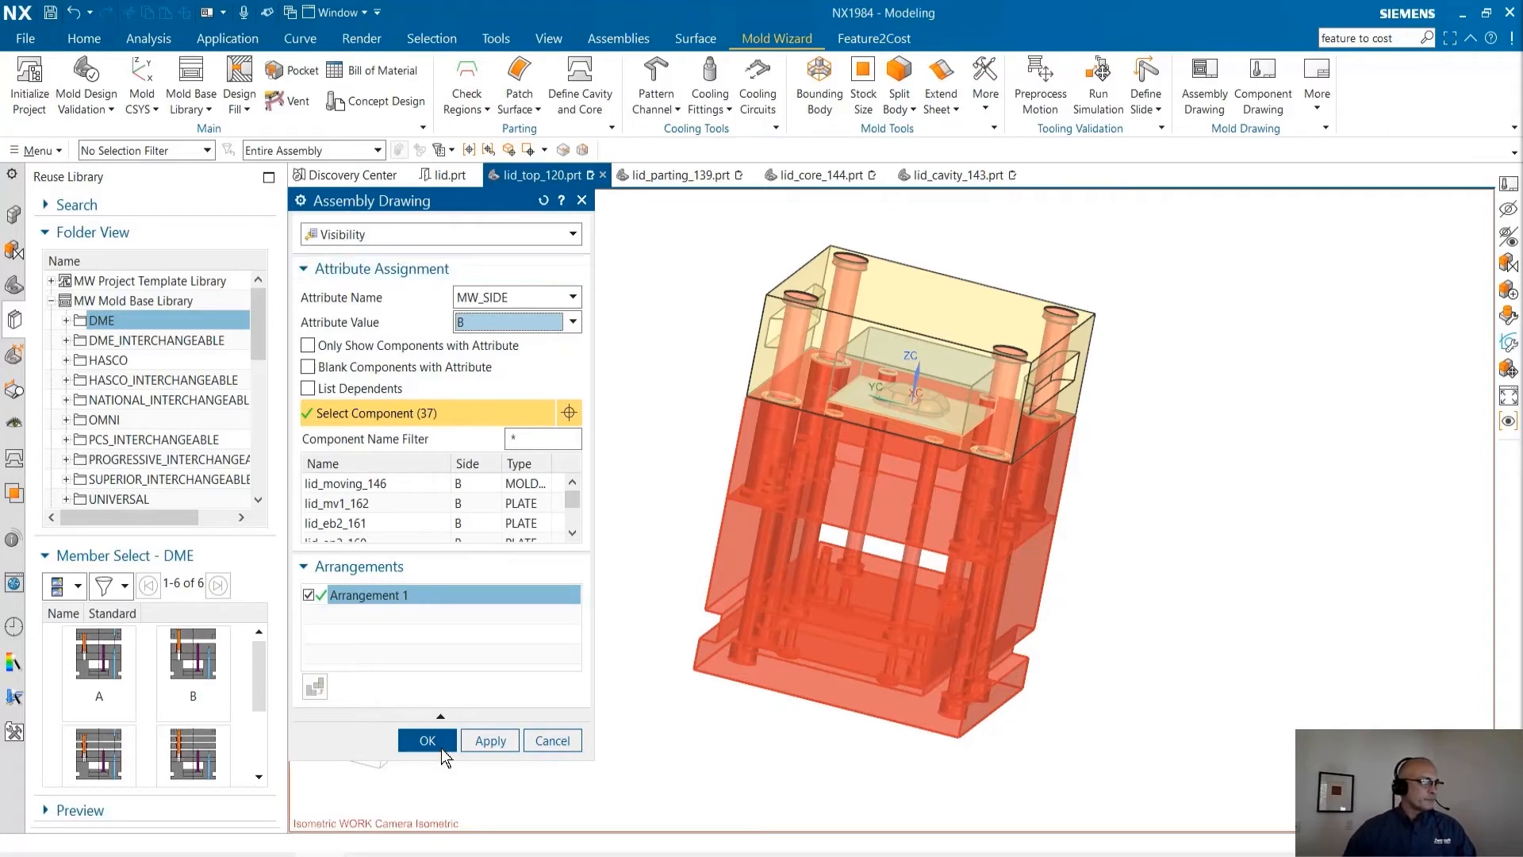
left_click(437, 740)
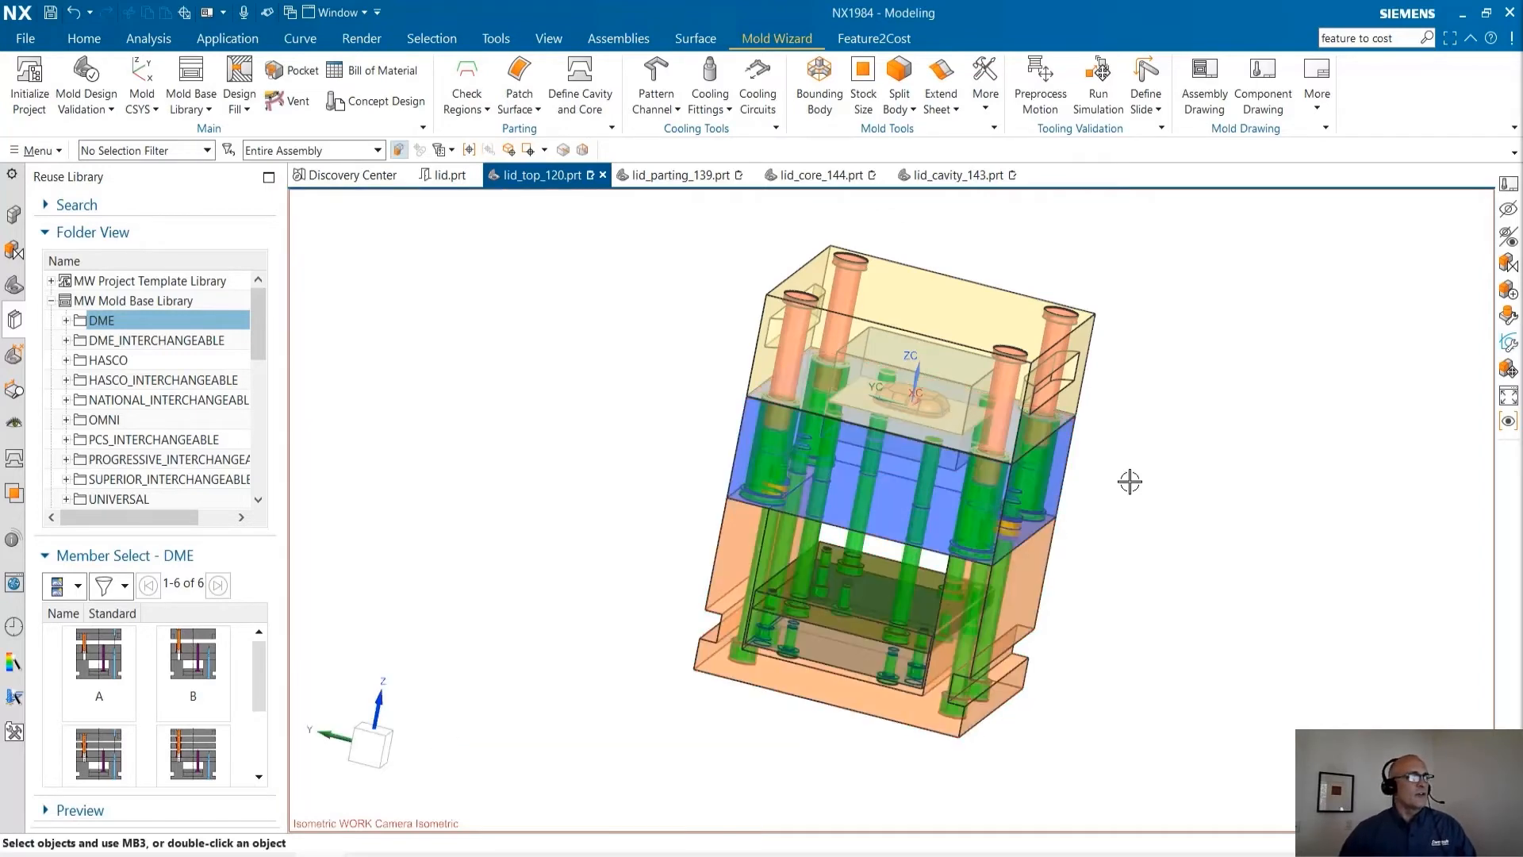
Examine the mold component list and the available sheet operations in the Component Drawing settings, and leave them without creating drawings.
left_click(1261, 94)
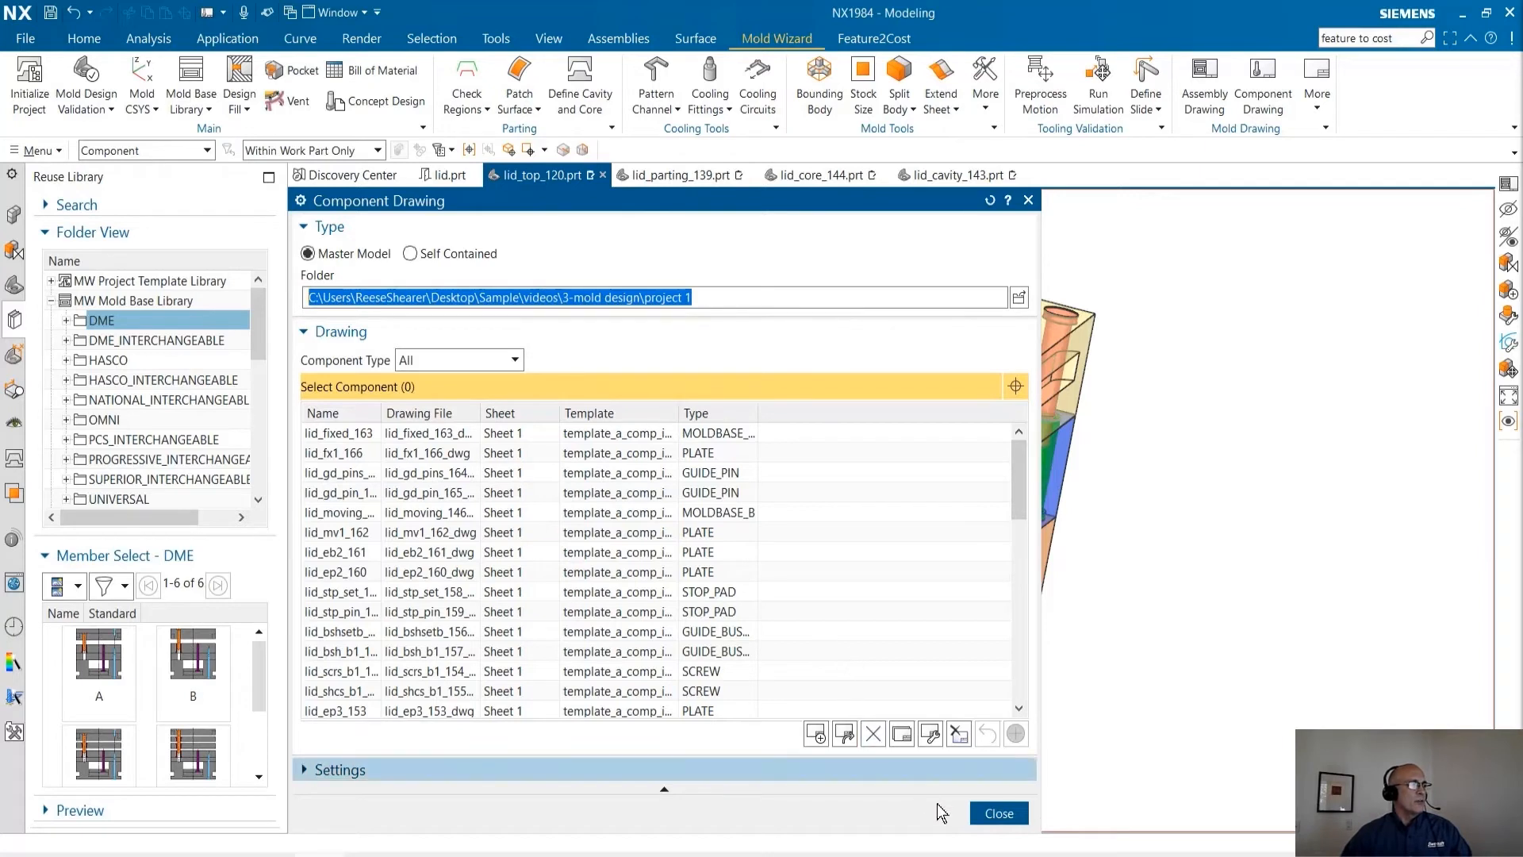
left_click(811, 732)
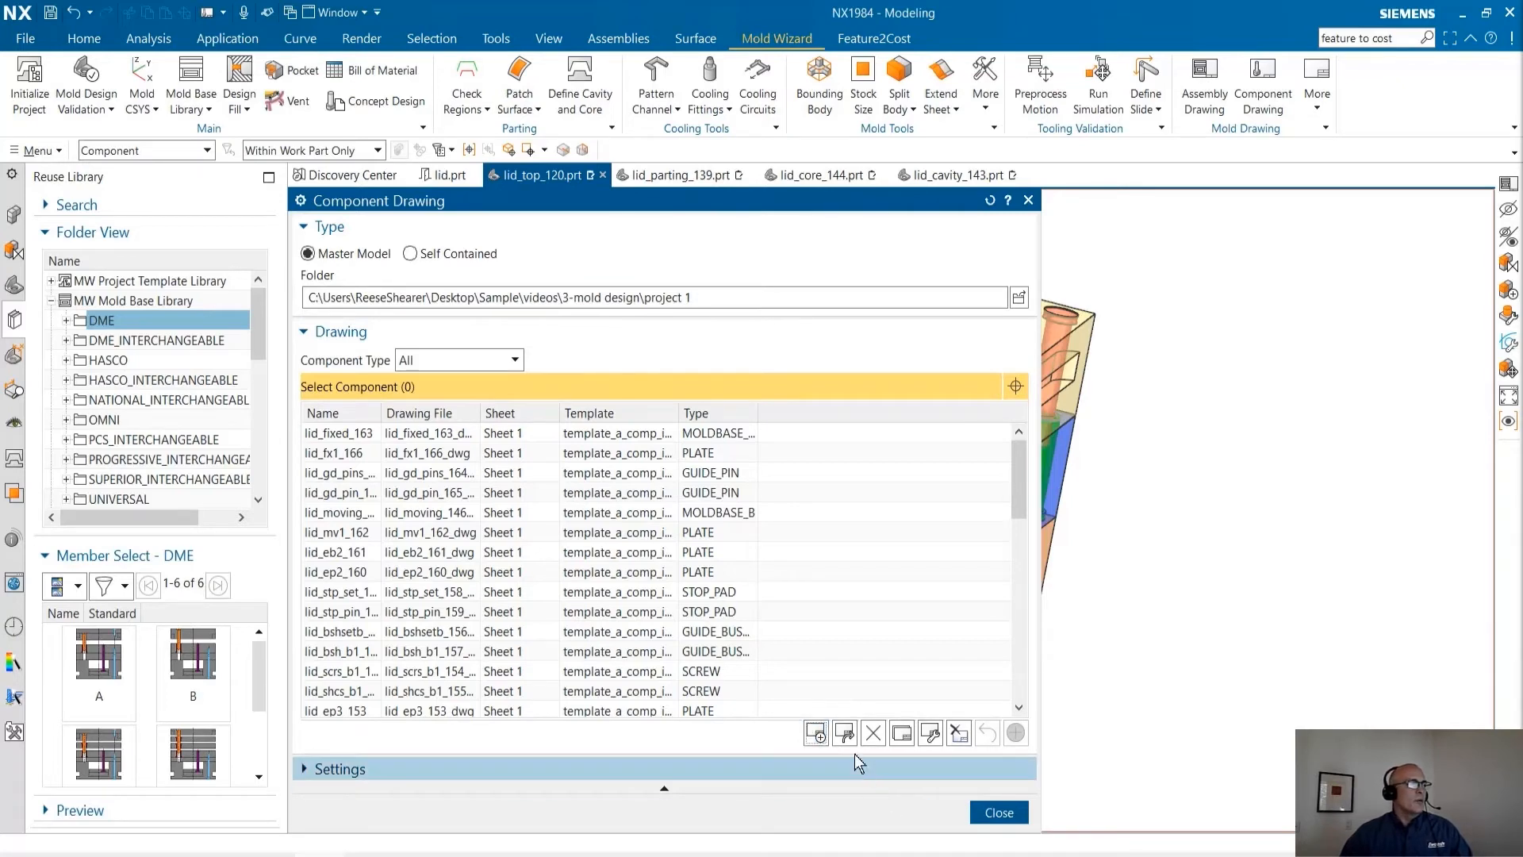
left_click(998, 813)
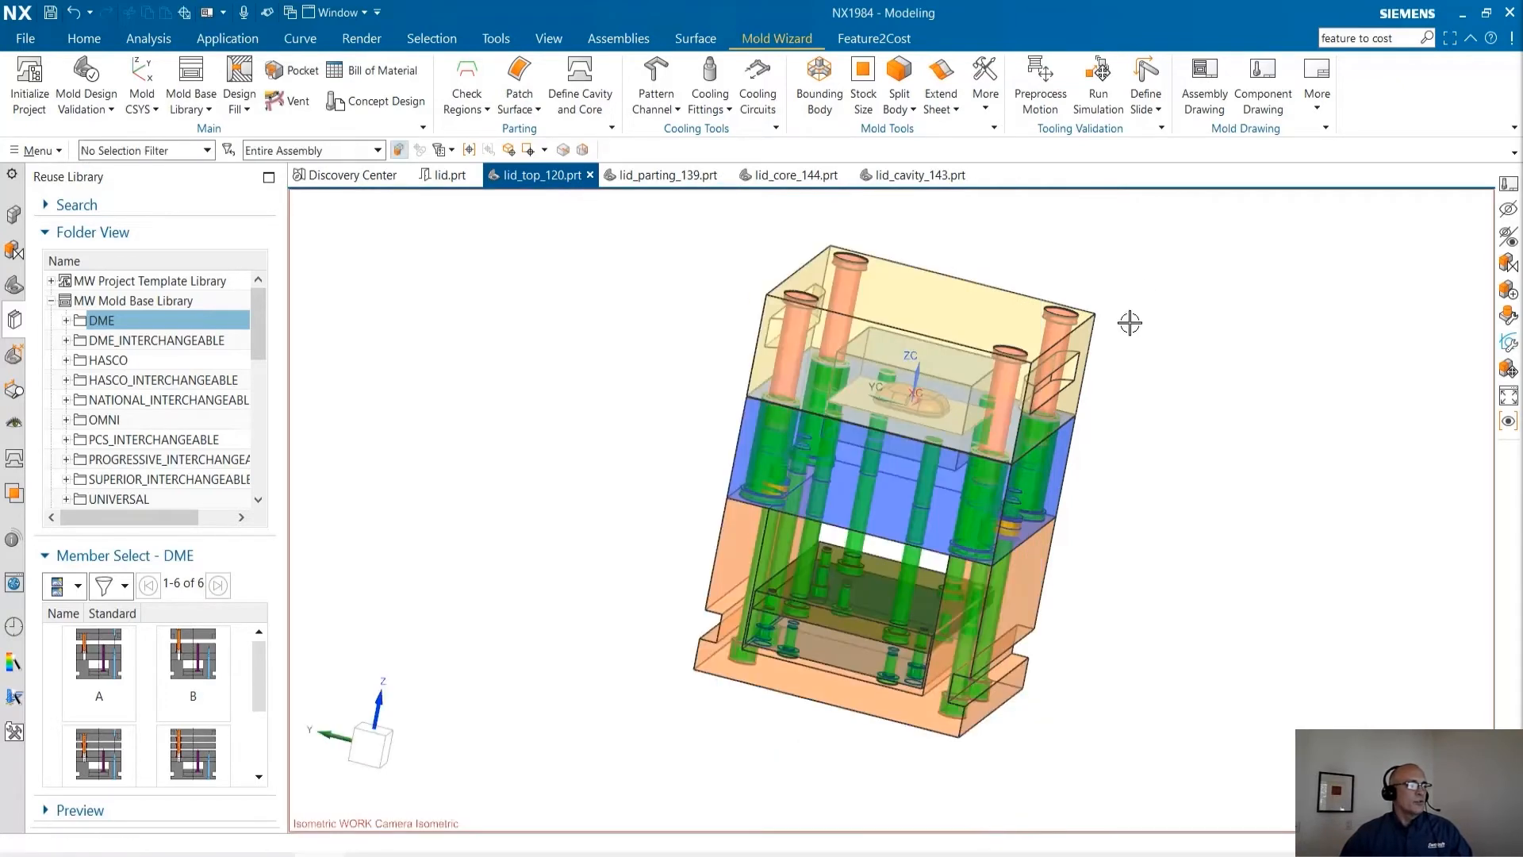
left_click(1263, 83)
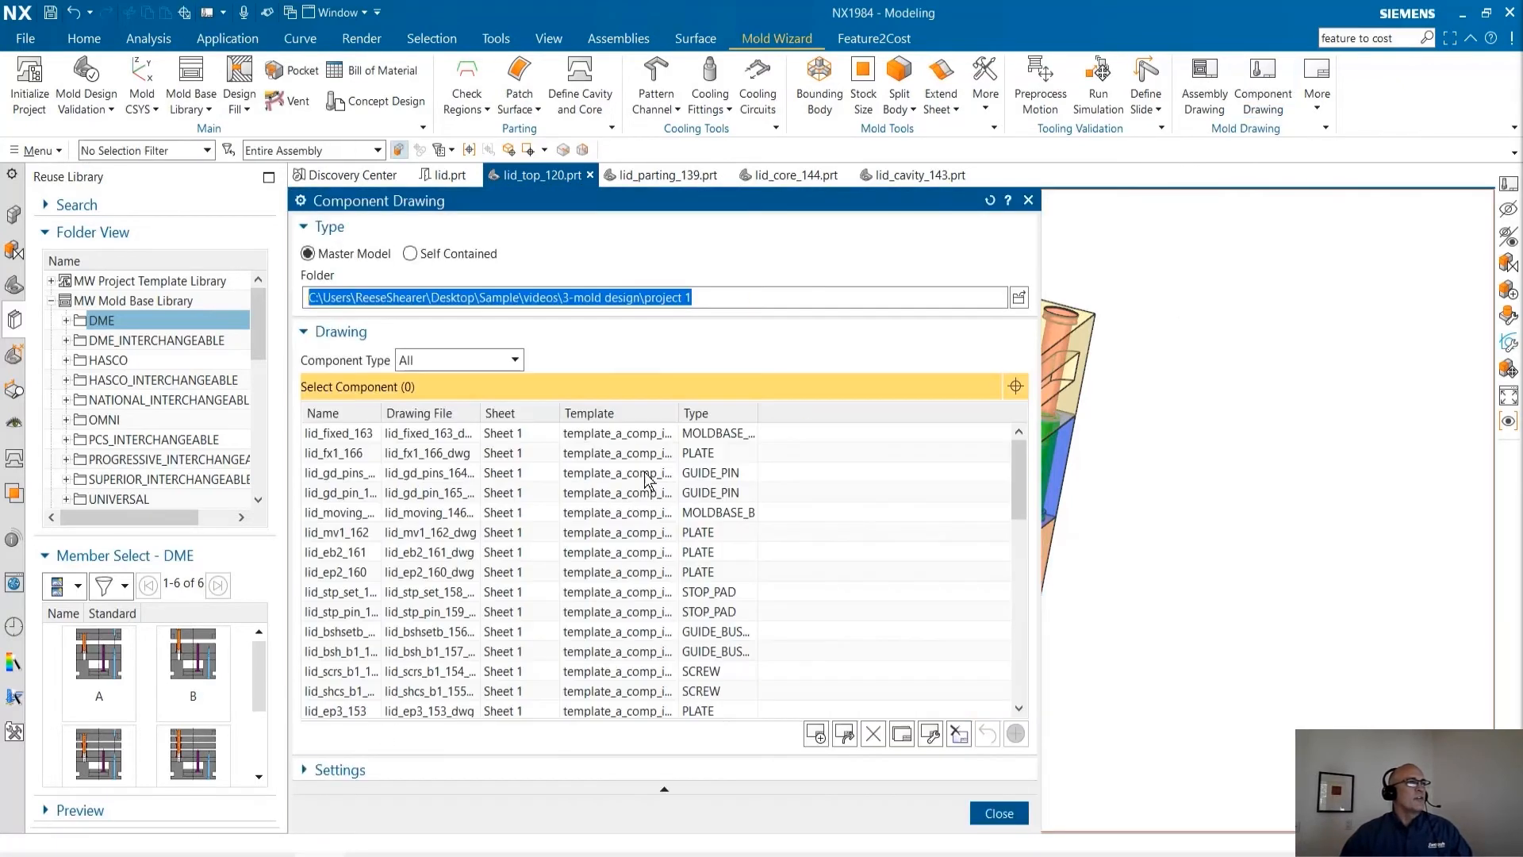
left_click(843, 737)
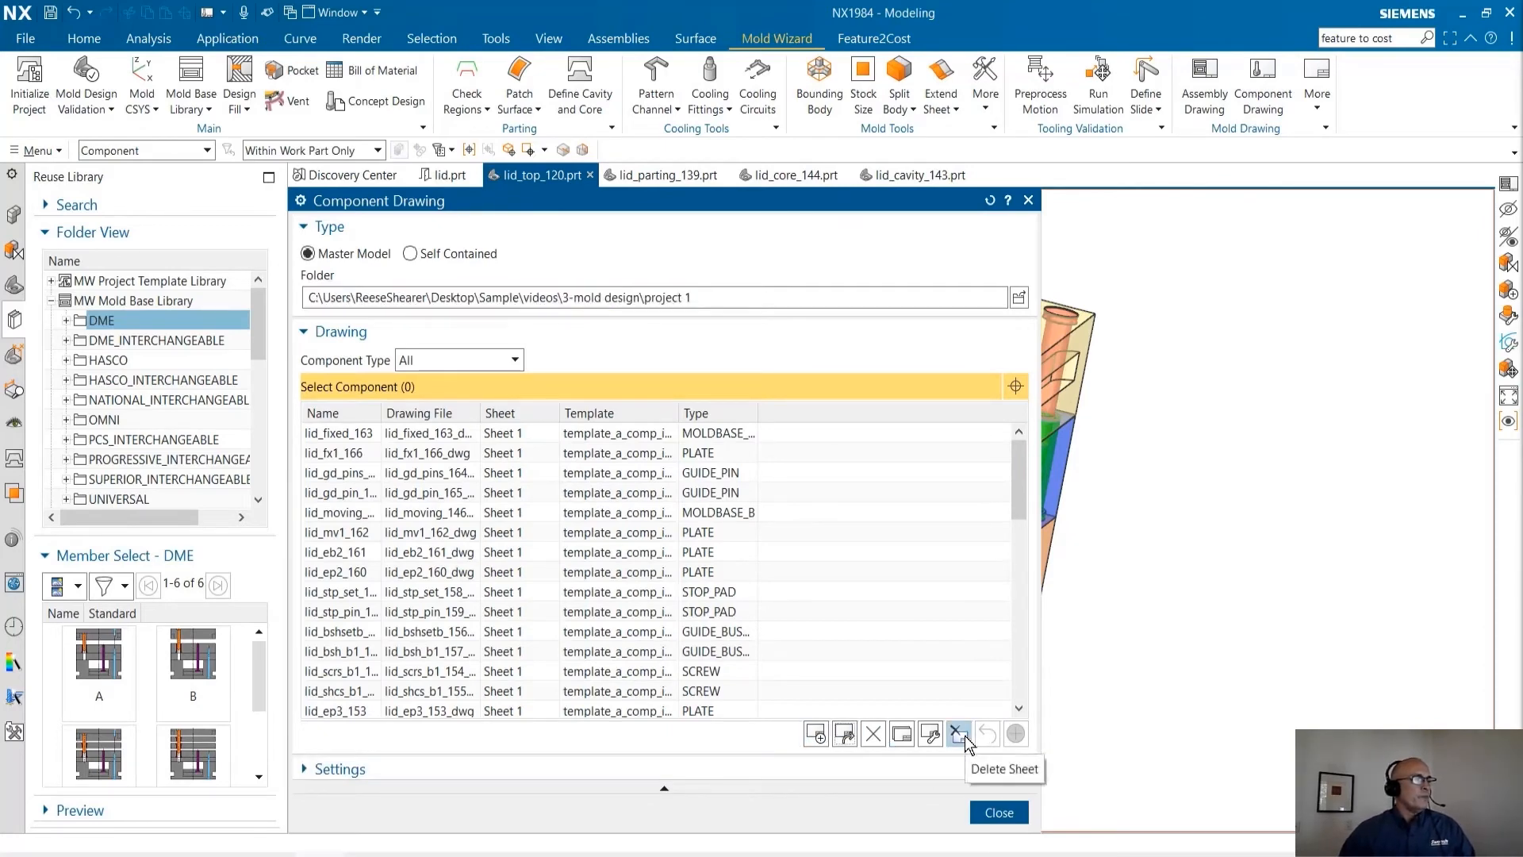
left_click(987, 812)
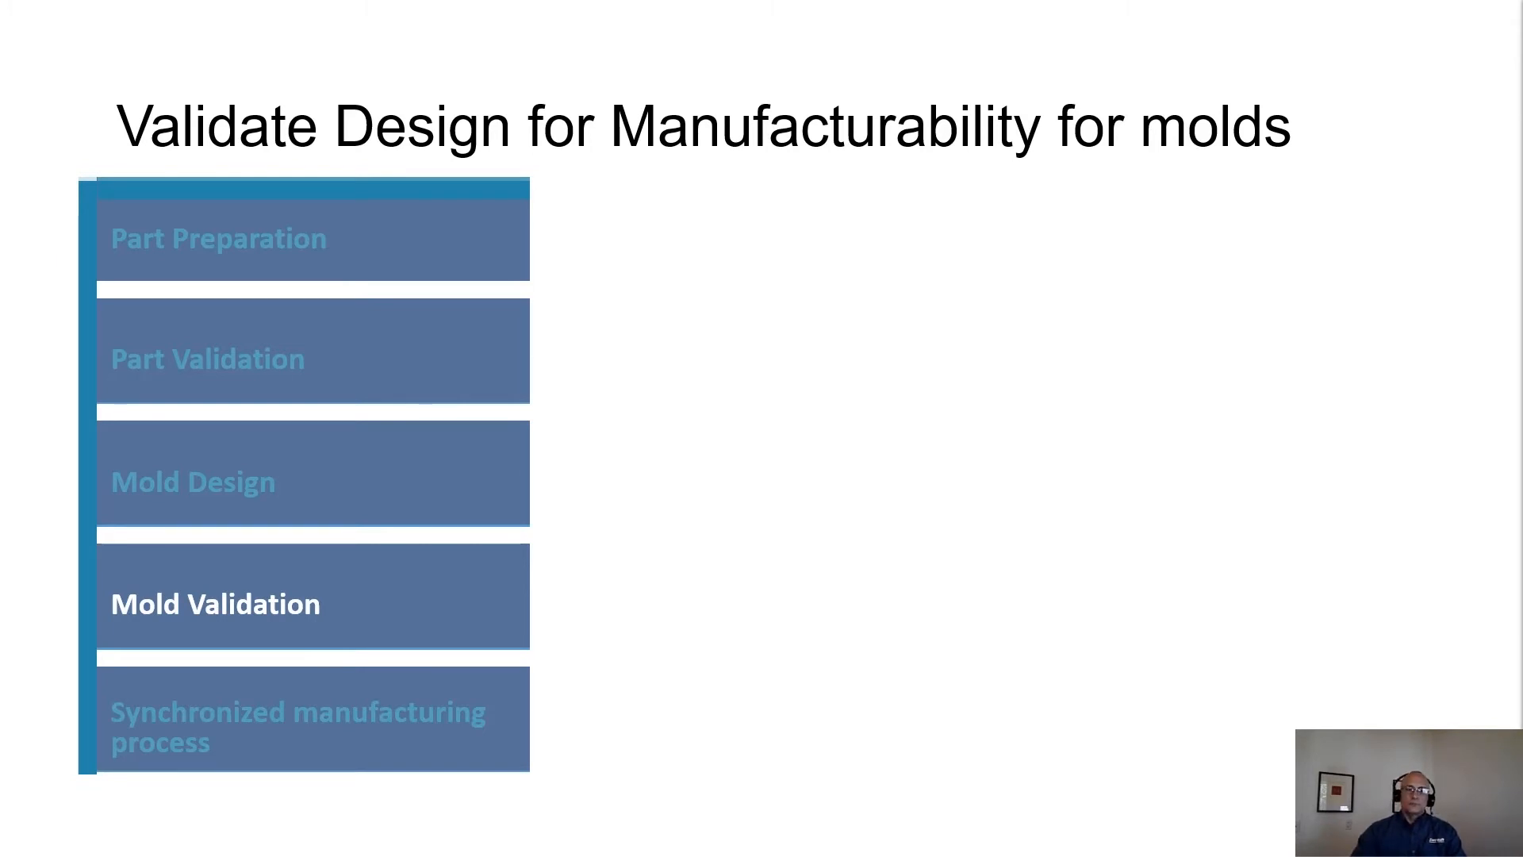
key("Right")
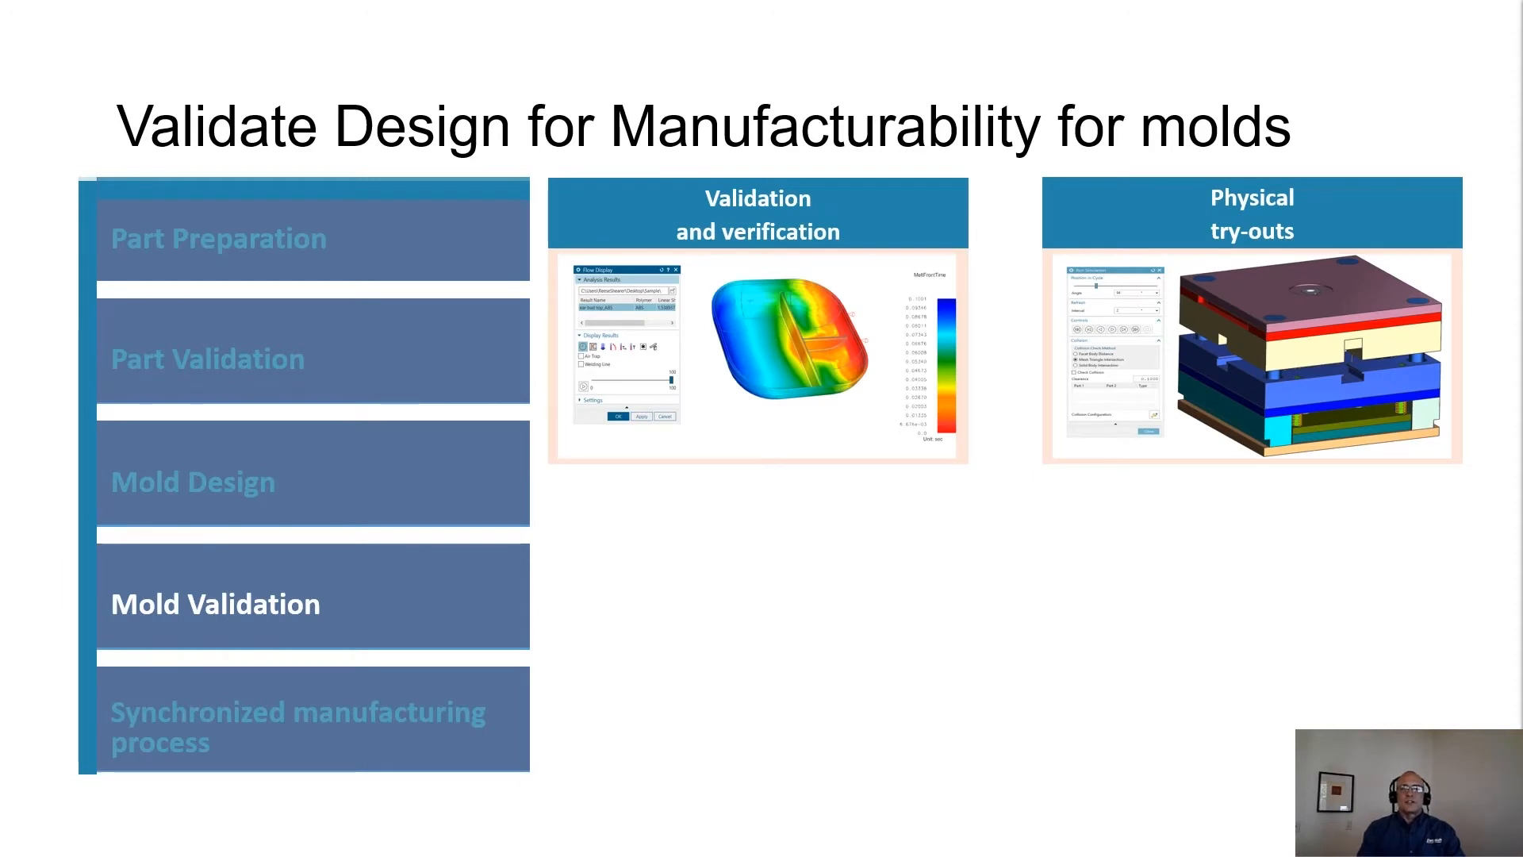
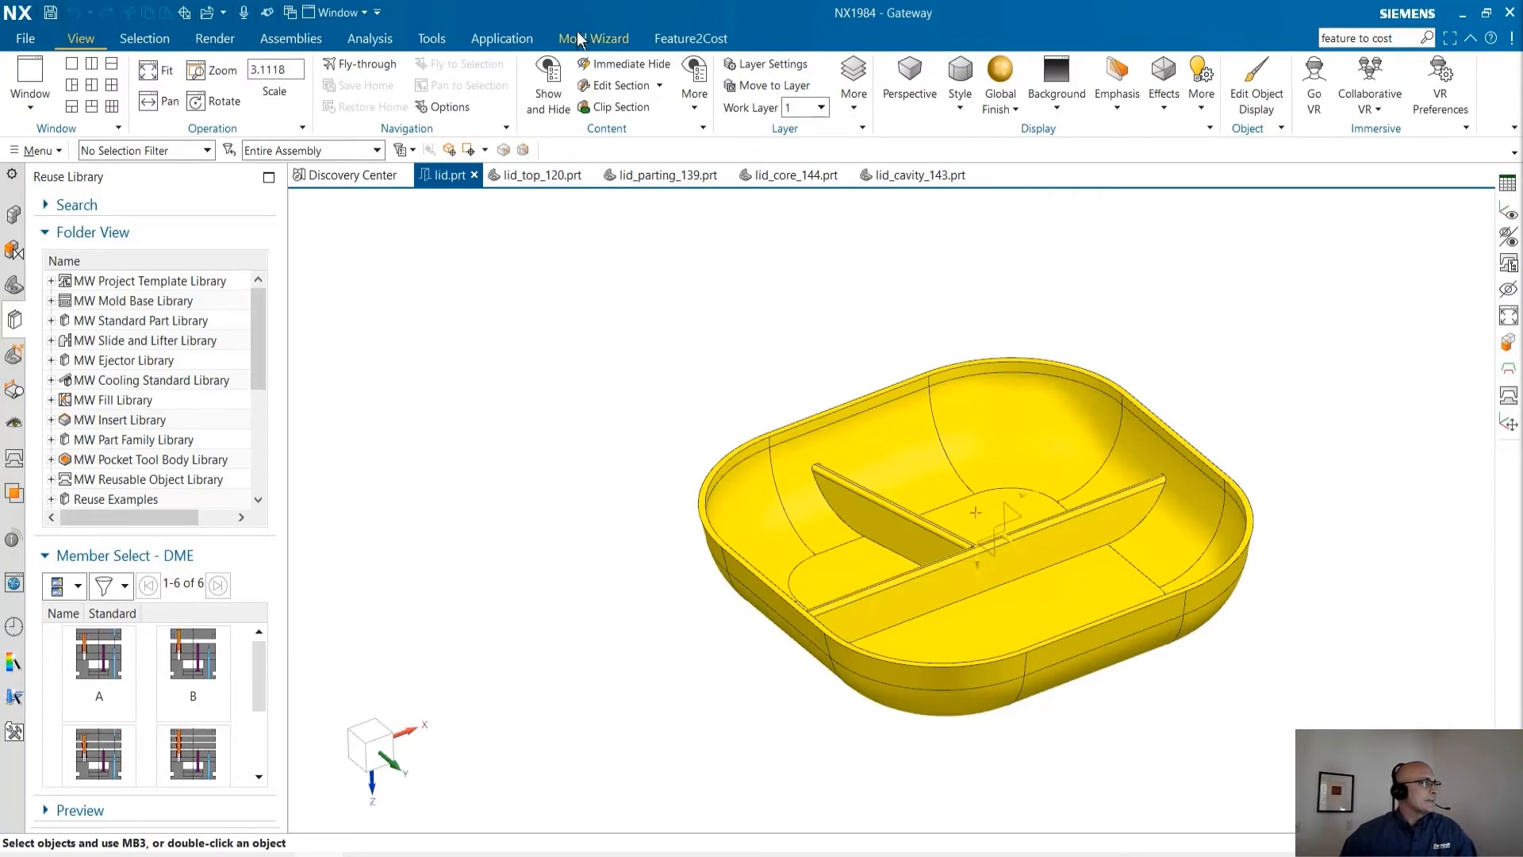
Set up a flow analysis of the lid body with two gate points on opposite sides of the rim.
left_click(583, 40)
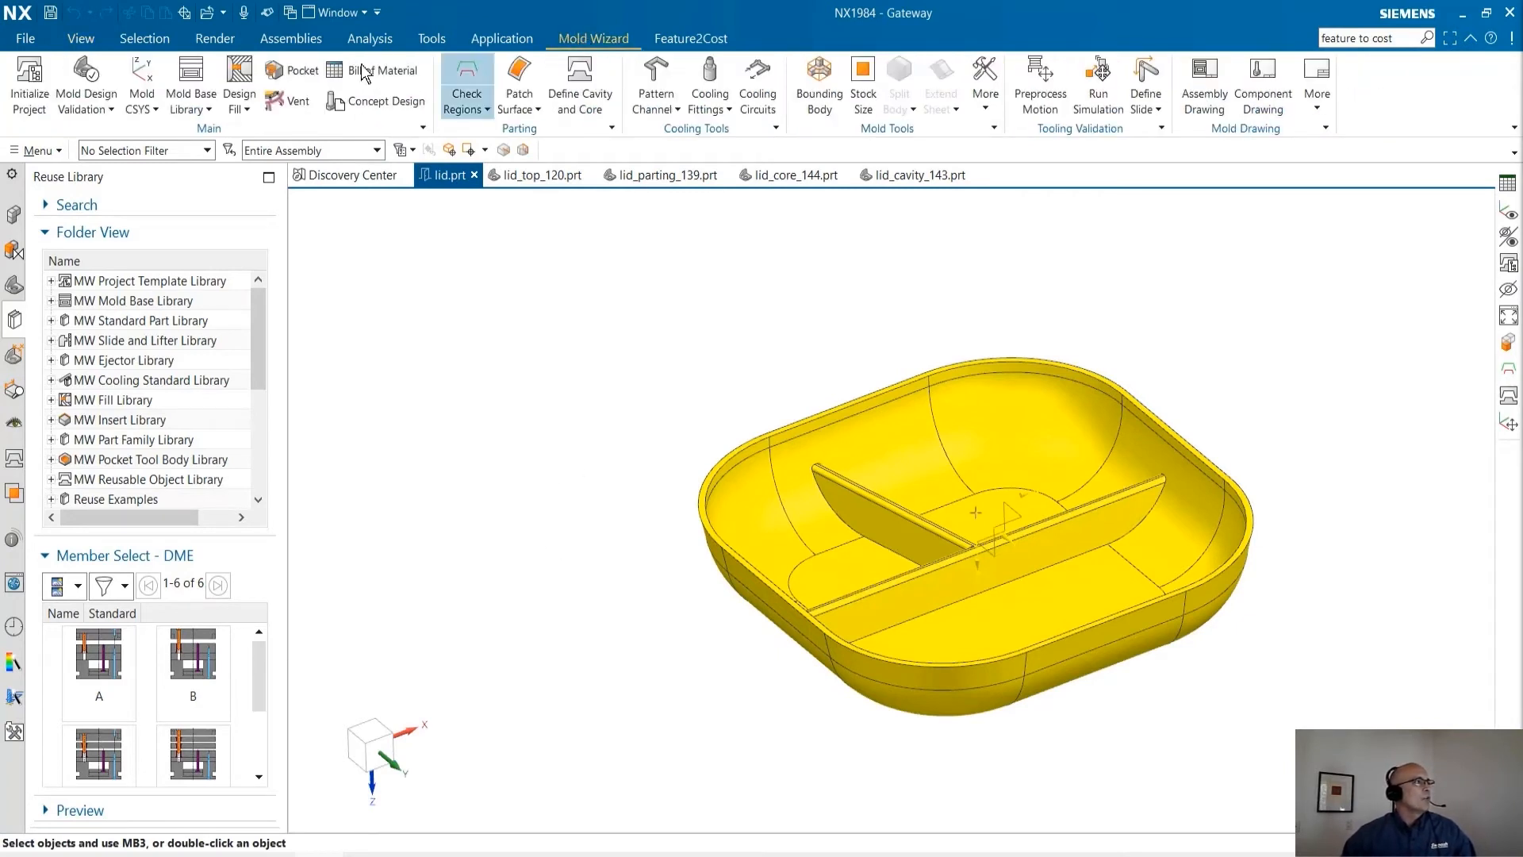
left_click(112, 109)
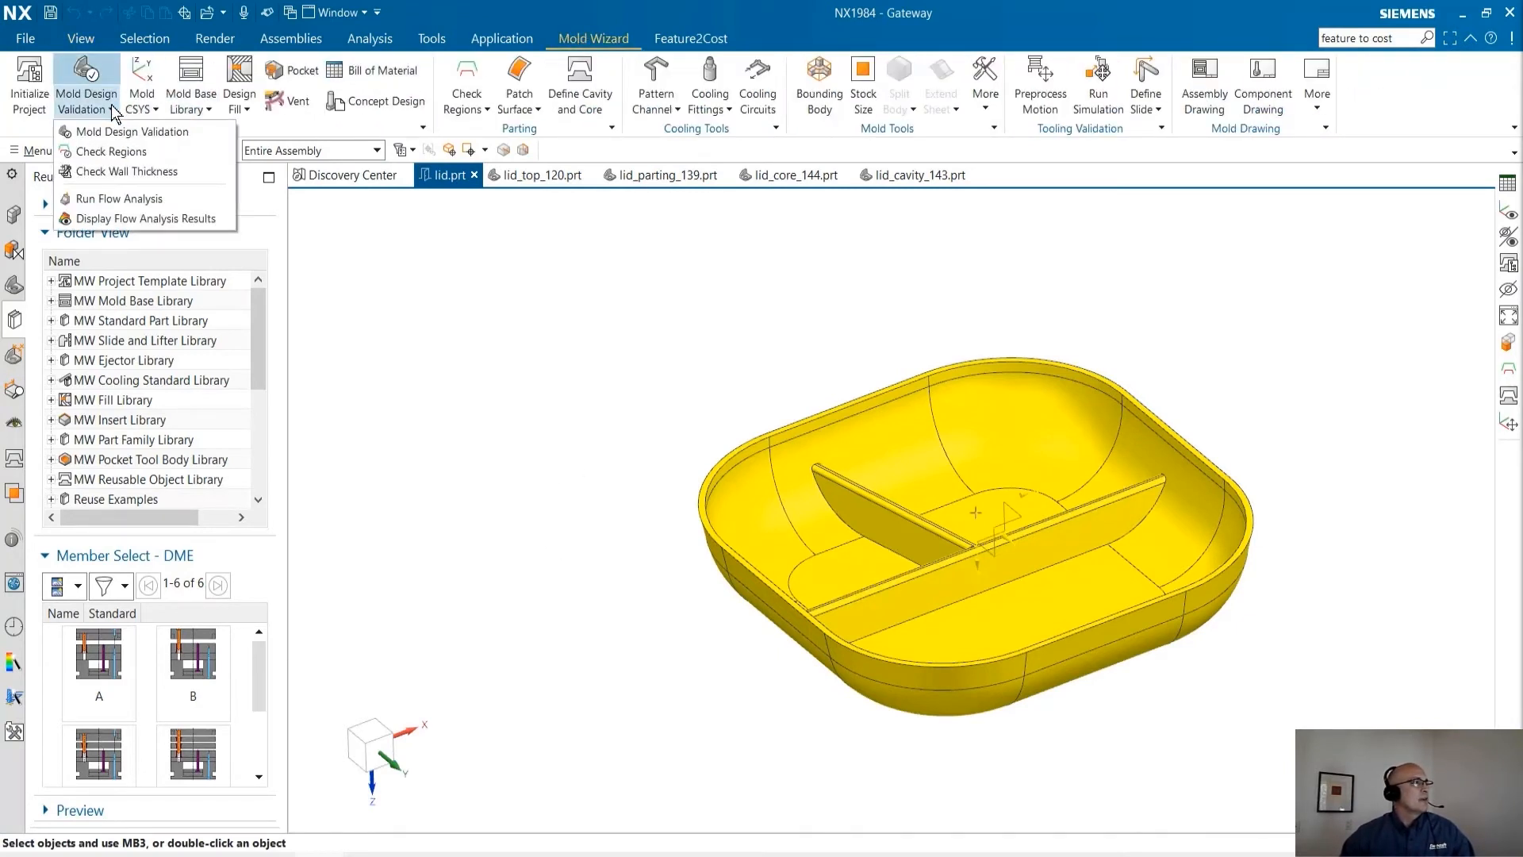
left_click(141, 203)
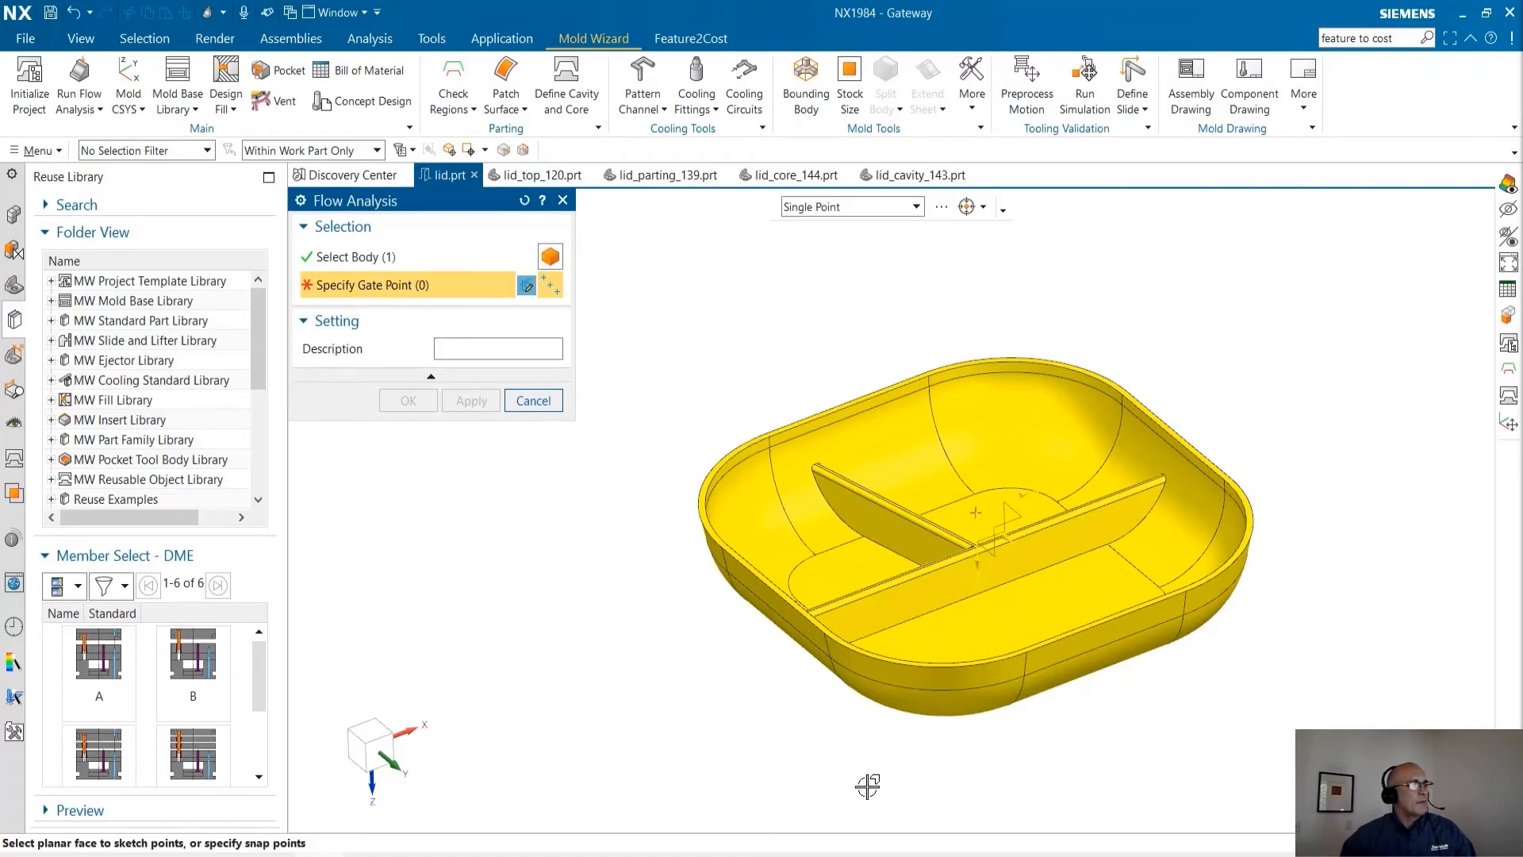
left_click(791, 606)
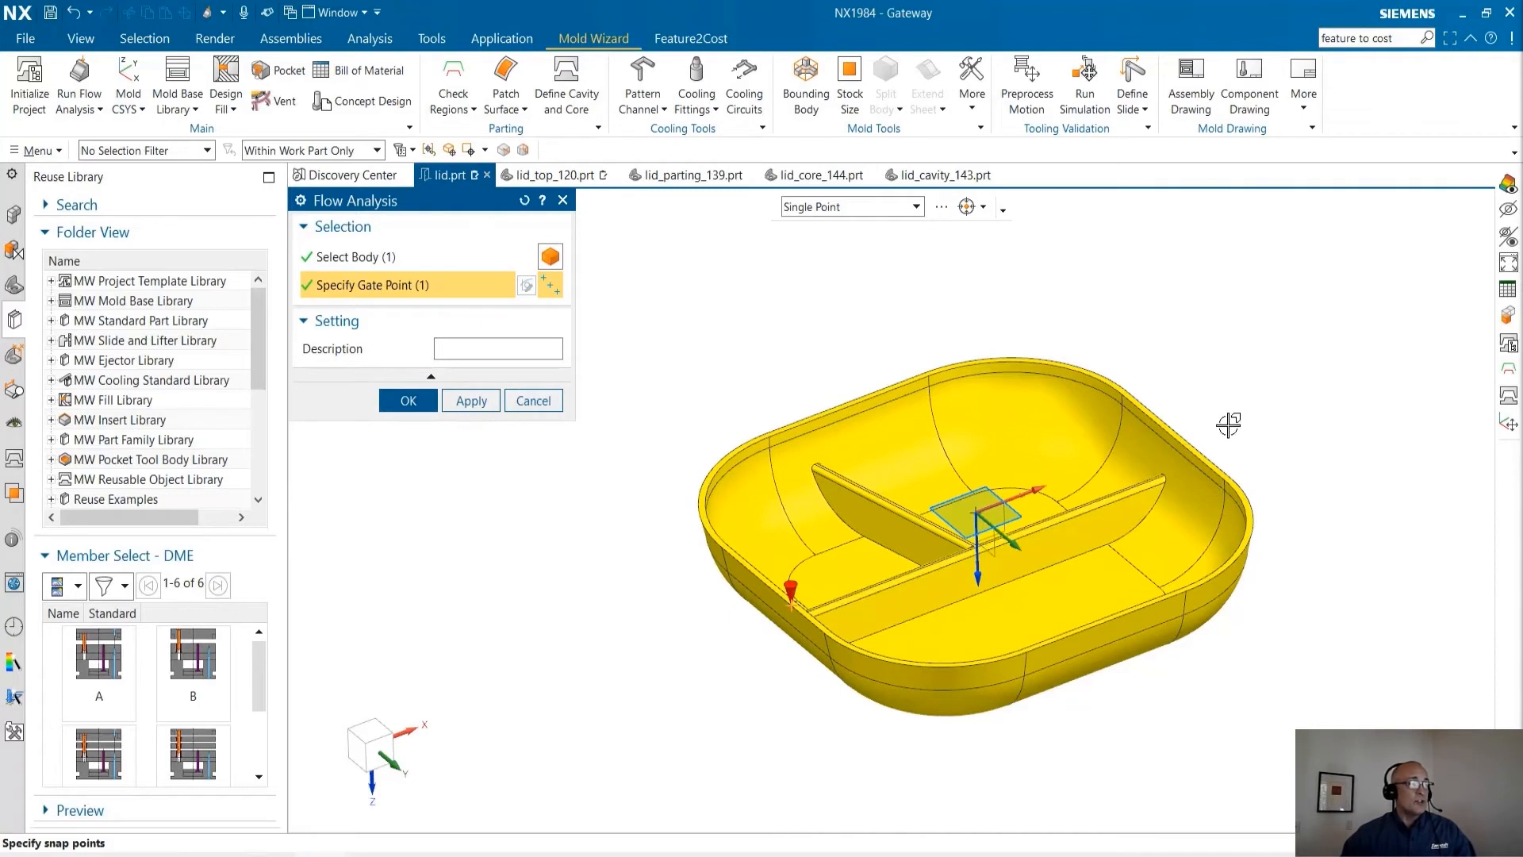
left_click(1199, 451)
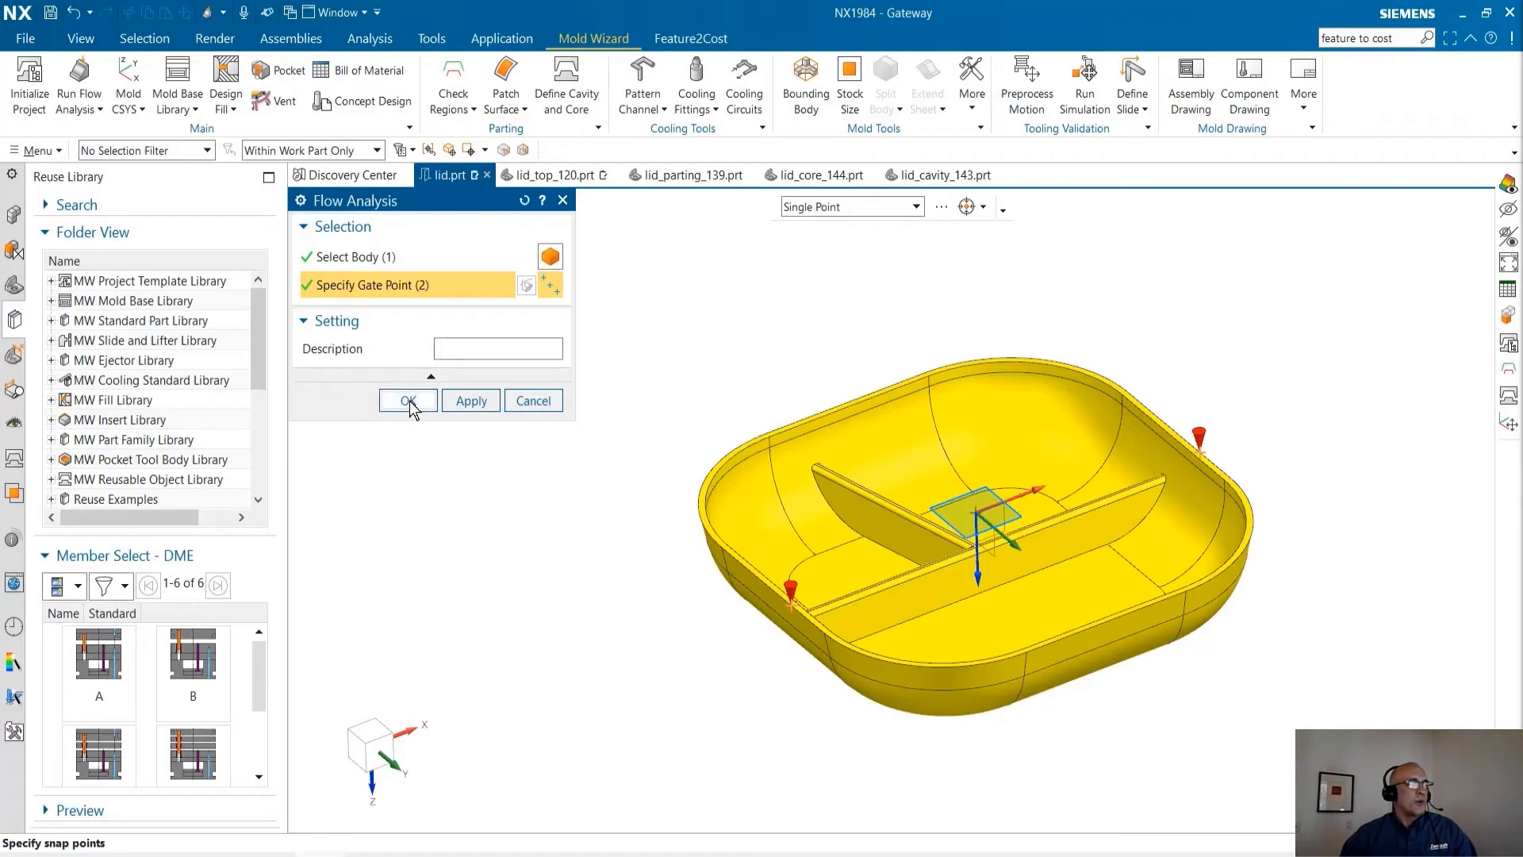
left_click(409, 402)
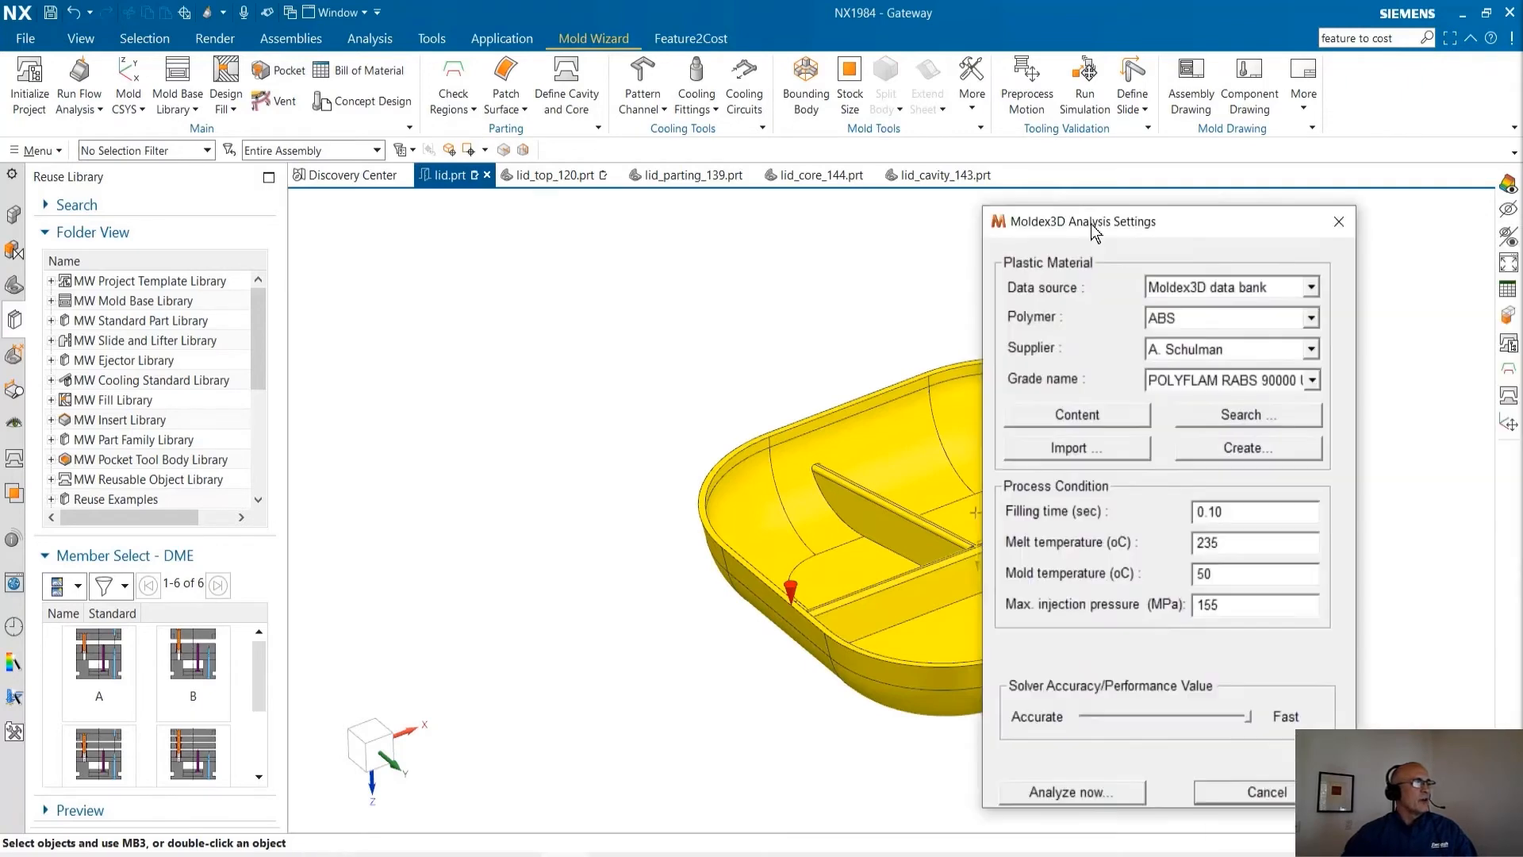
Check the polymer and supplier choices and run the Moldex3D analysis with ABS from A. Schulman at the given process conditions.
left_click_drag(1191, 221, 683, 231)
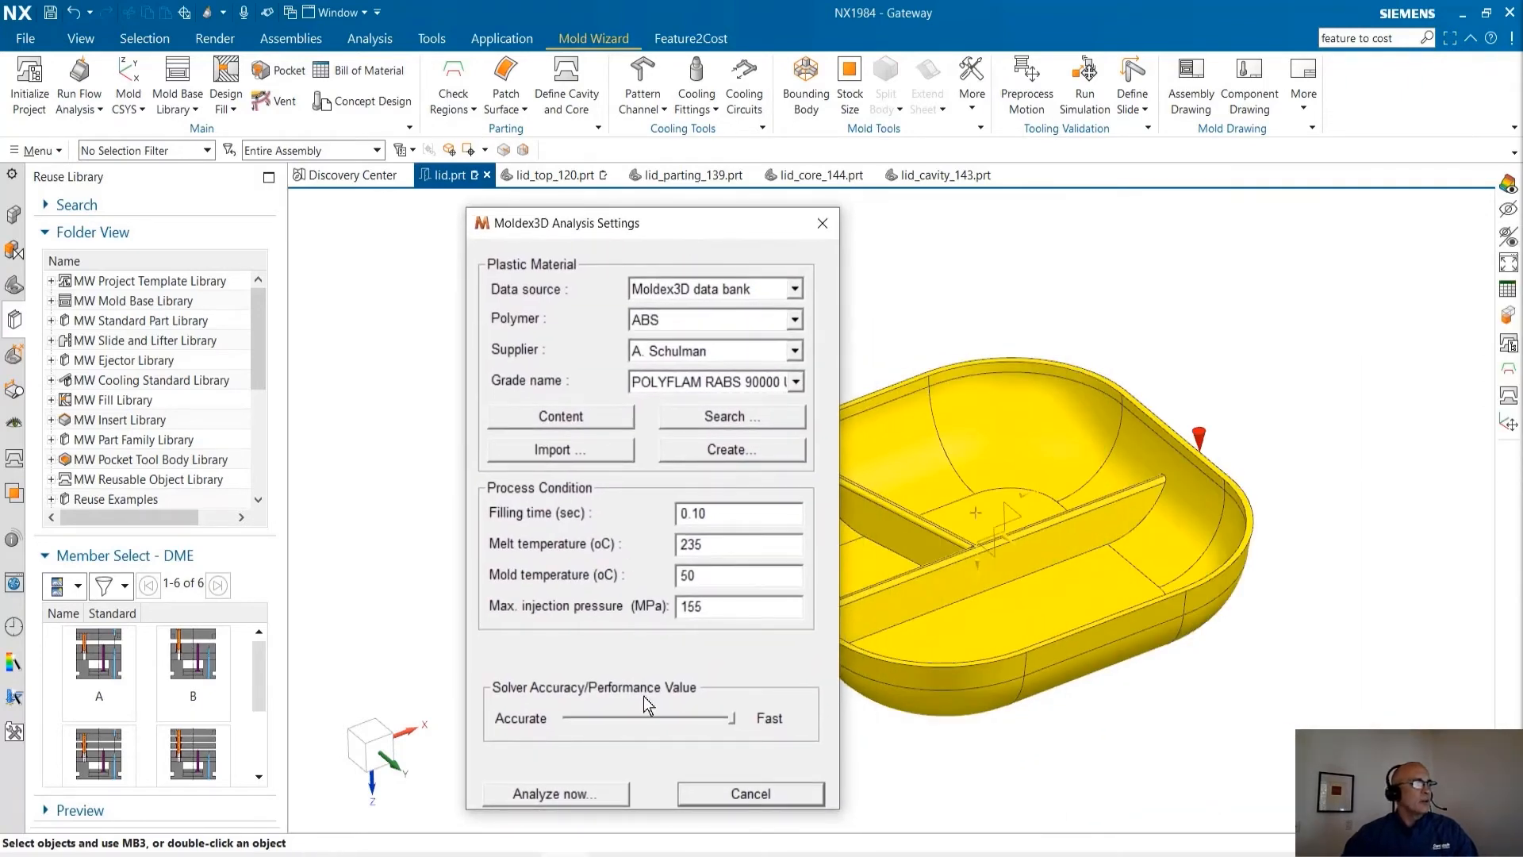
left_click(795, 319)
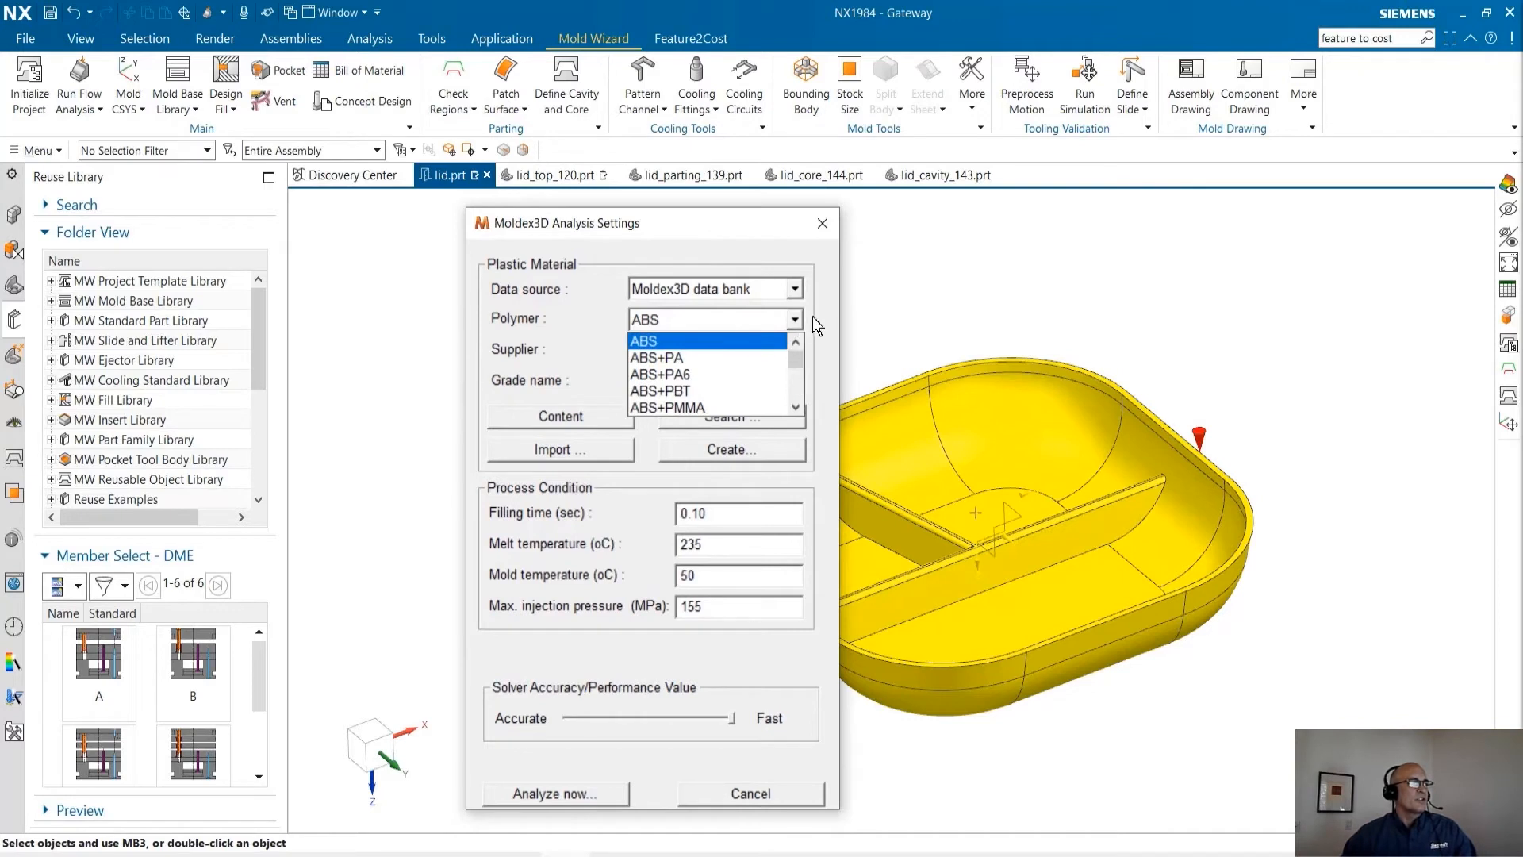
left_click(813, 316)
left_click(797, 350)
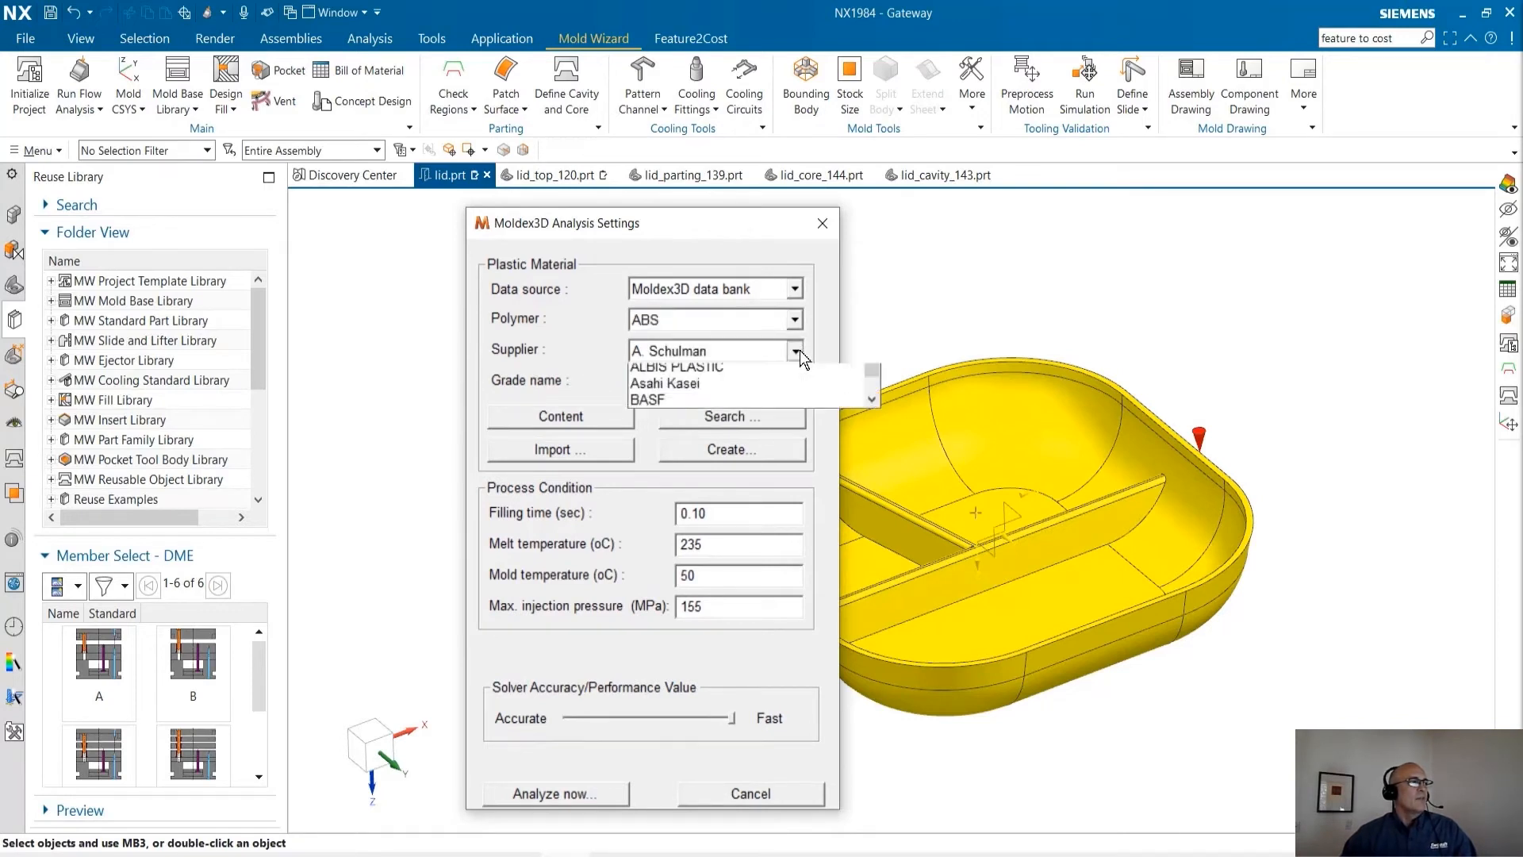
left_click(831, 325)
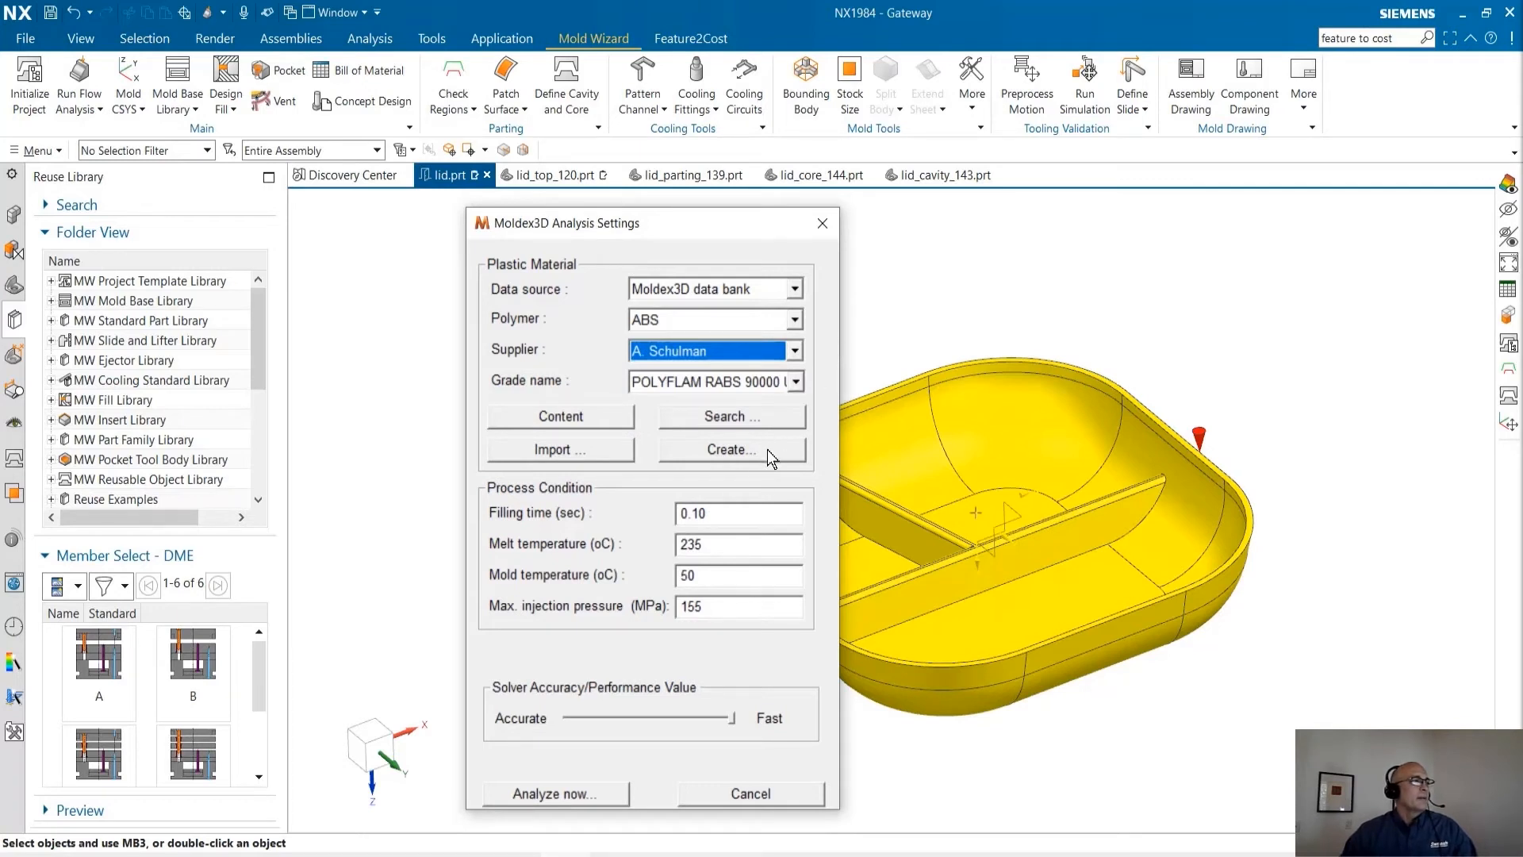
left_click(608, 794)
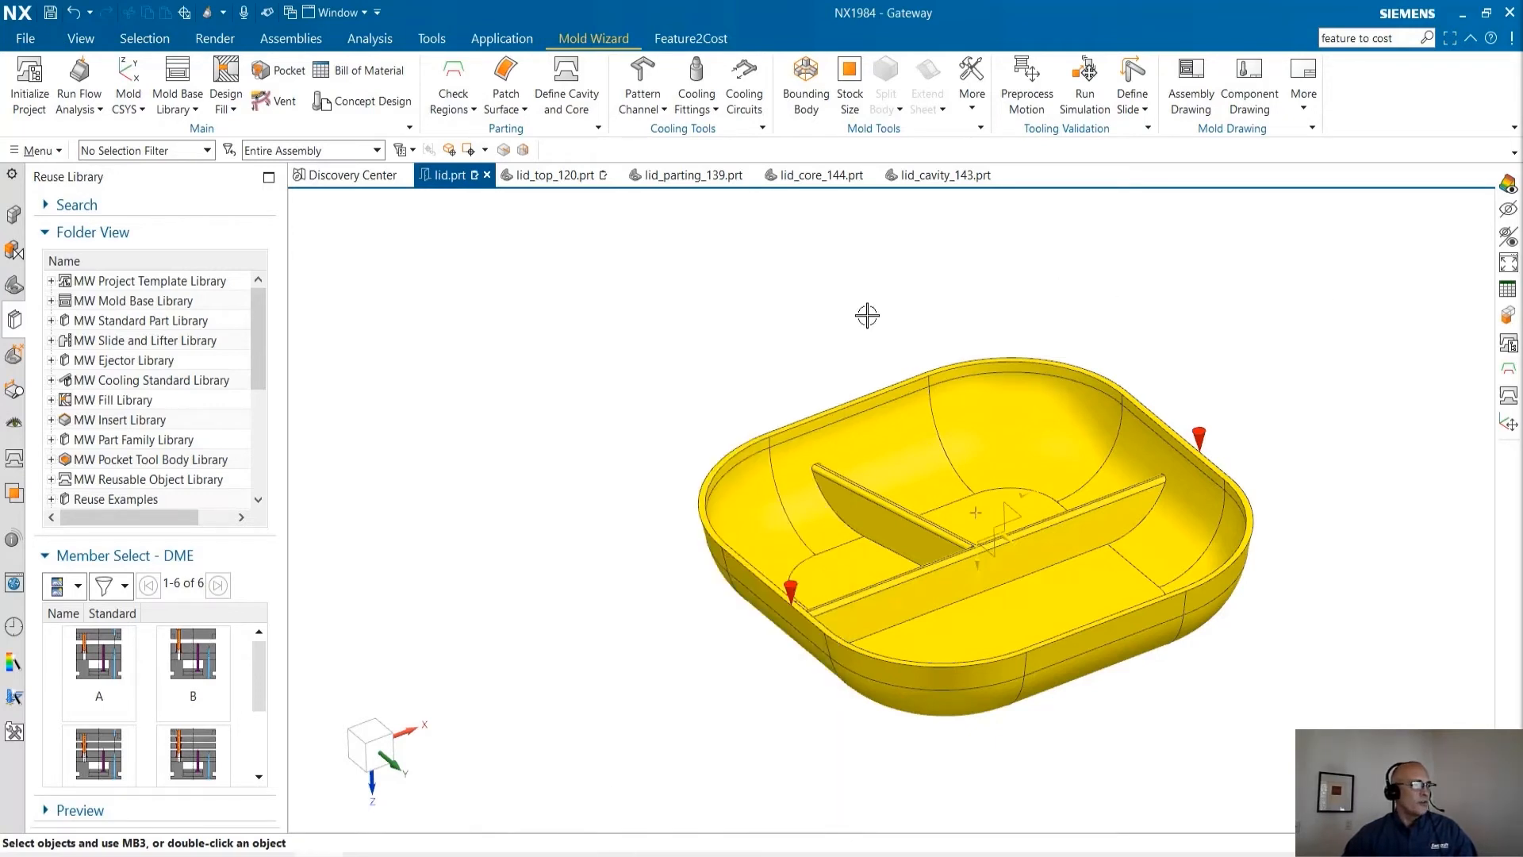
Display the lid_ABS(2) flow analysis results, set the number of intervals to 50, and play the melt front time animation.
left_click(93, 109)
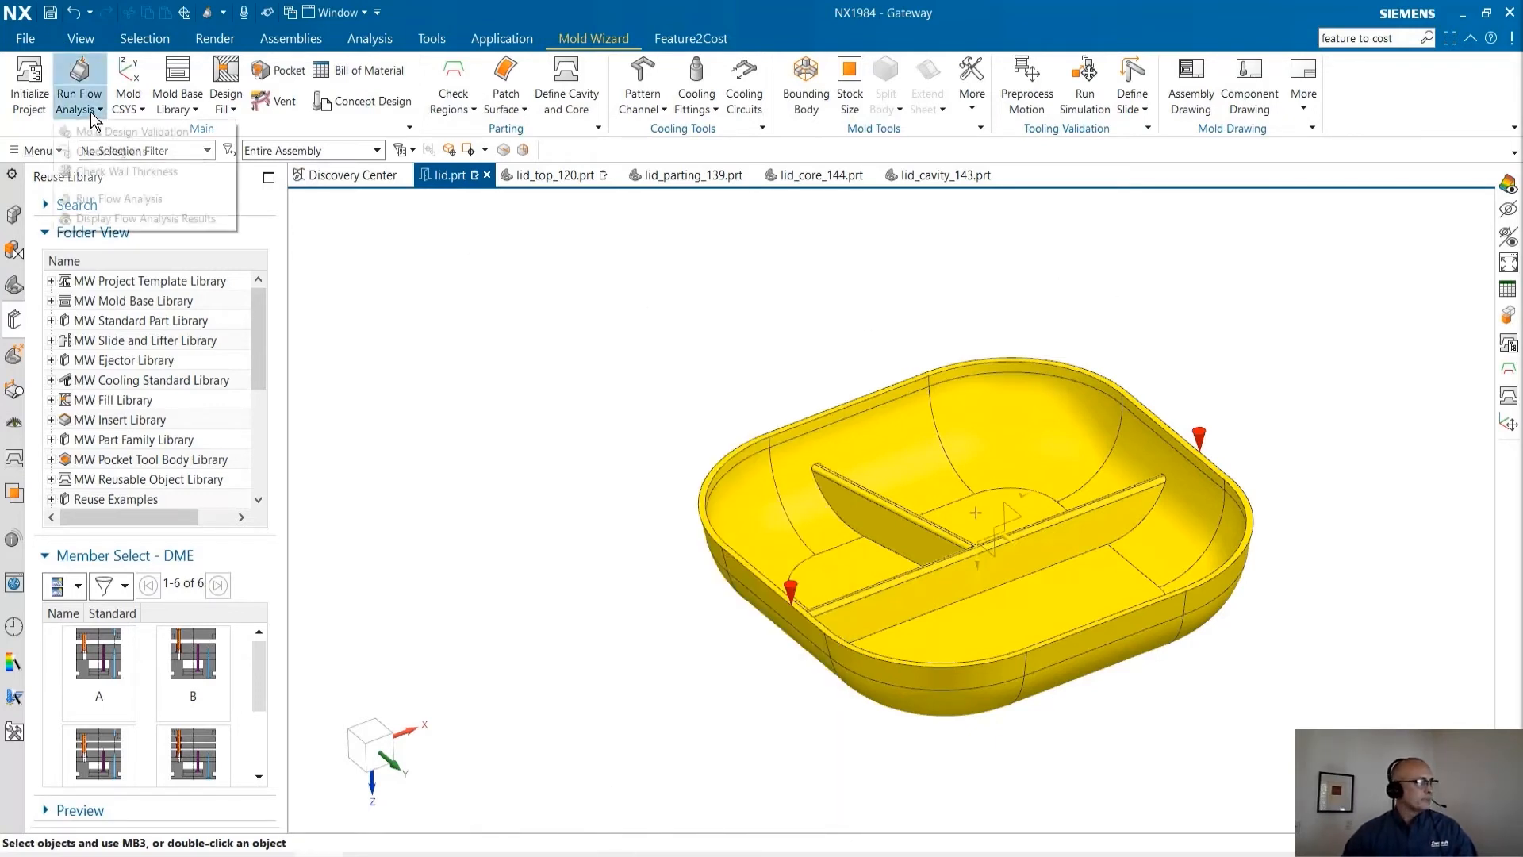
left_click(122, 221)
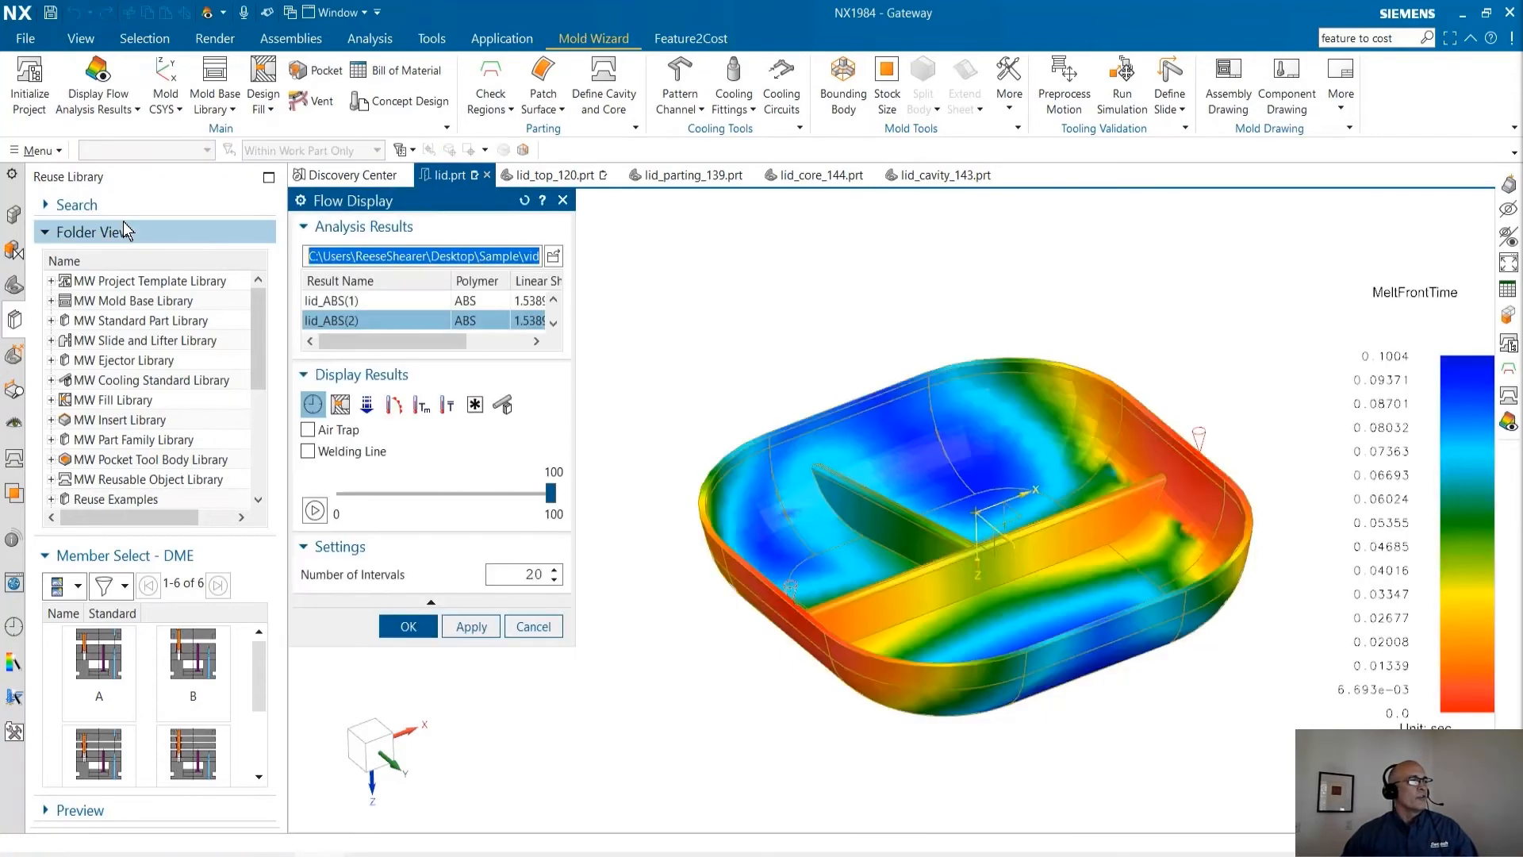
left_click(554, 570)
left_click(556, 569)
left_click(556, 569)
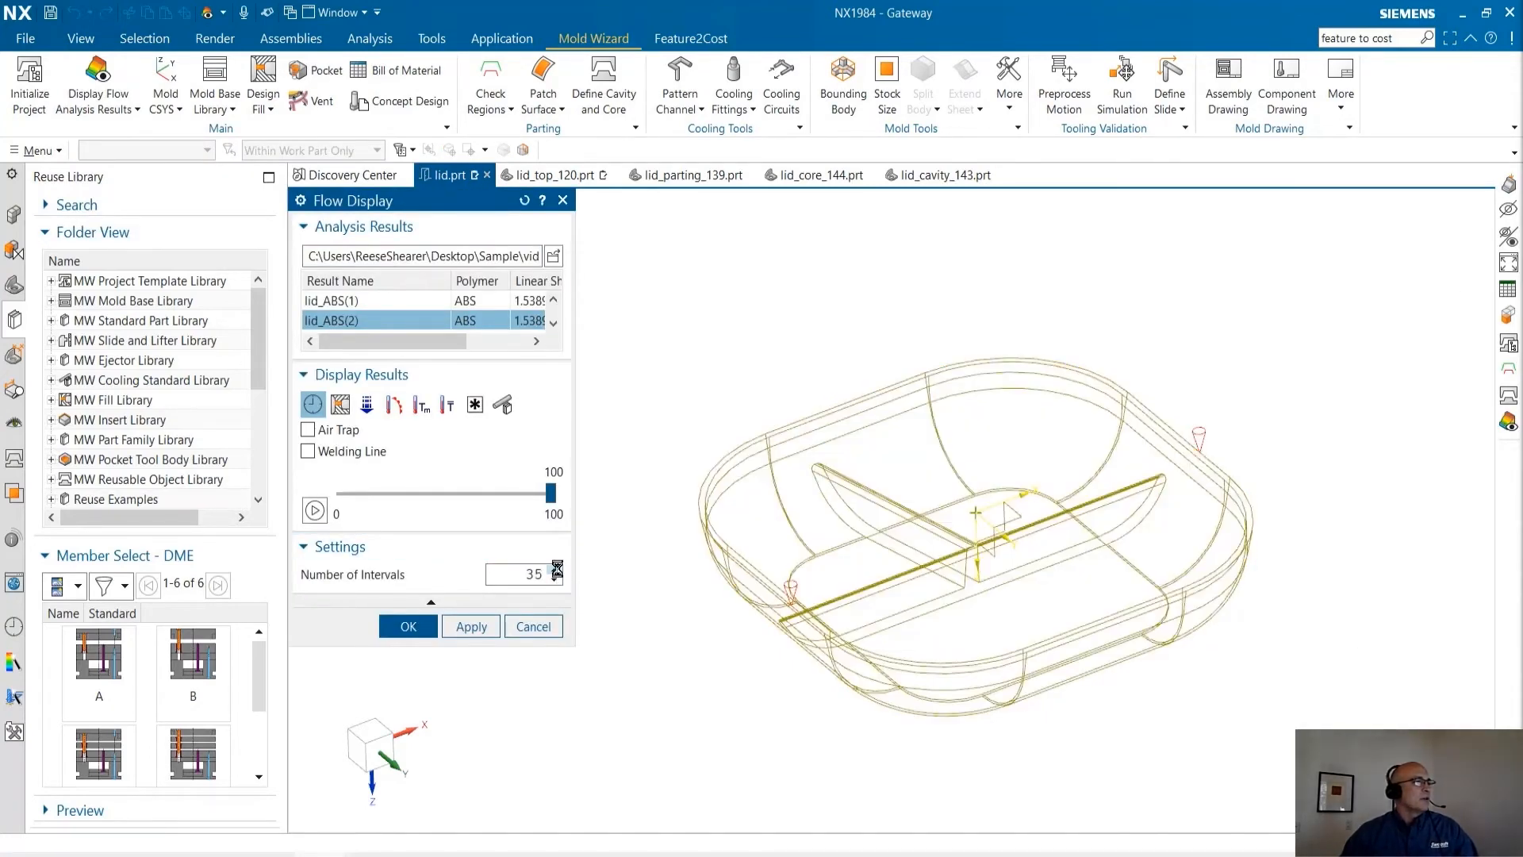
left_click_drag(550, 492, 329, 490)
left_click(314, 510)
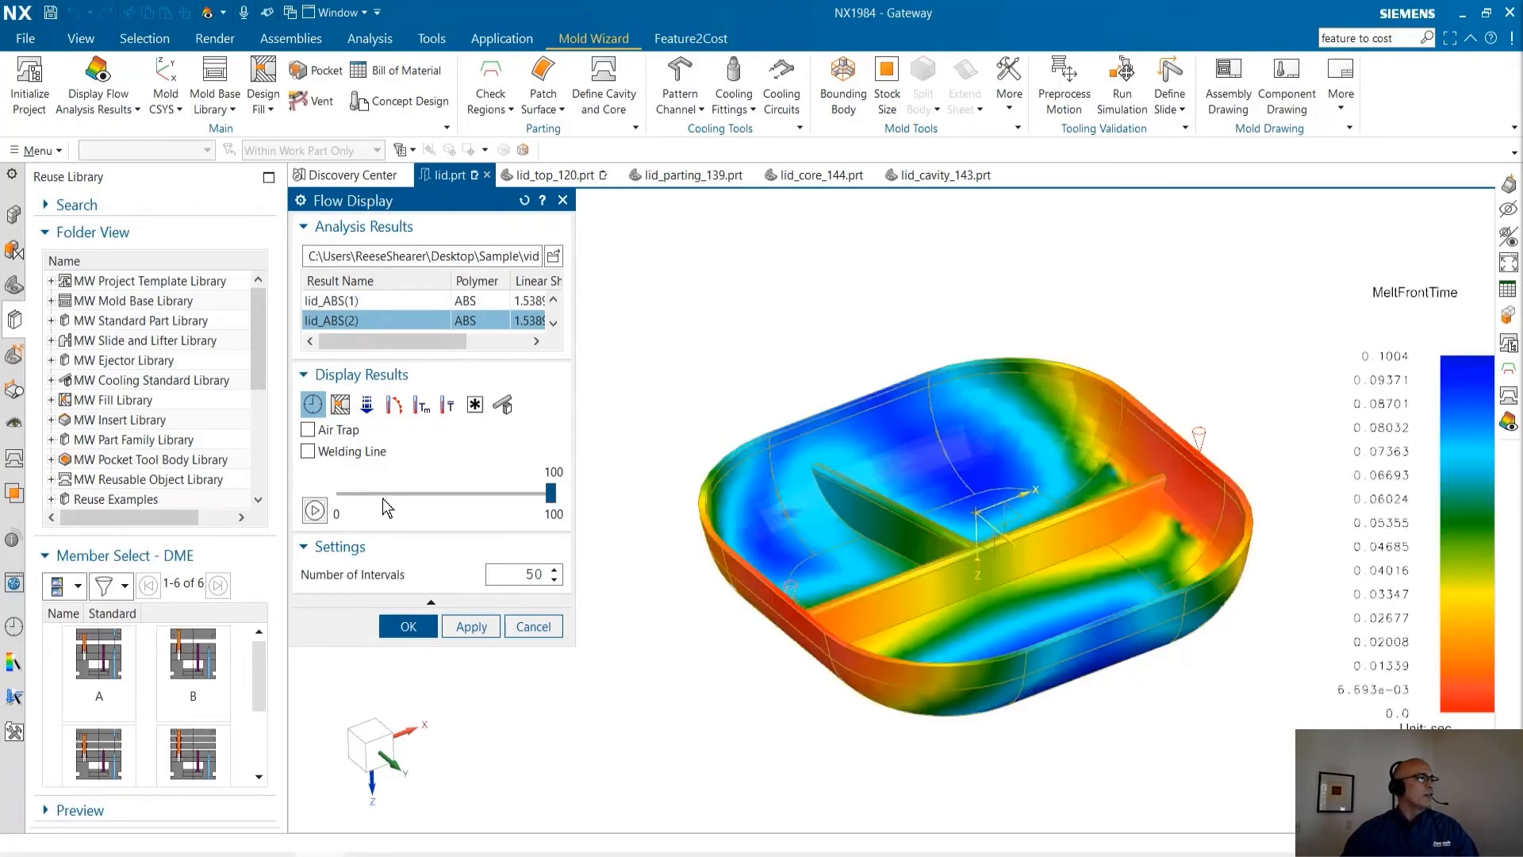
mouse_move(552, 498)
left_mouse_down()
mouse_move(498, 504)
mouse_move(559, 487)
left_mouse_up()
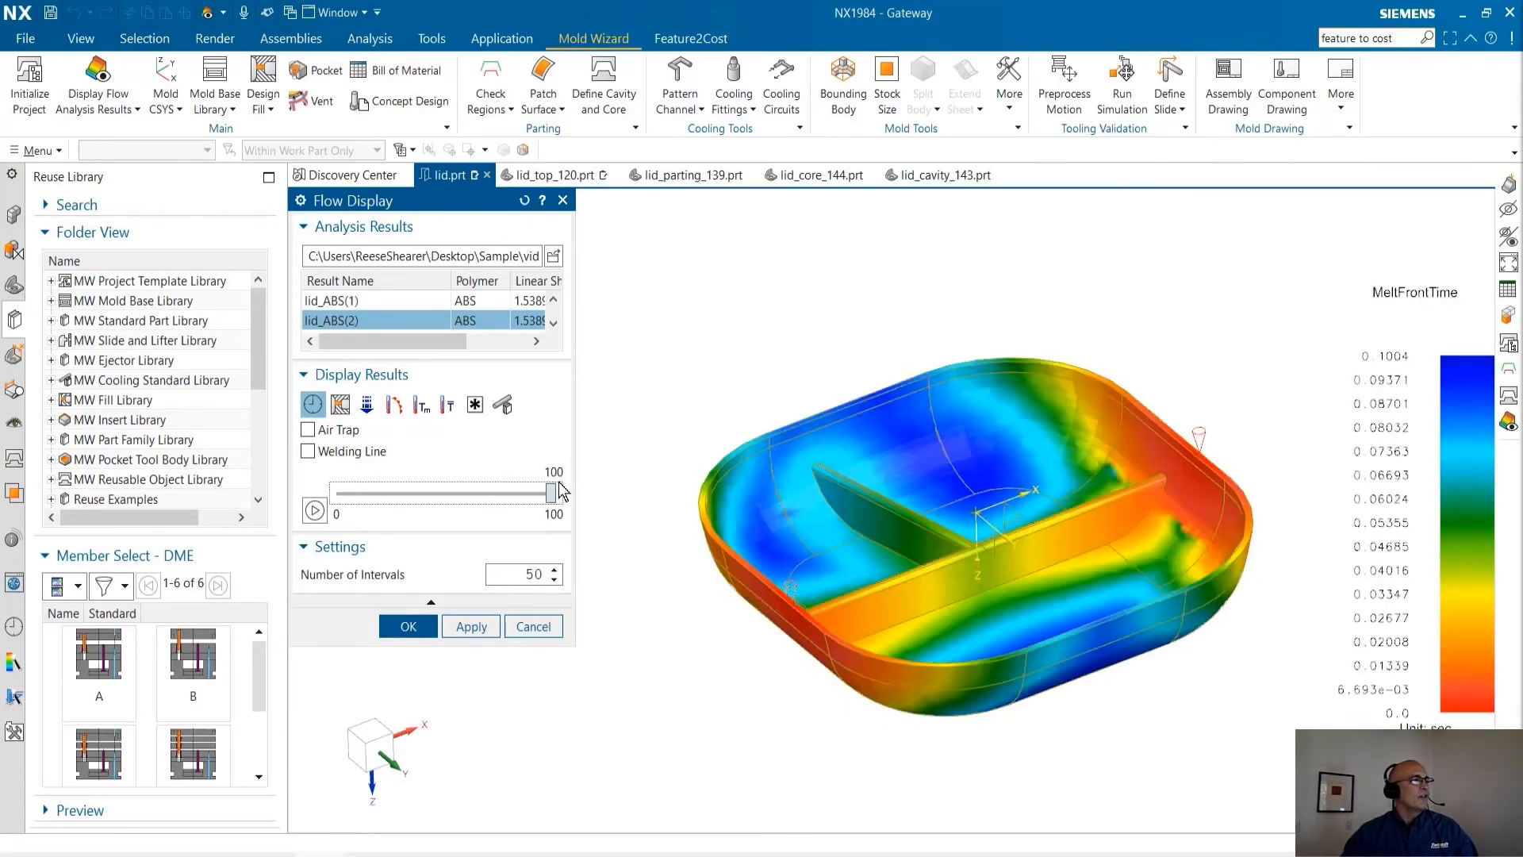
View the gate contribution and pressure drop results of the flow analysis, and close the flow display.
left_click(340, 405)
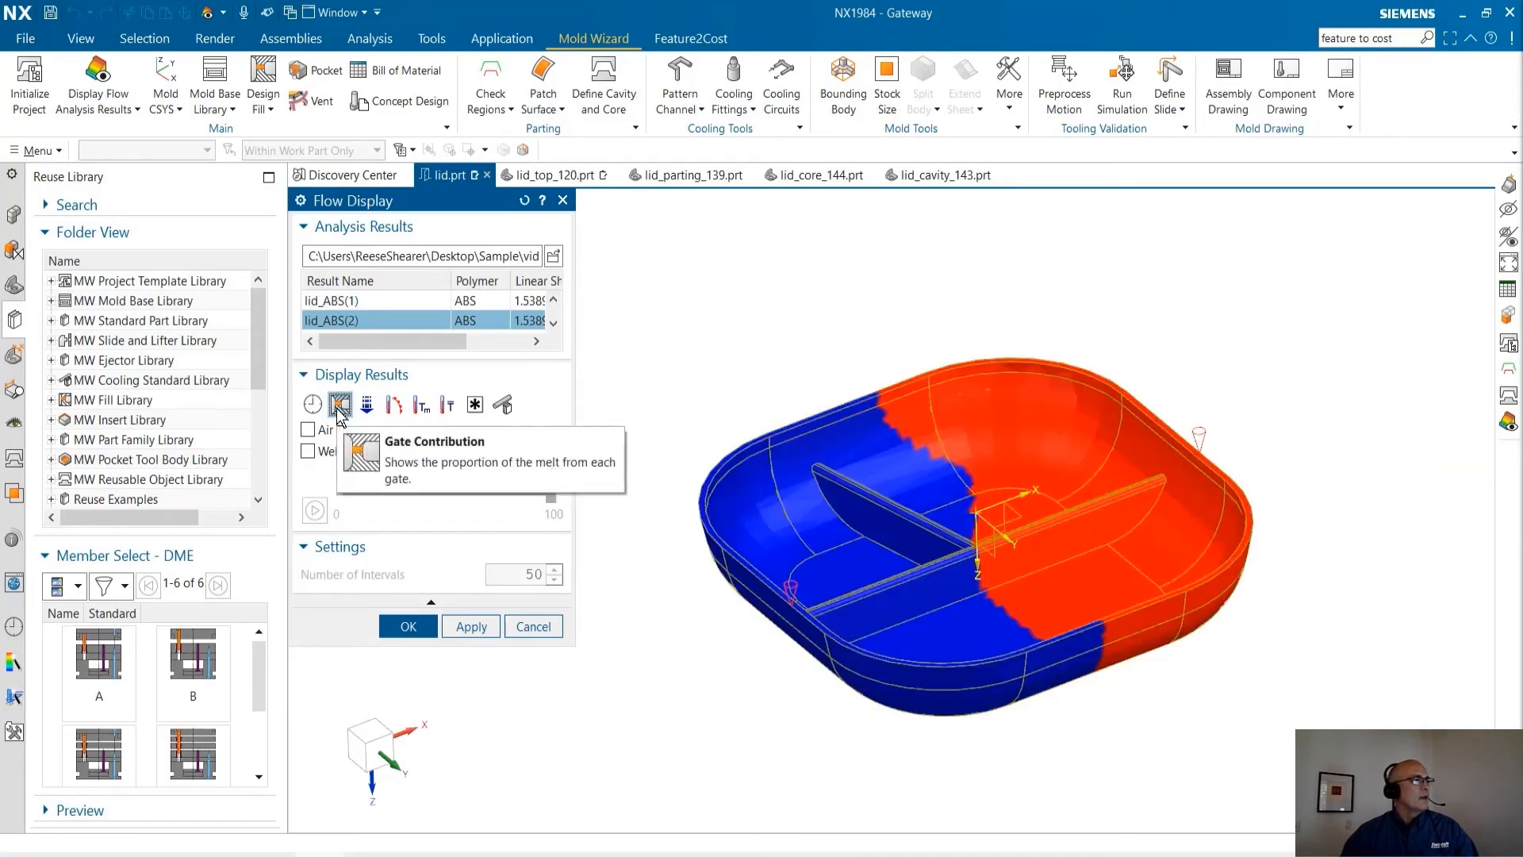
left_click(367, 406)
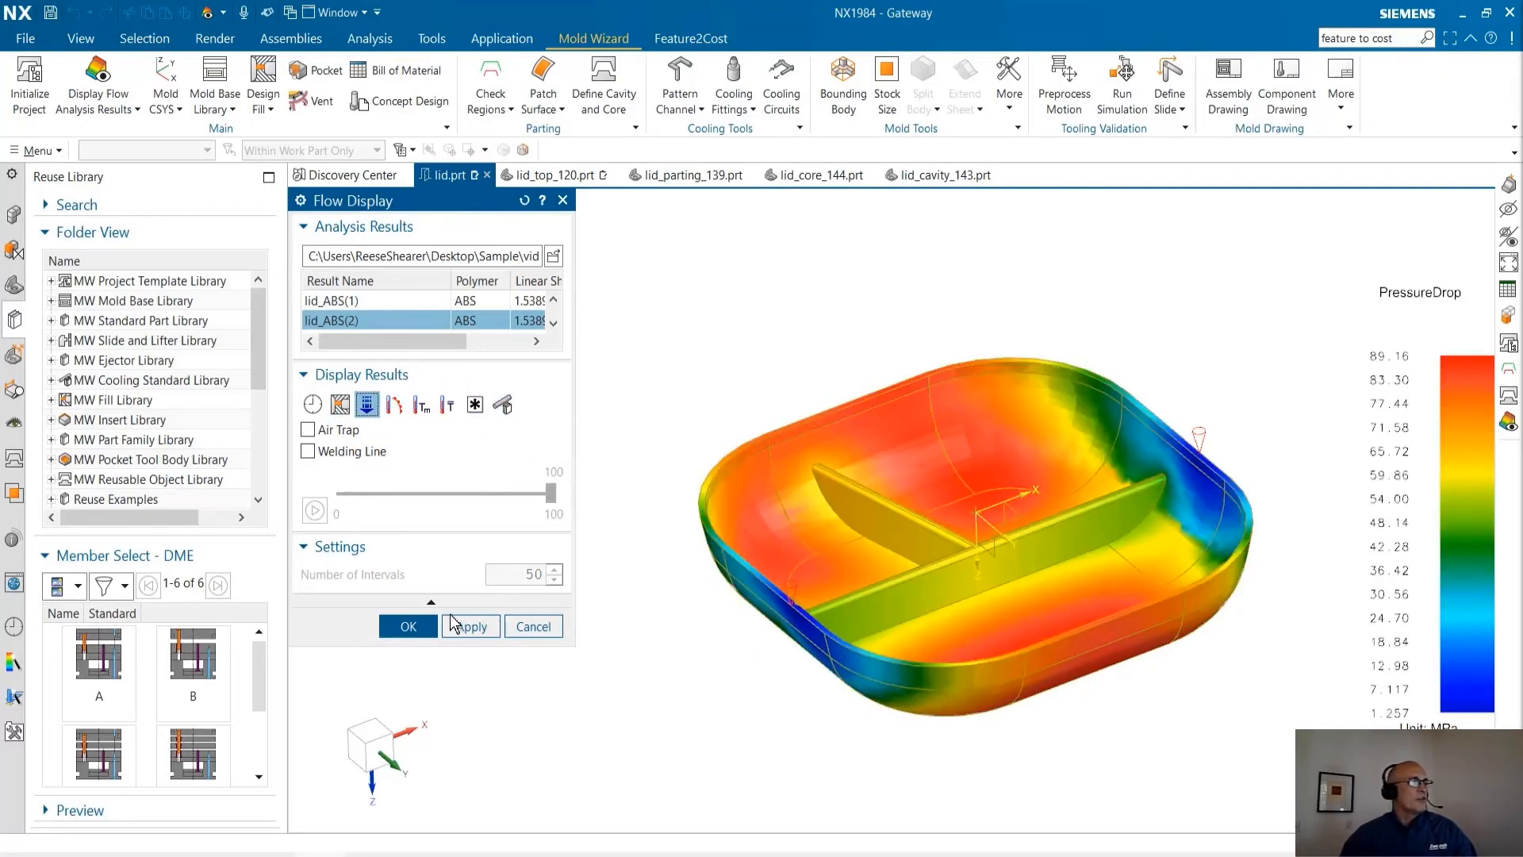
left_click(421, 619)
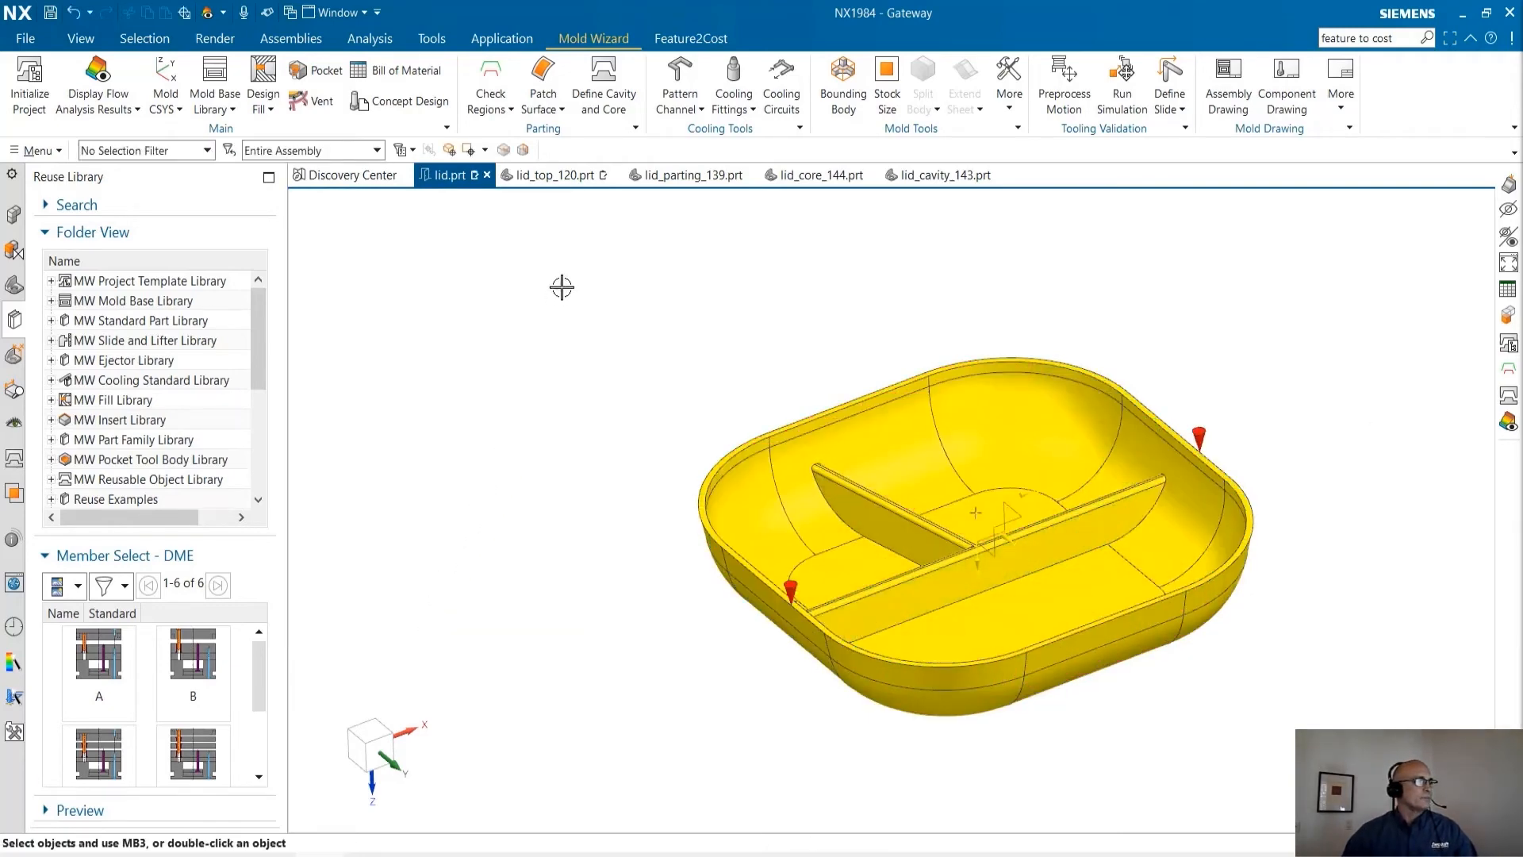
Add the two-plate Tooling Kinematic Model to the lid_top_120 mold assembly with a 3 in machine stroke and a 2.25 in ejection distance.
left_click(555, 176)
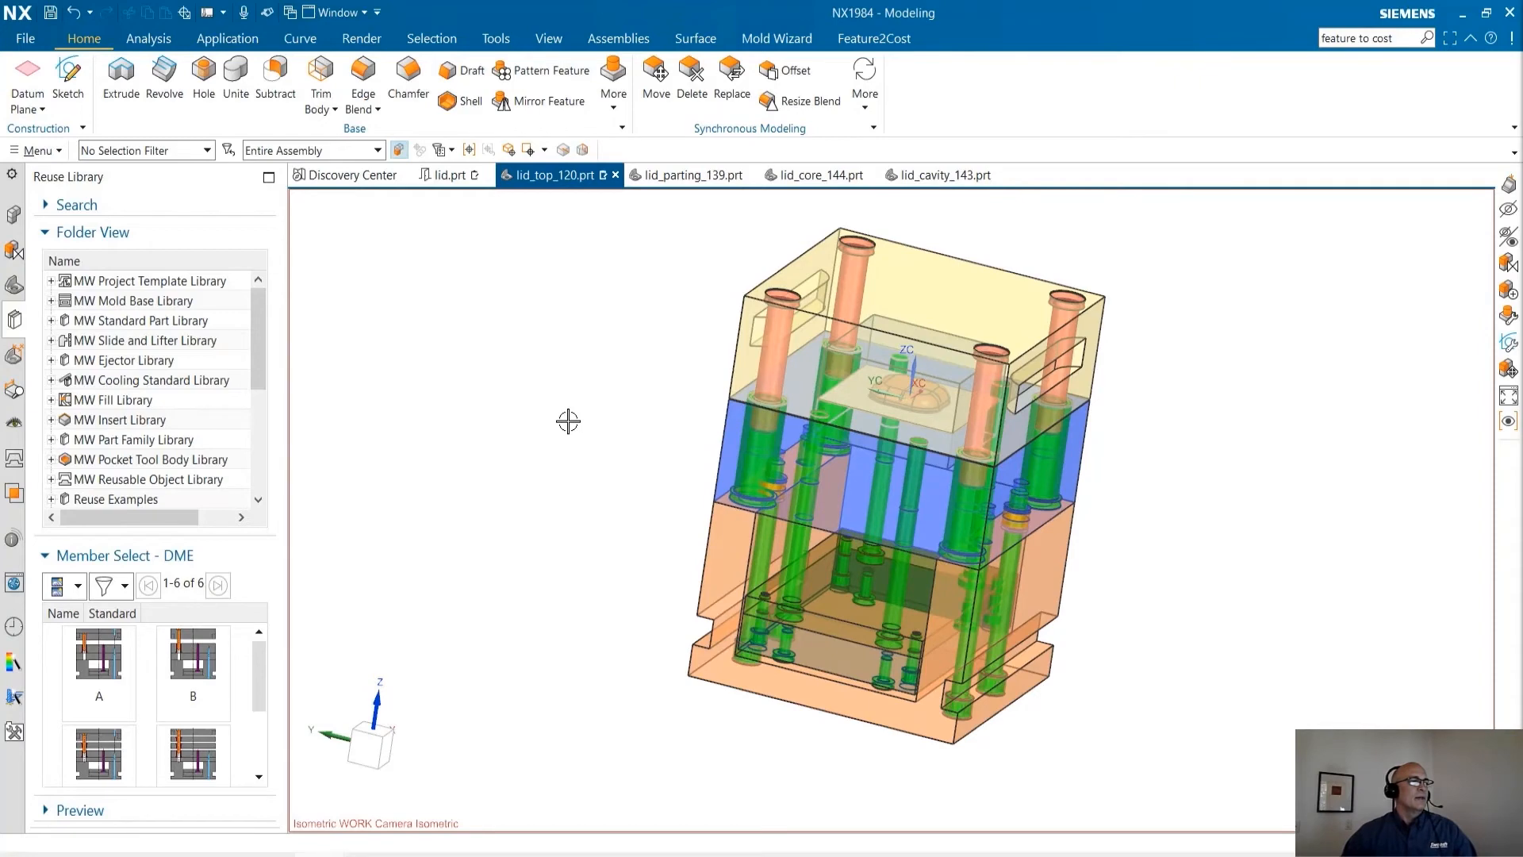
left_click(766, 41)
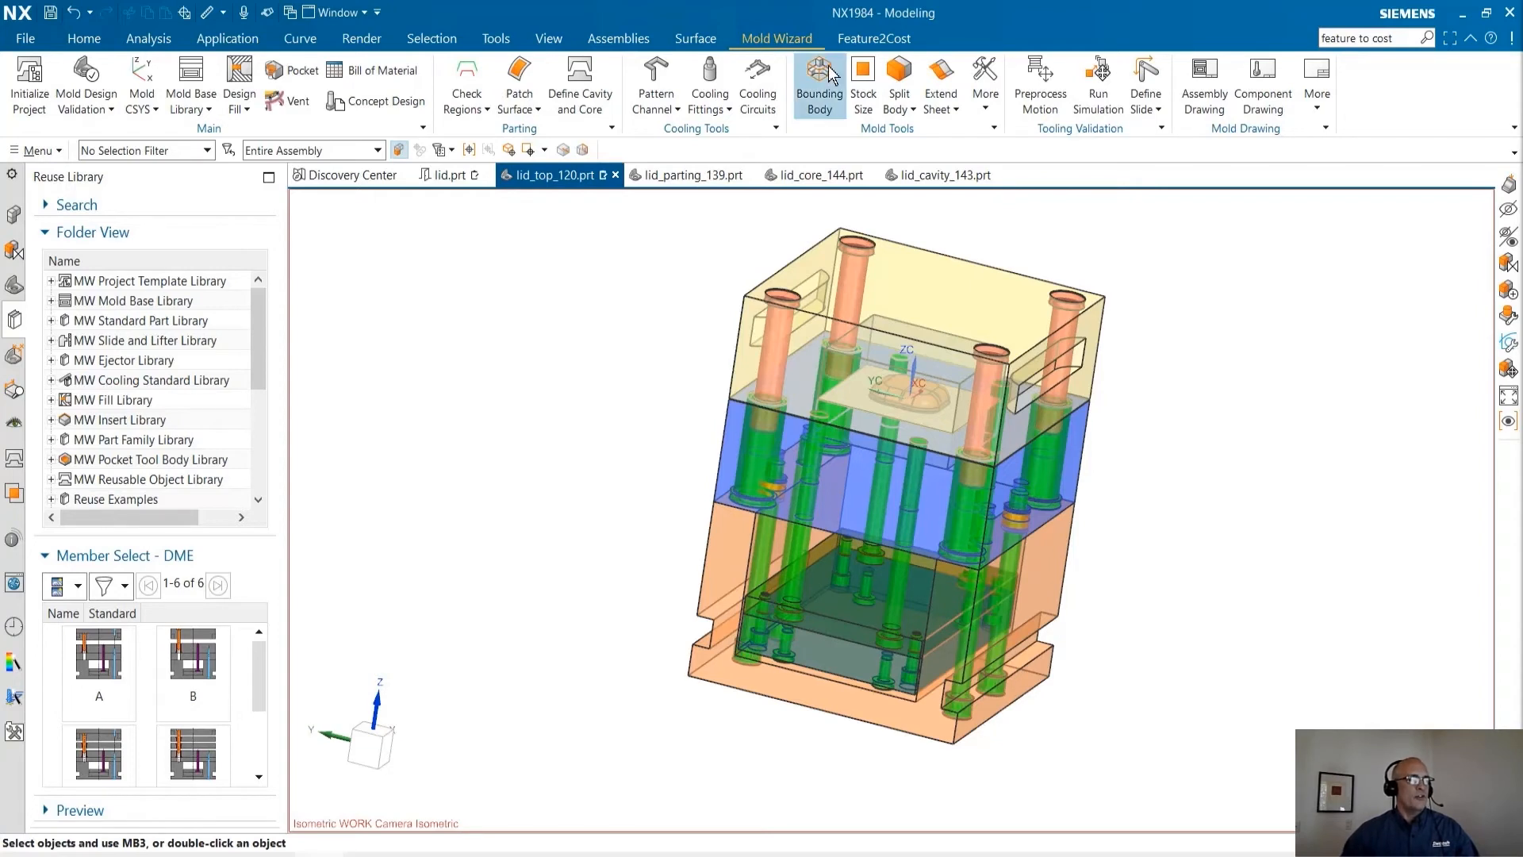
left_click(1035, 80)
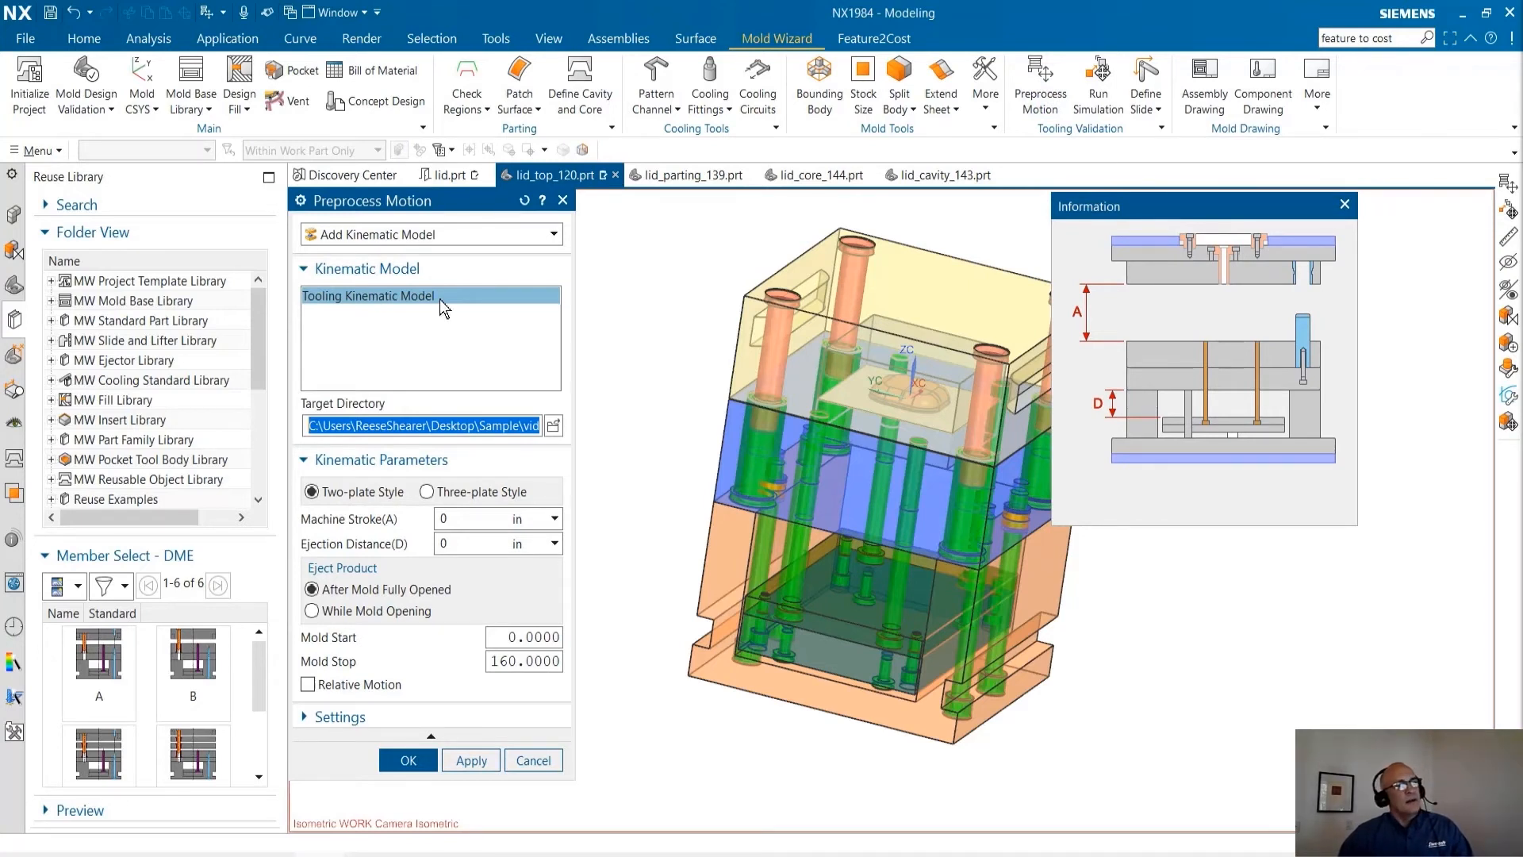
left_click(456, 235)
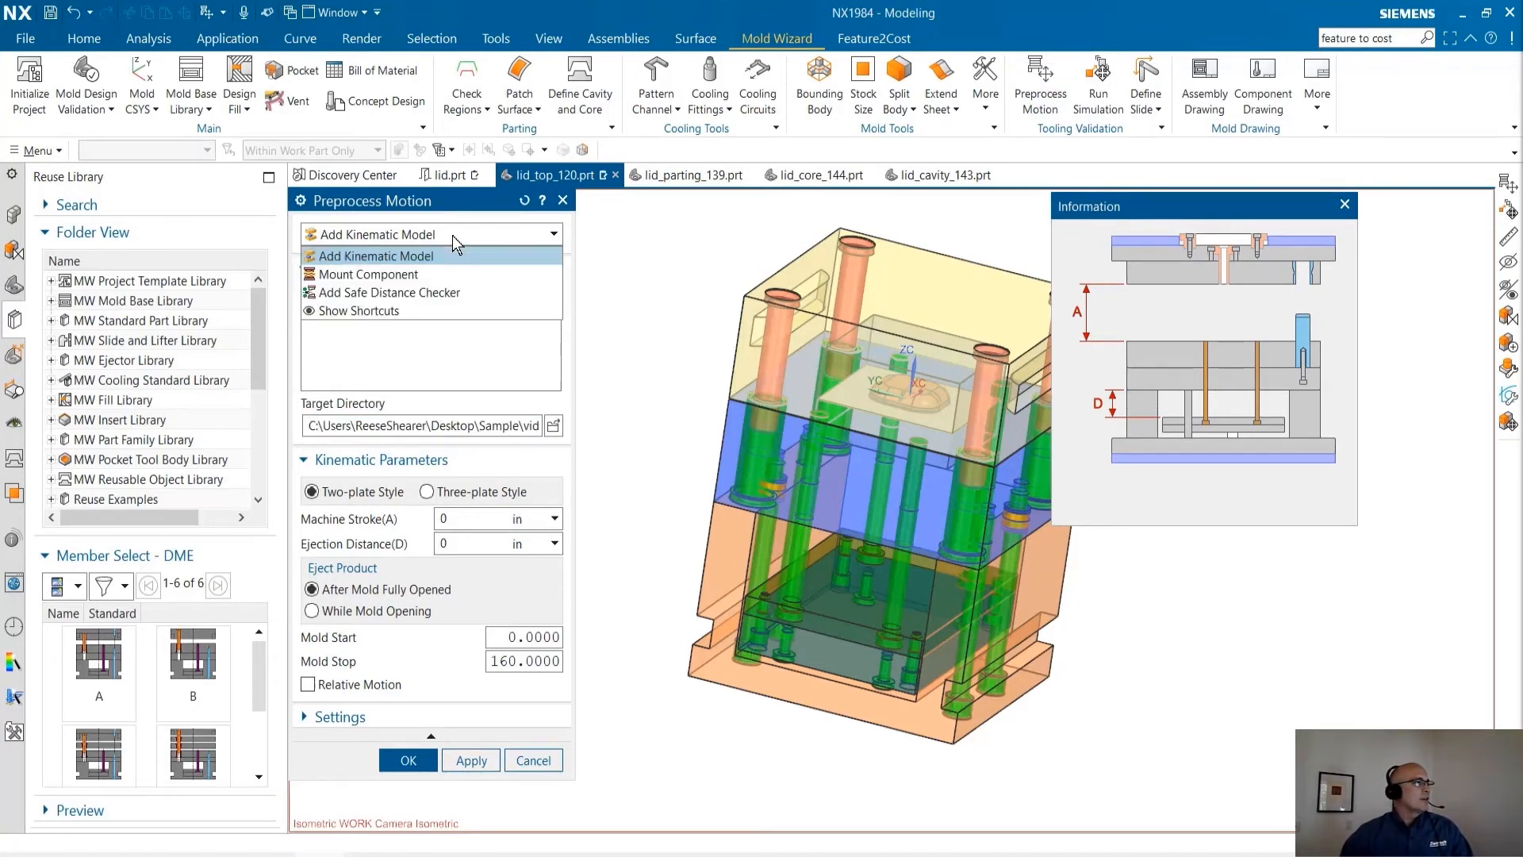
left_click(446, 276)
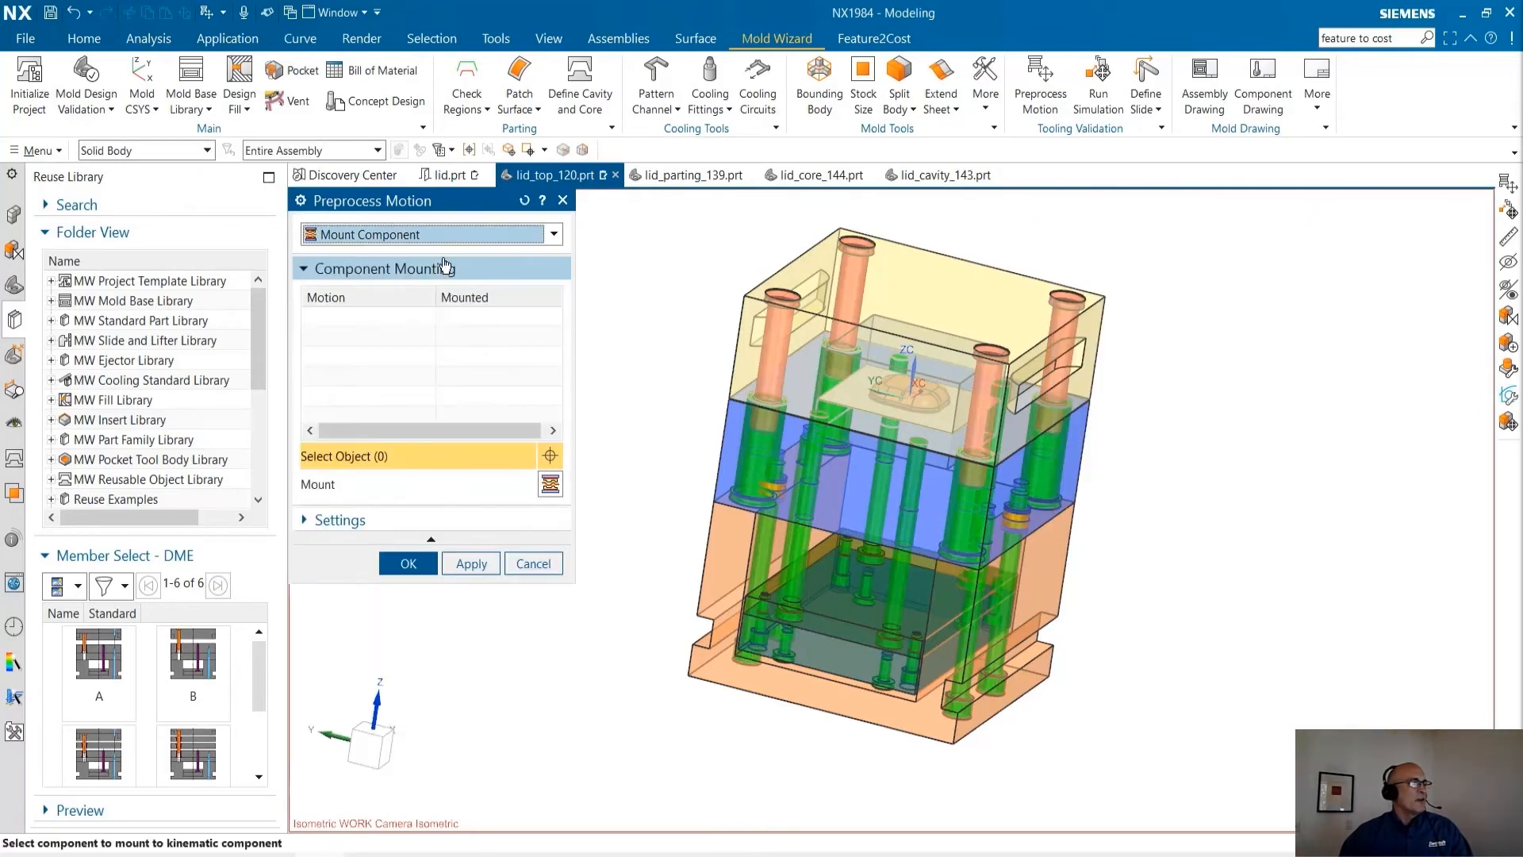
left_click(468, 234)
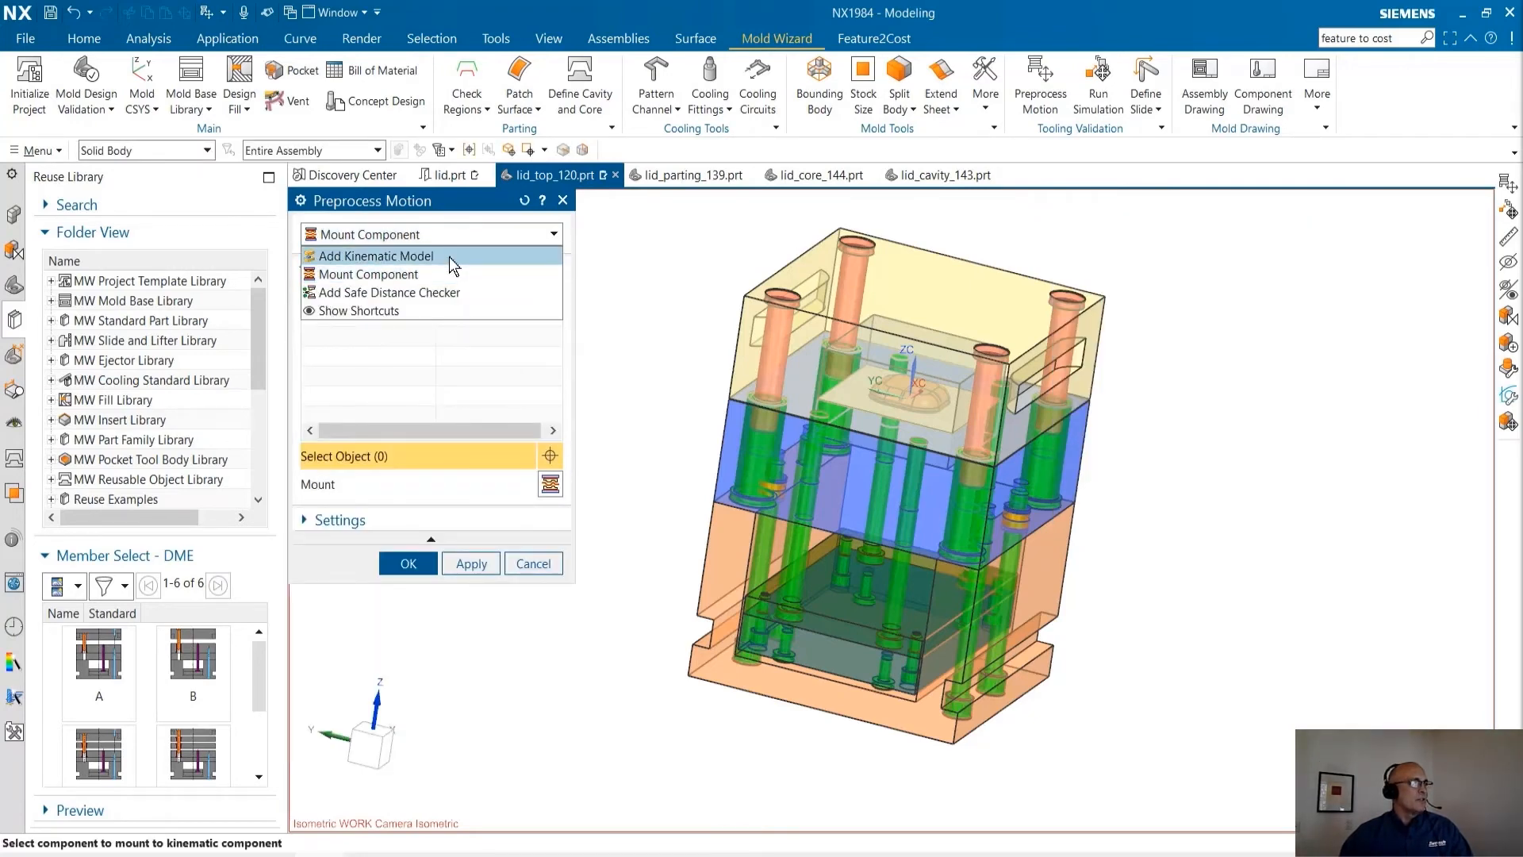
left_click(449, 256)
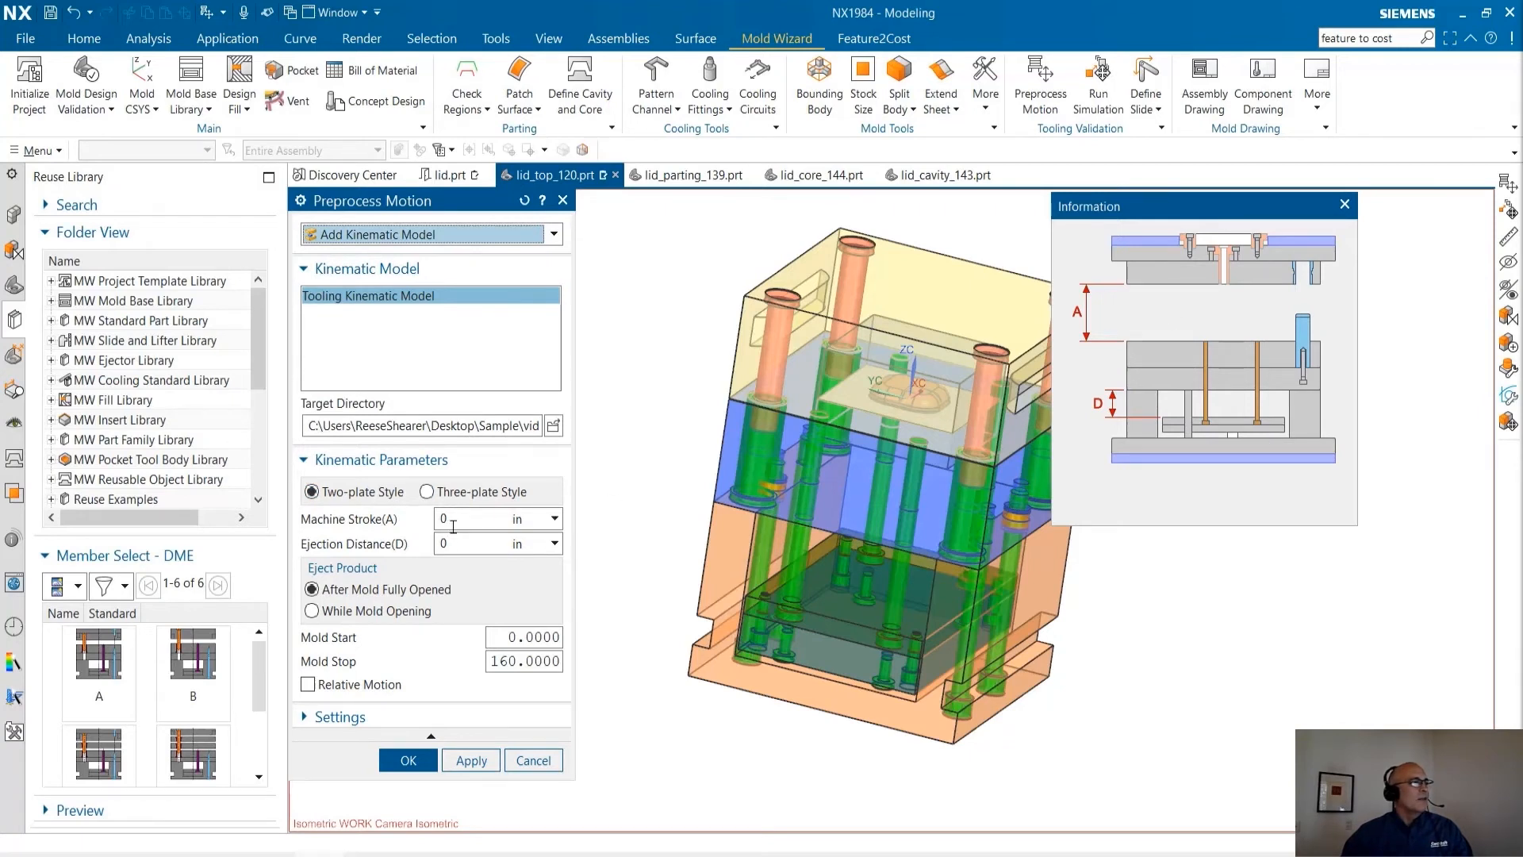
left_click(453, 520)
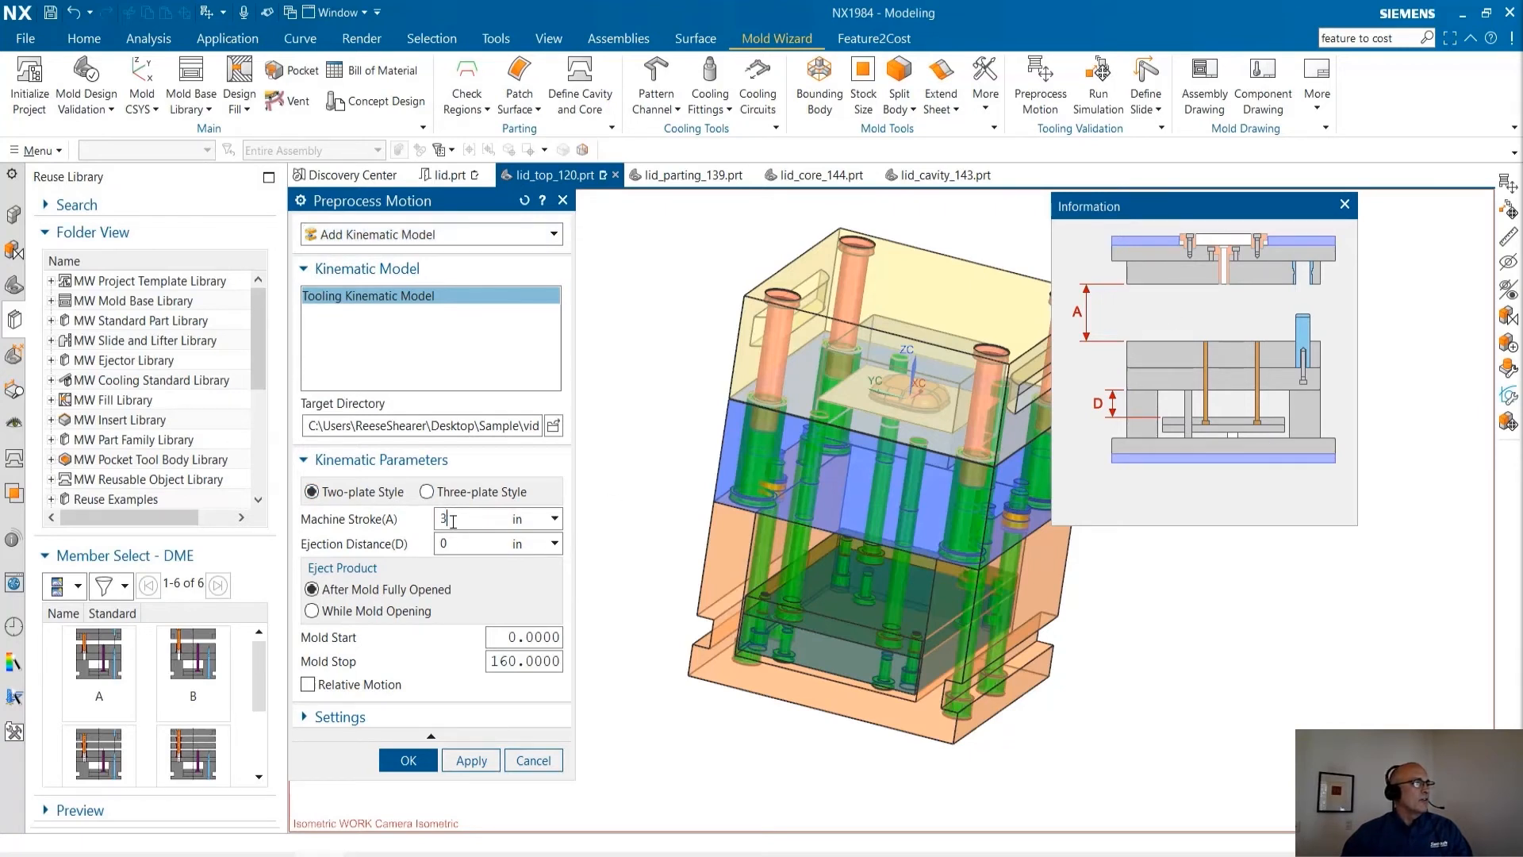
type("3")
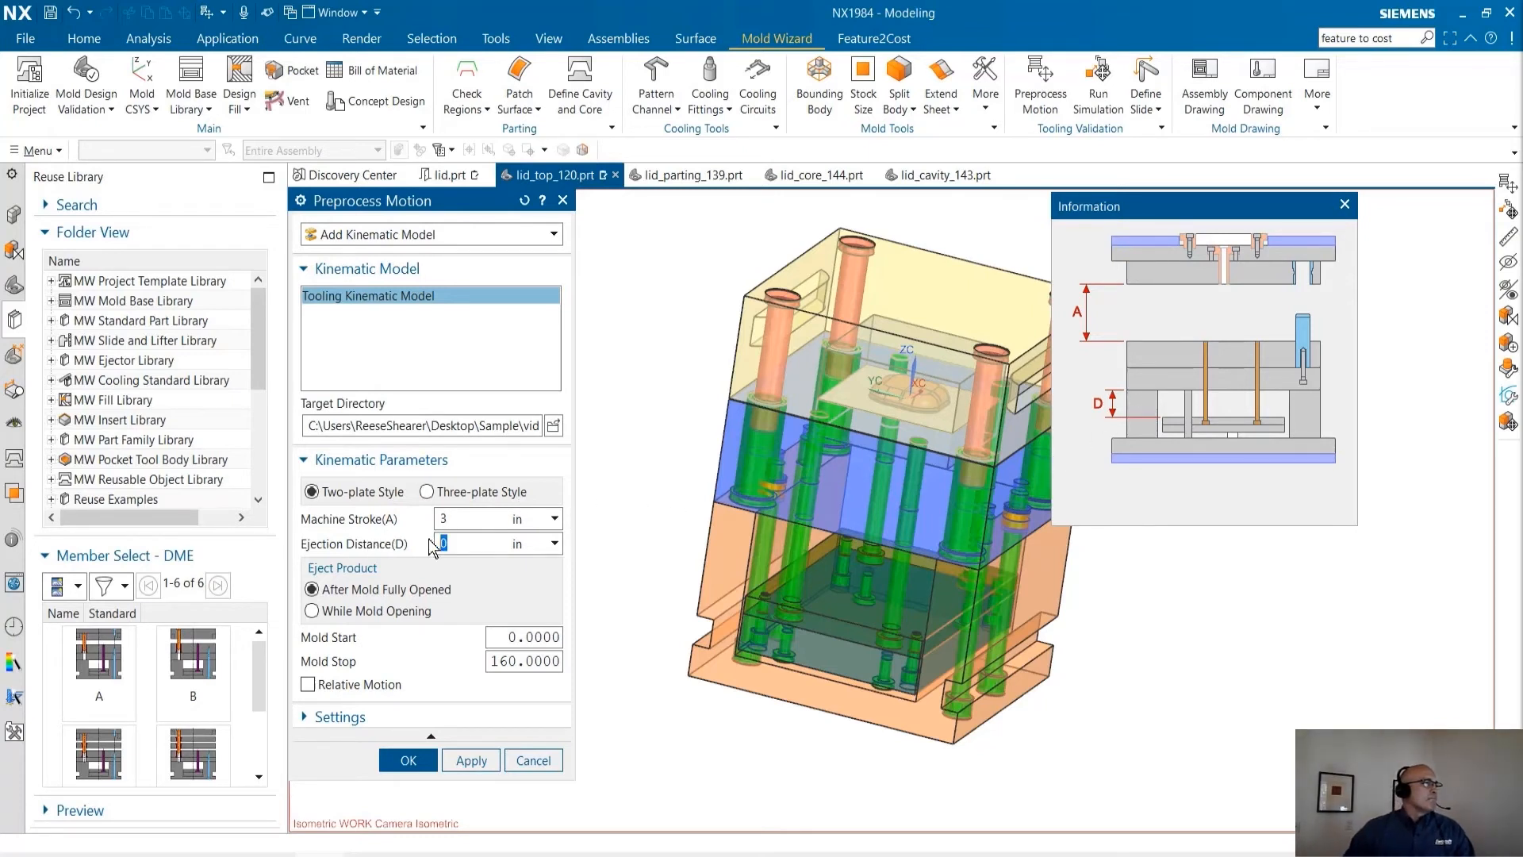
type("2.25")
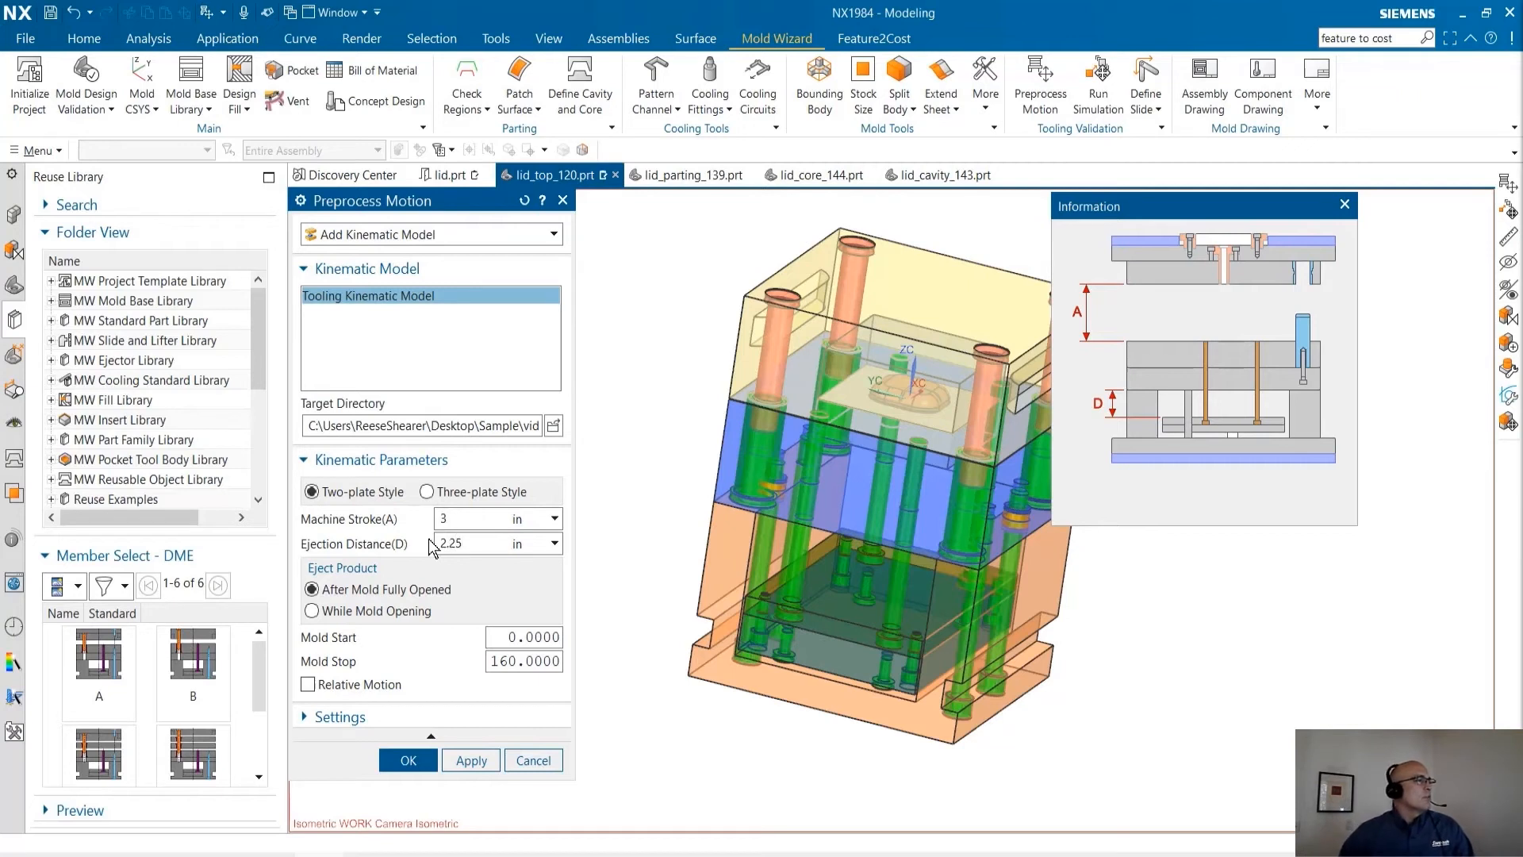
key("Return")
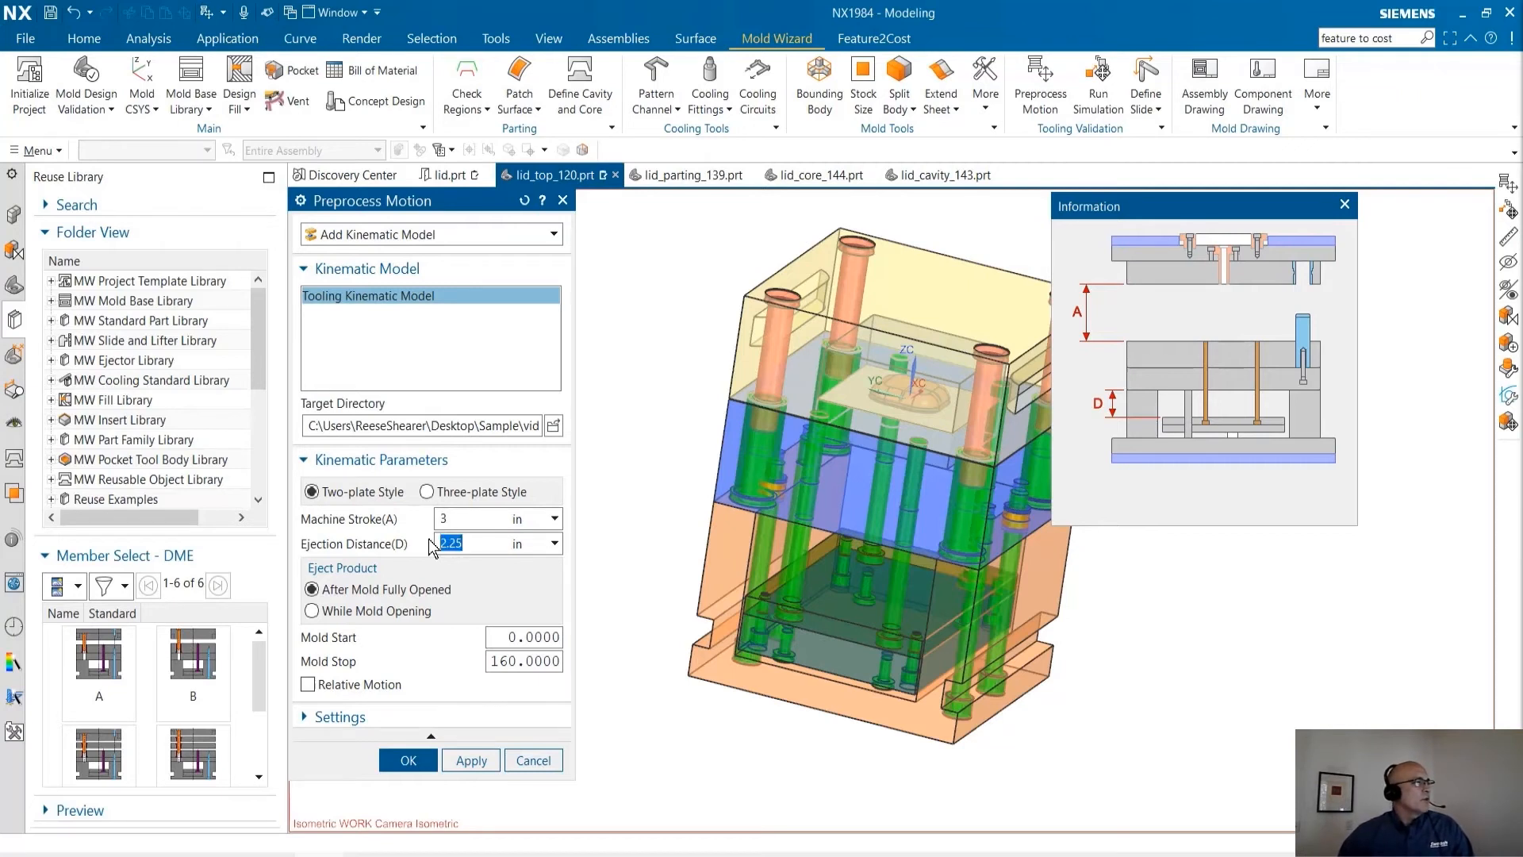
left_click(471, 762)
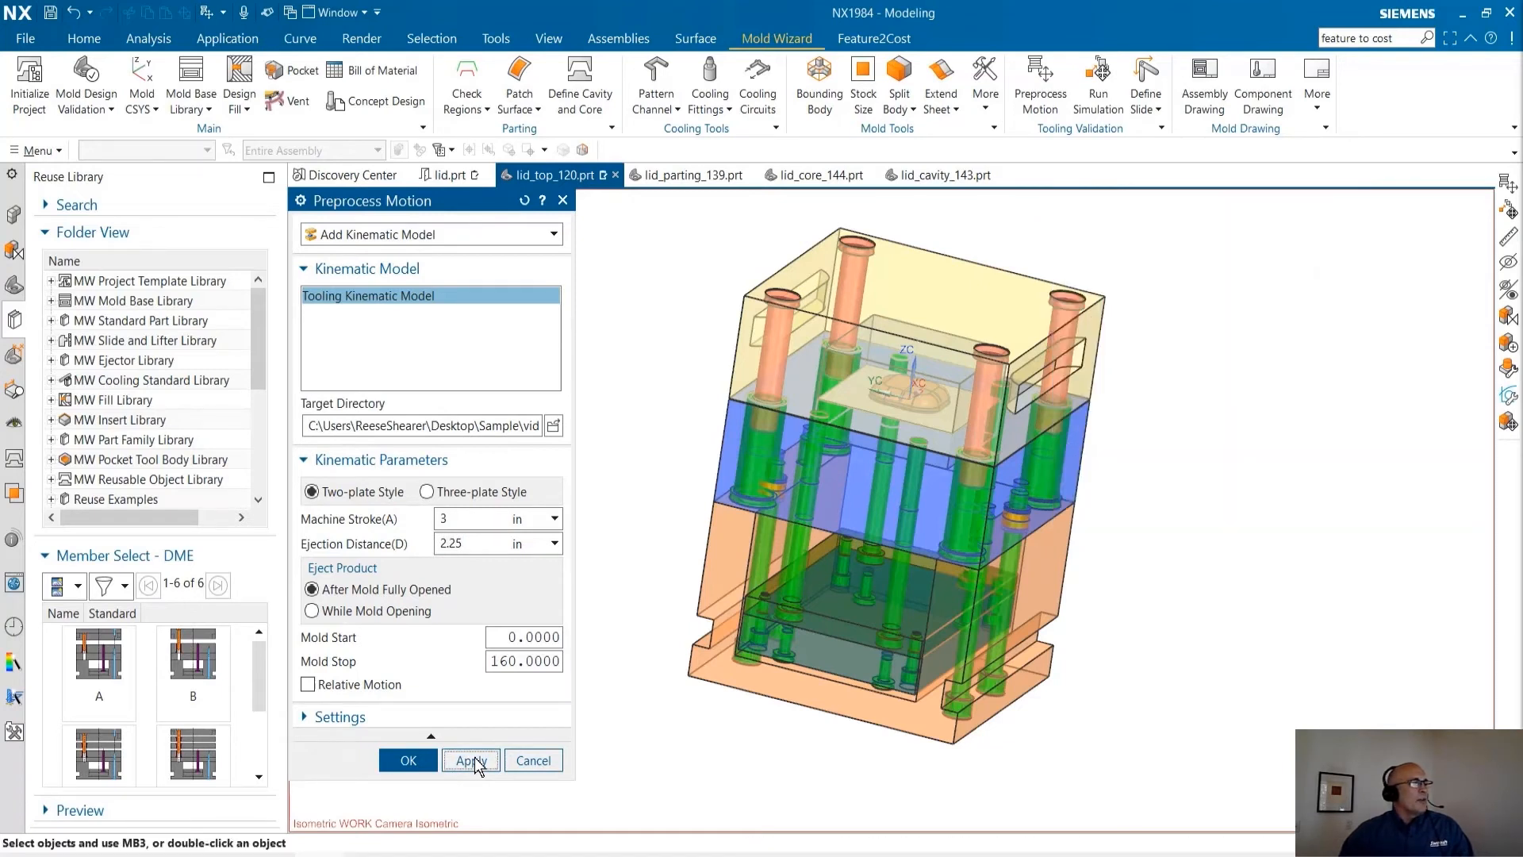
Check which components are mounted to the MOVE, FIX, EJECTION and INJECTION motions, and accept the component mounting.
left_click(520, 234)
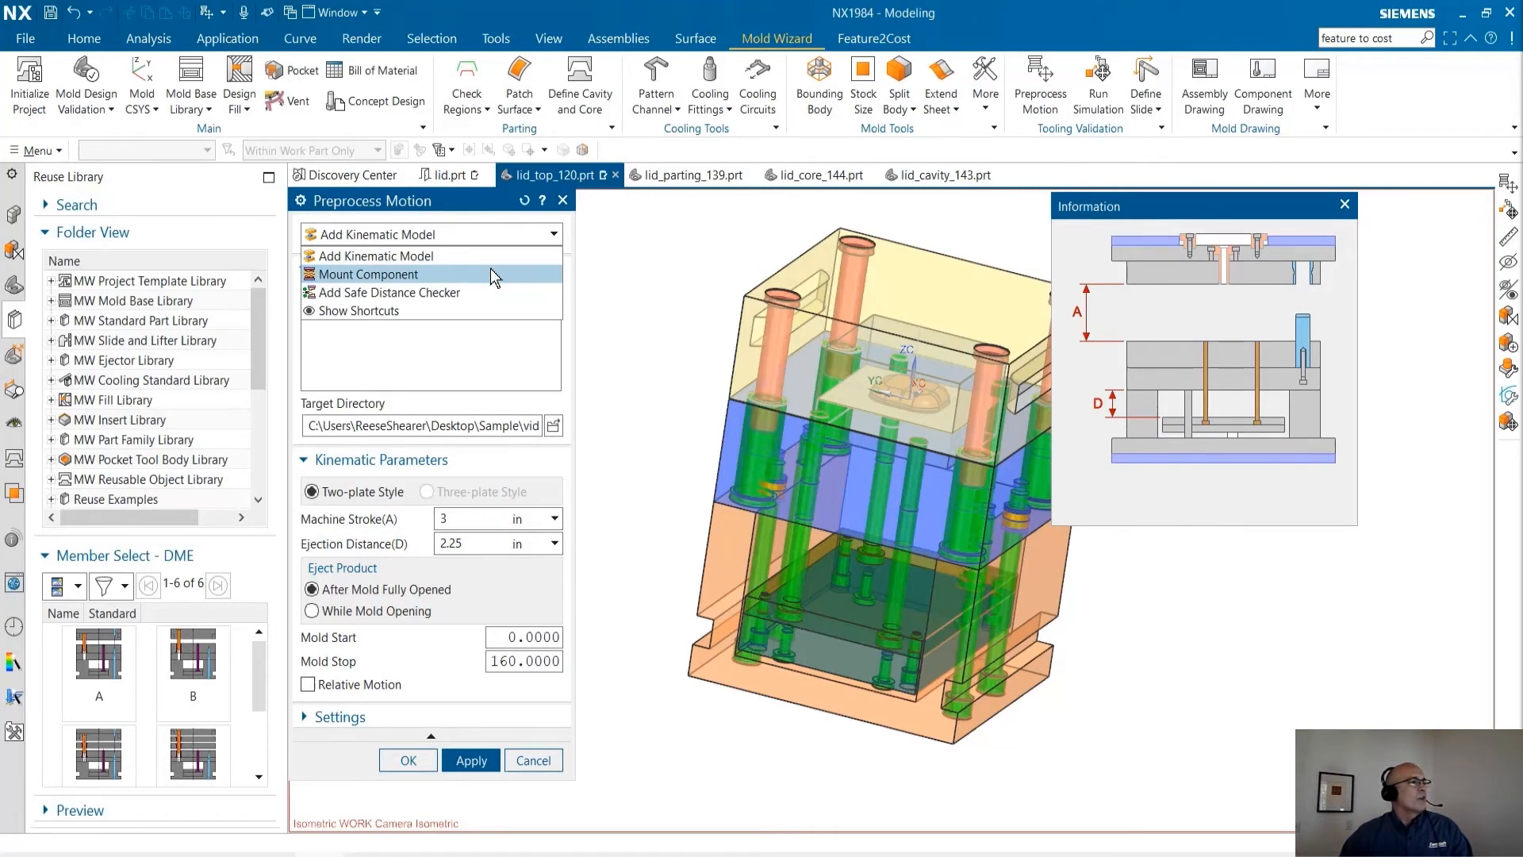
left_click(493, 275)
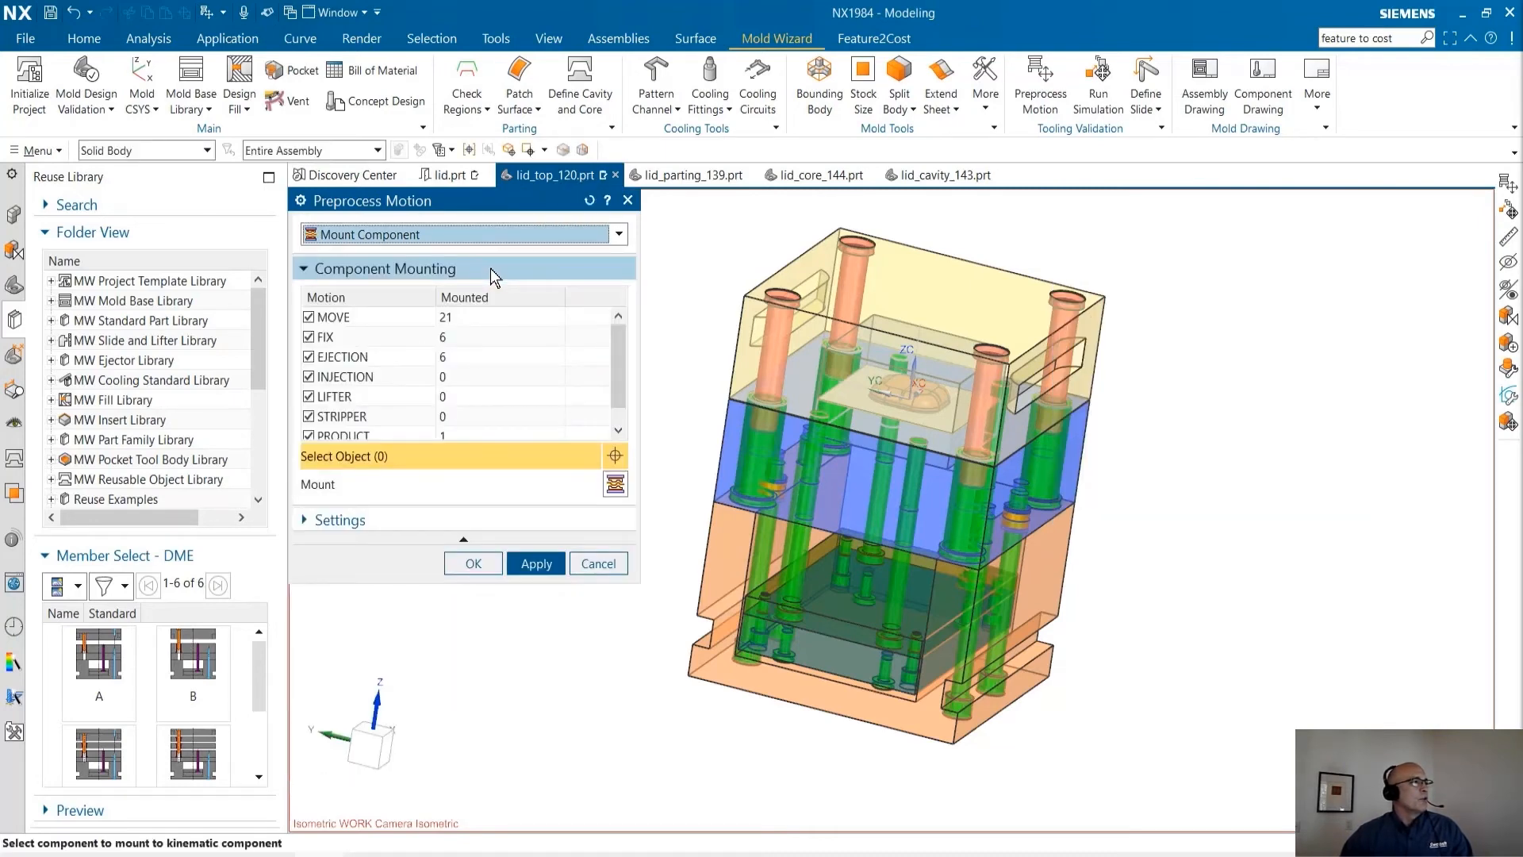
left_click(354, 520)
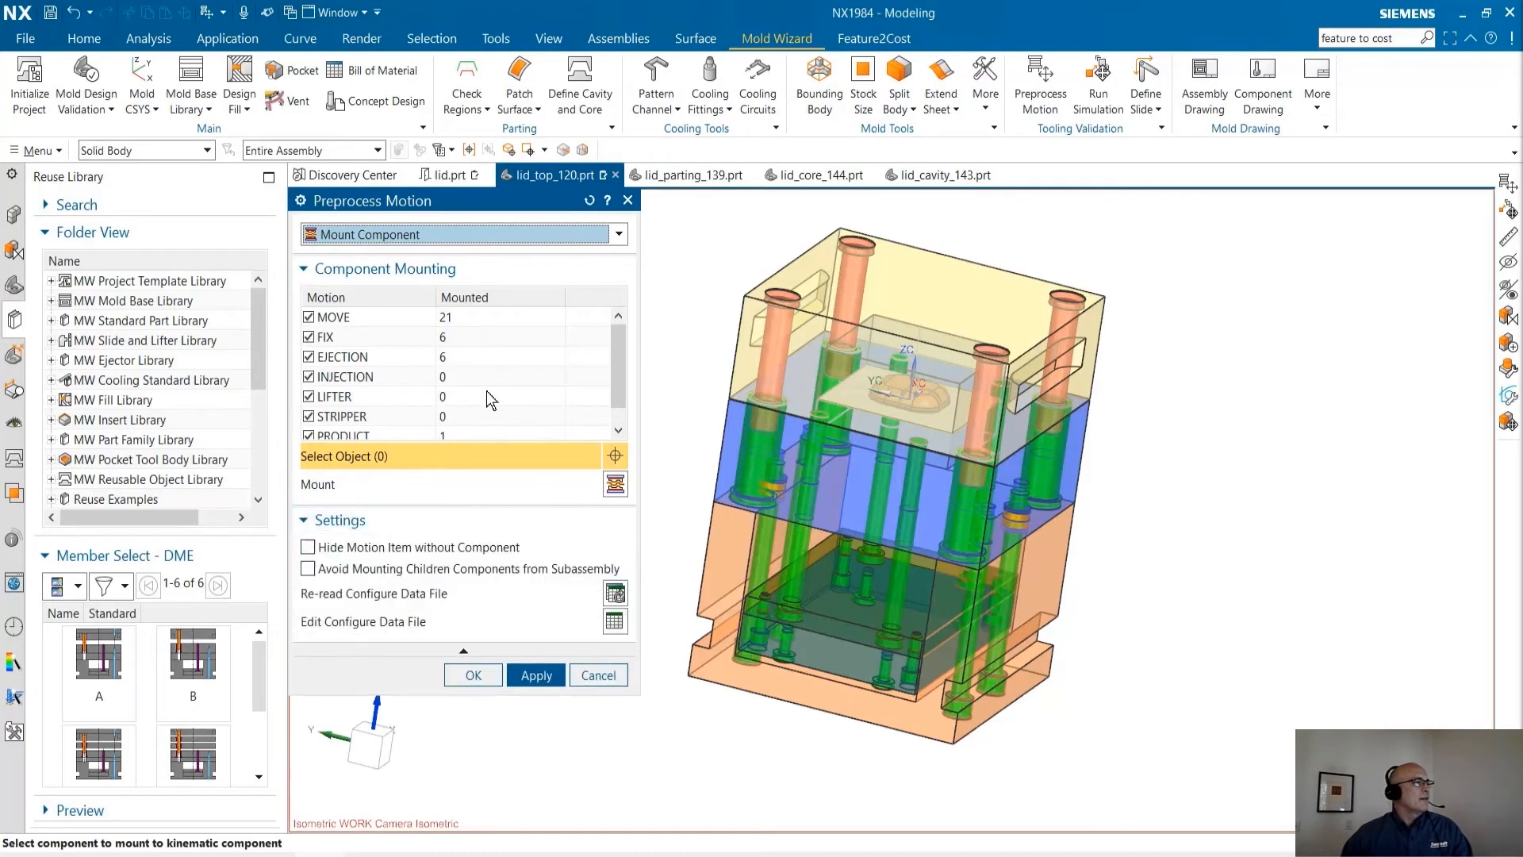
left_click(410, 320)
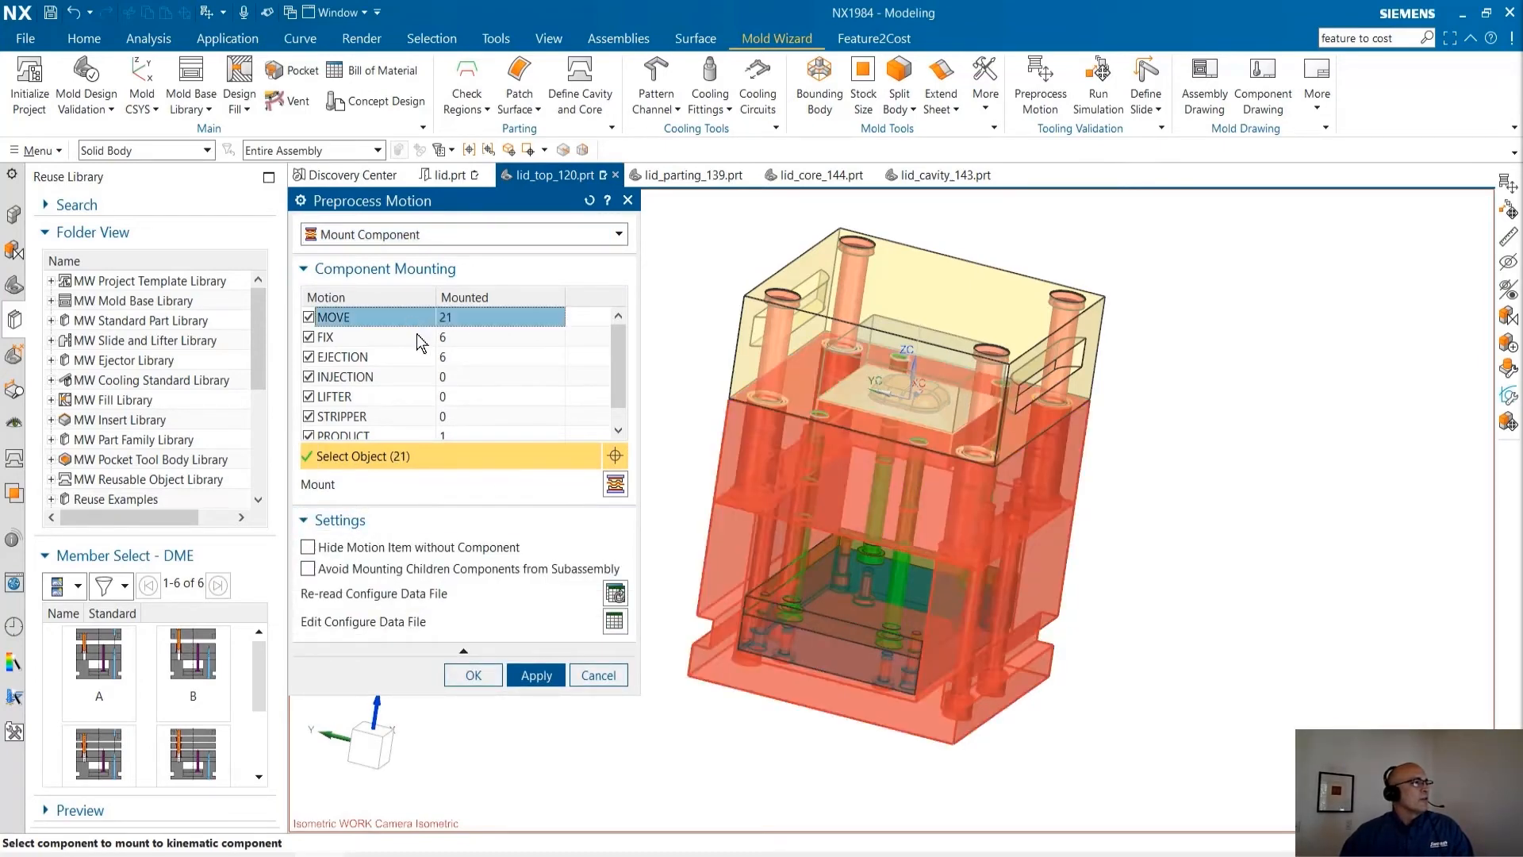
left_click(412, 336)
left_click(411, 355)
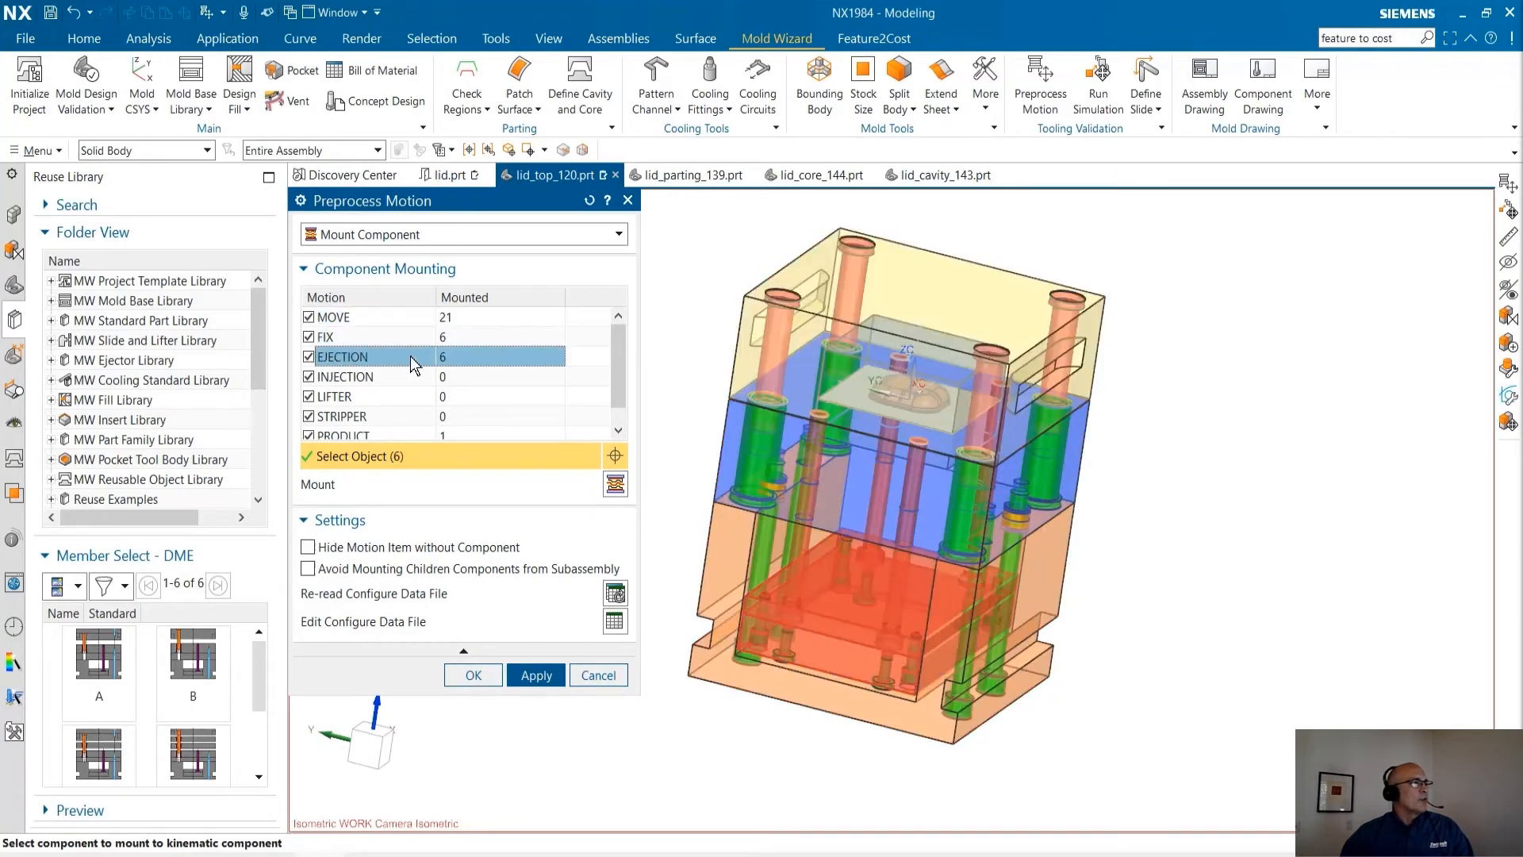
left_click(403, 376)
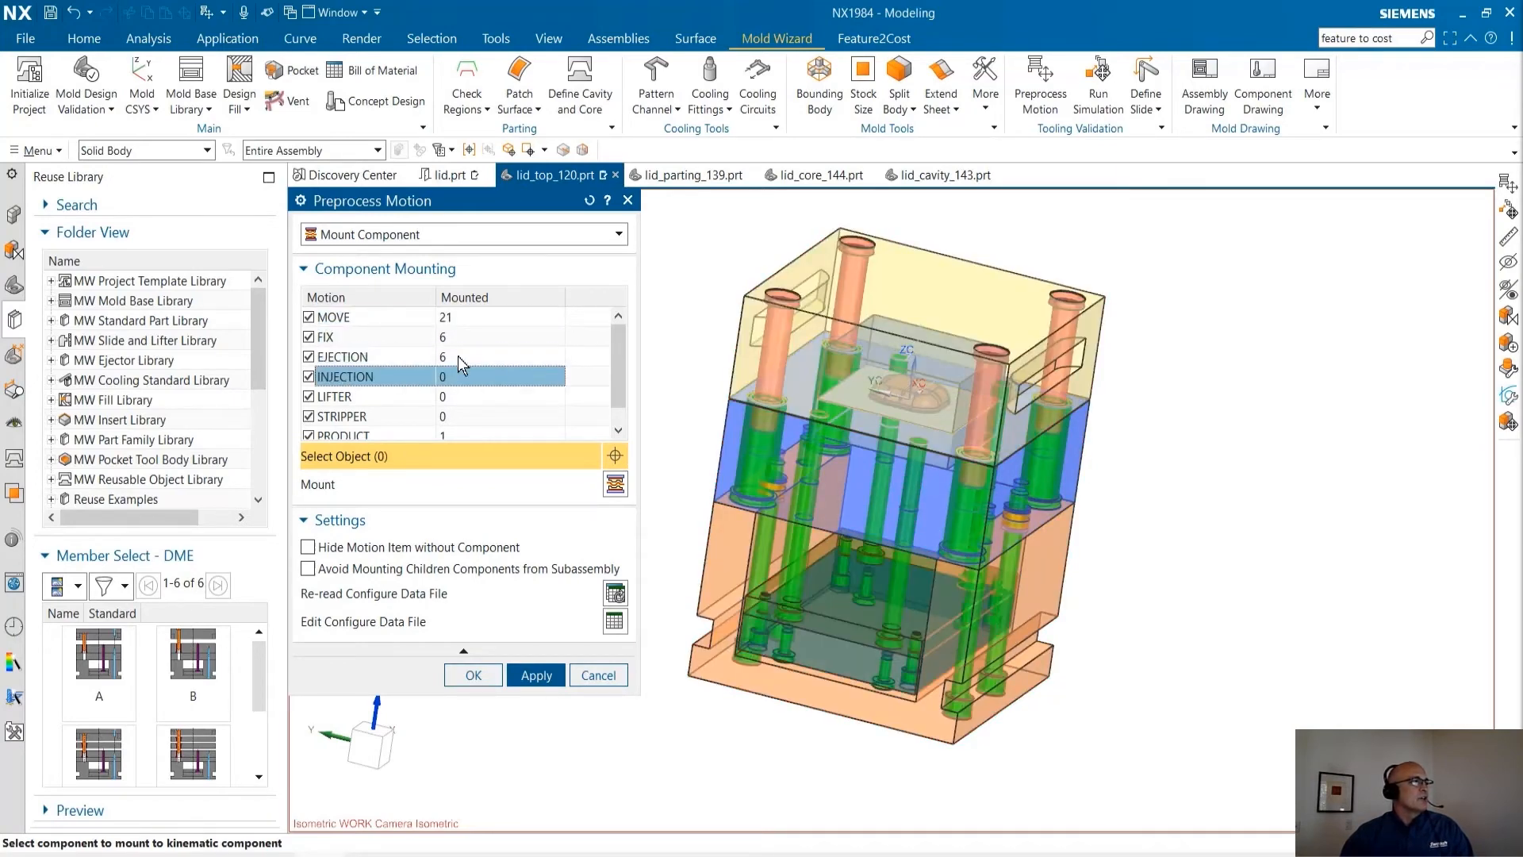
left_click(484, 676)
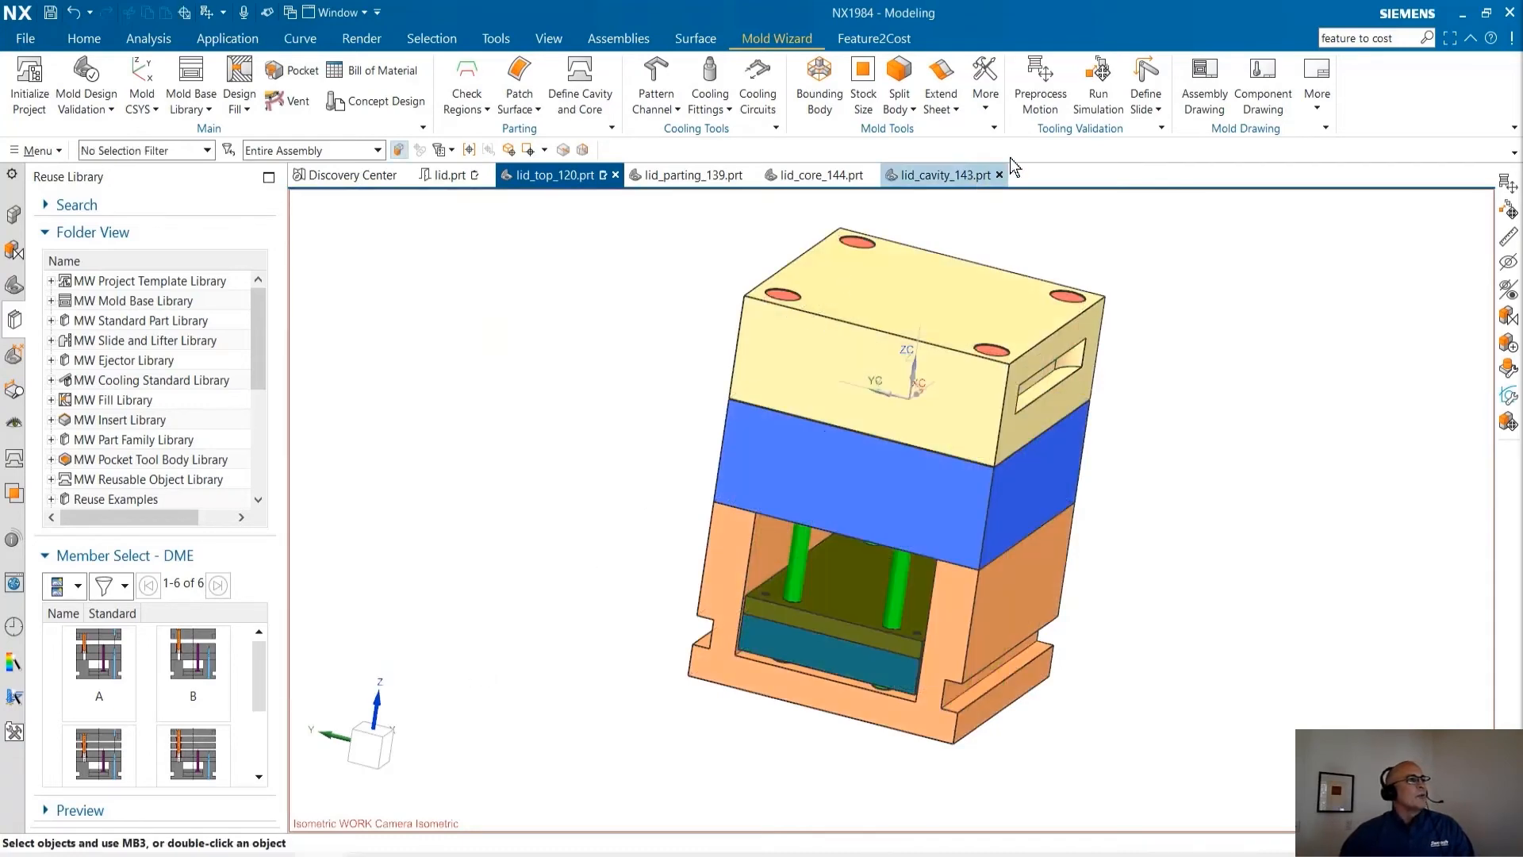
Run the mold motion simulation, scrub the cycle to about 99.6° and back to 0°, play it forward, and close the simulation.
left_click(1095, 79)
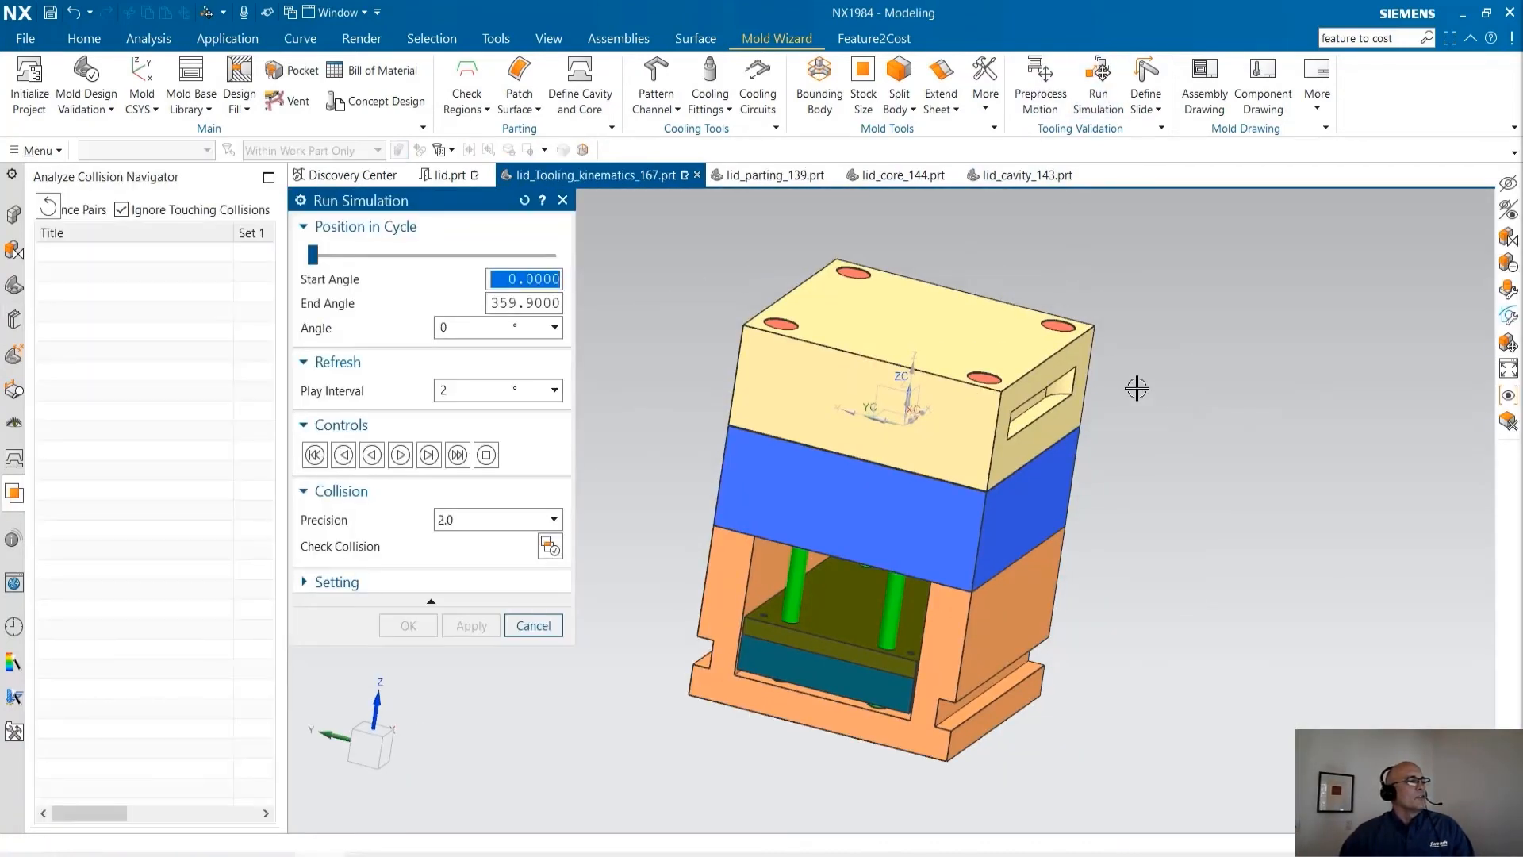
middle_click_drag(684, 483, 574, 446)
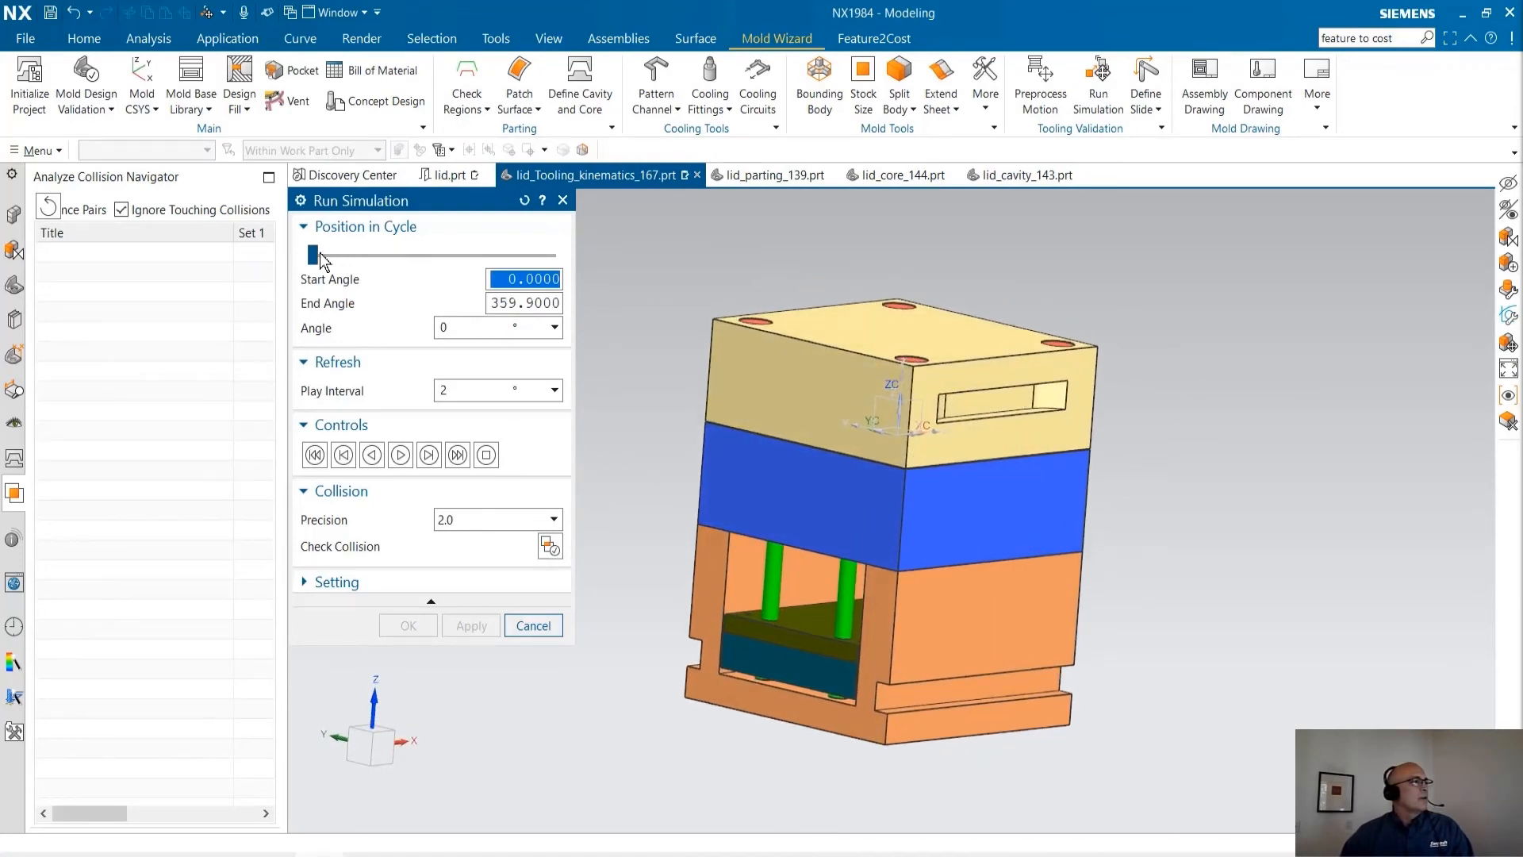
left_click_drag(313, 255, 384, 264)
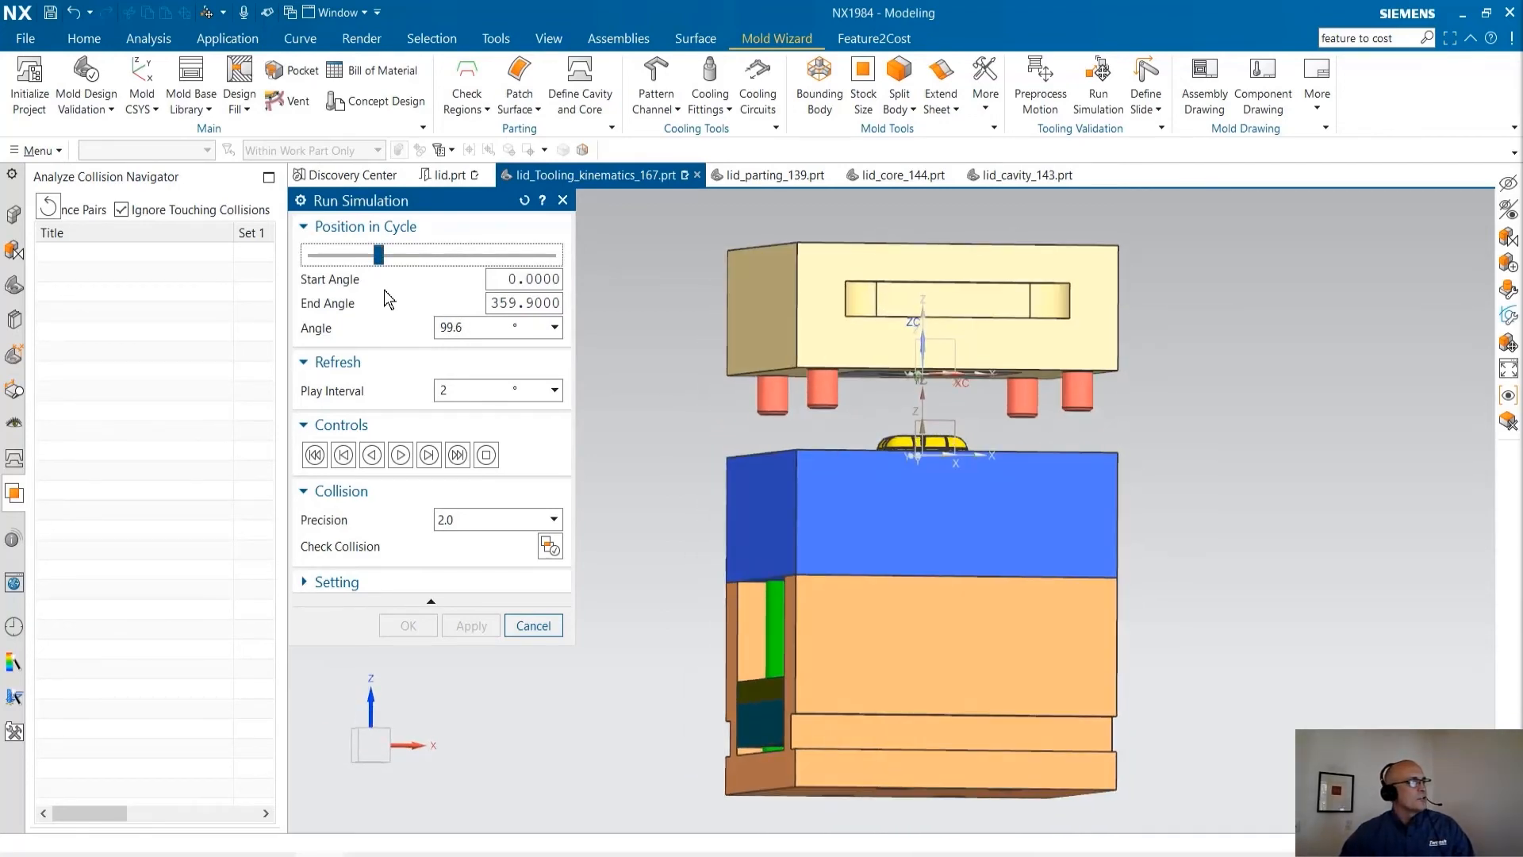
key("F8")
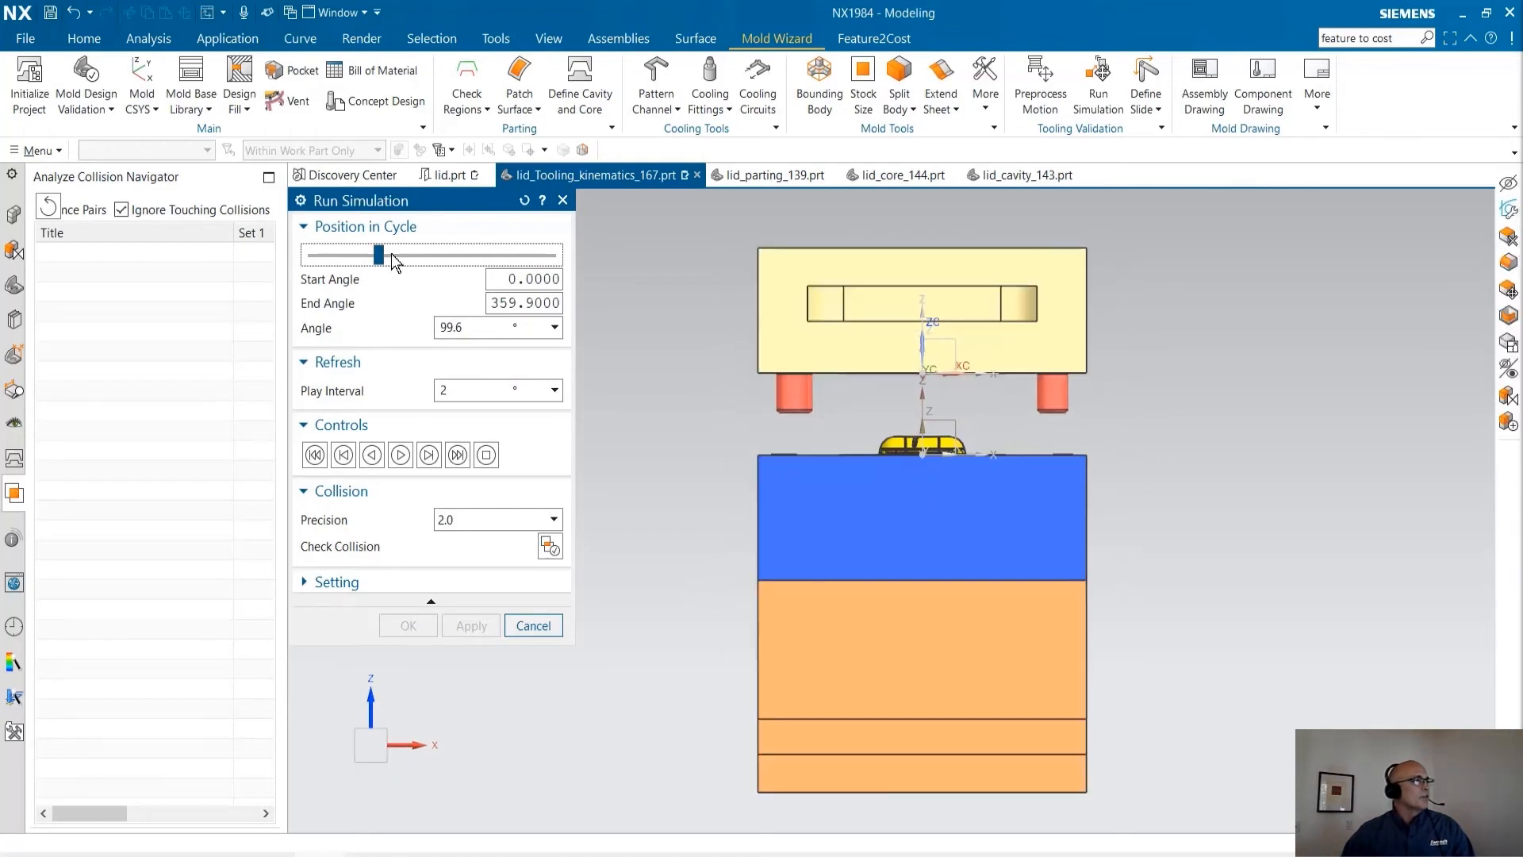
left_click_drag(384, 263, 311, 262)
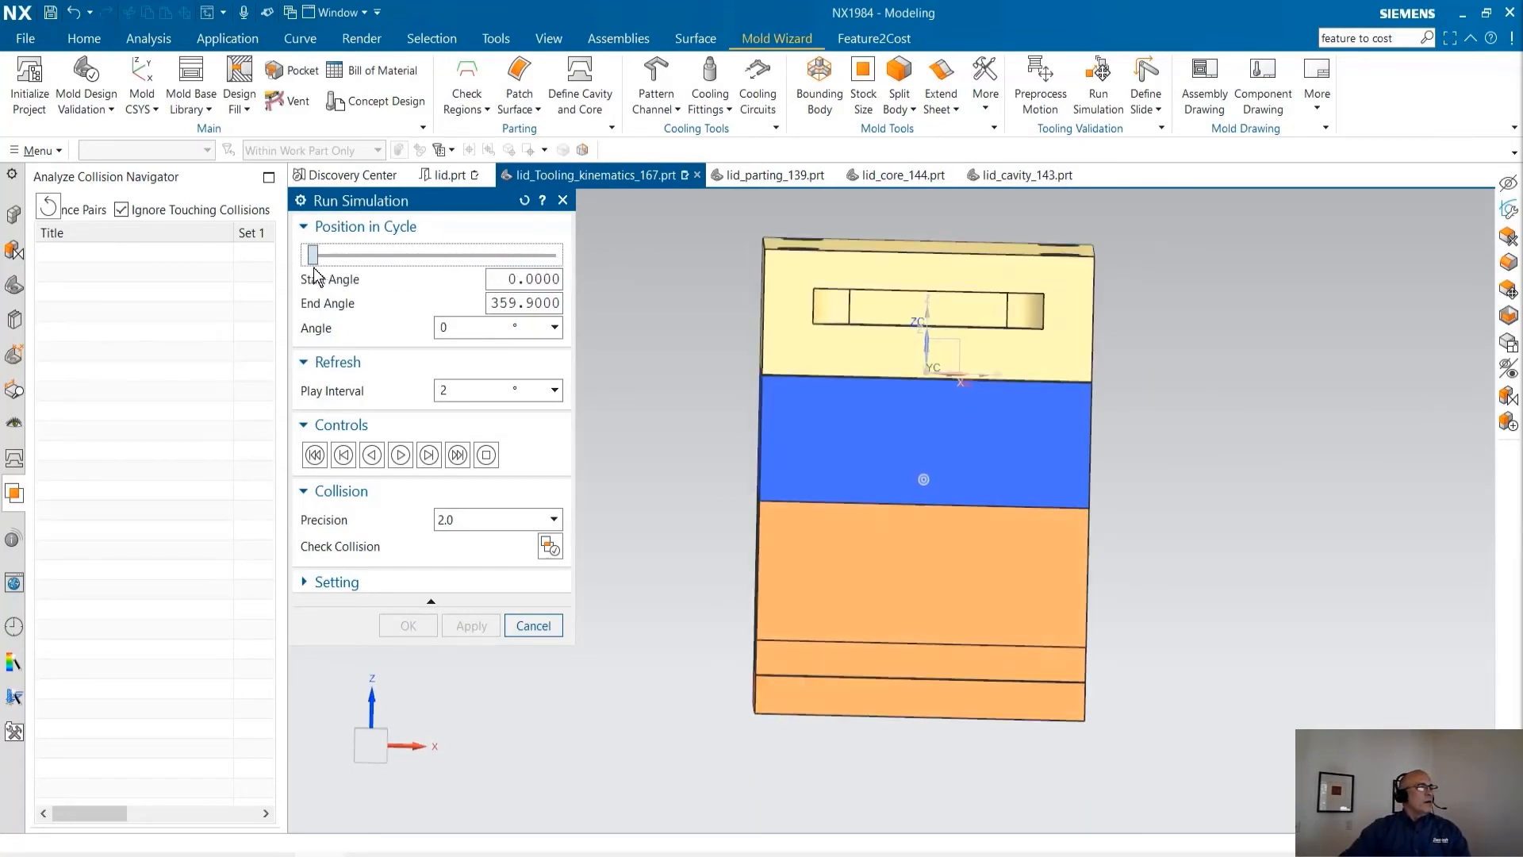
left_click(400, 457)
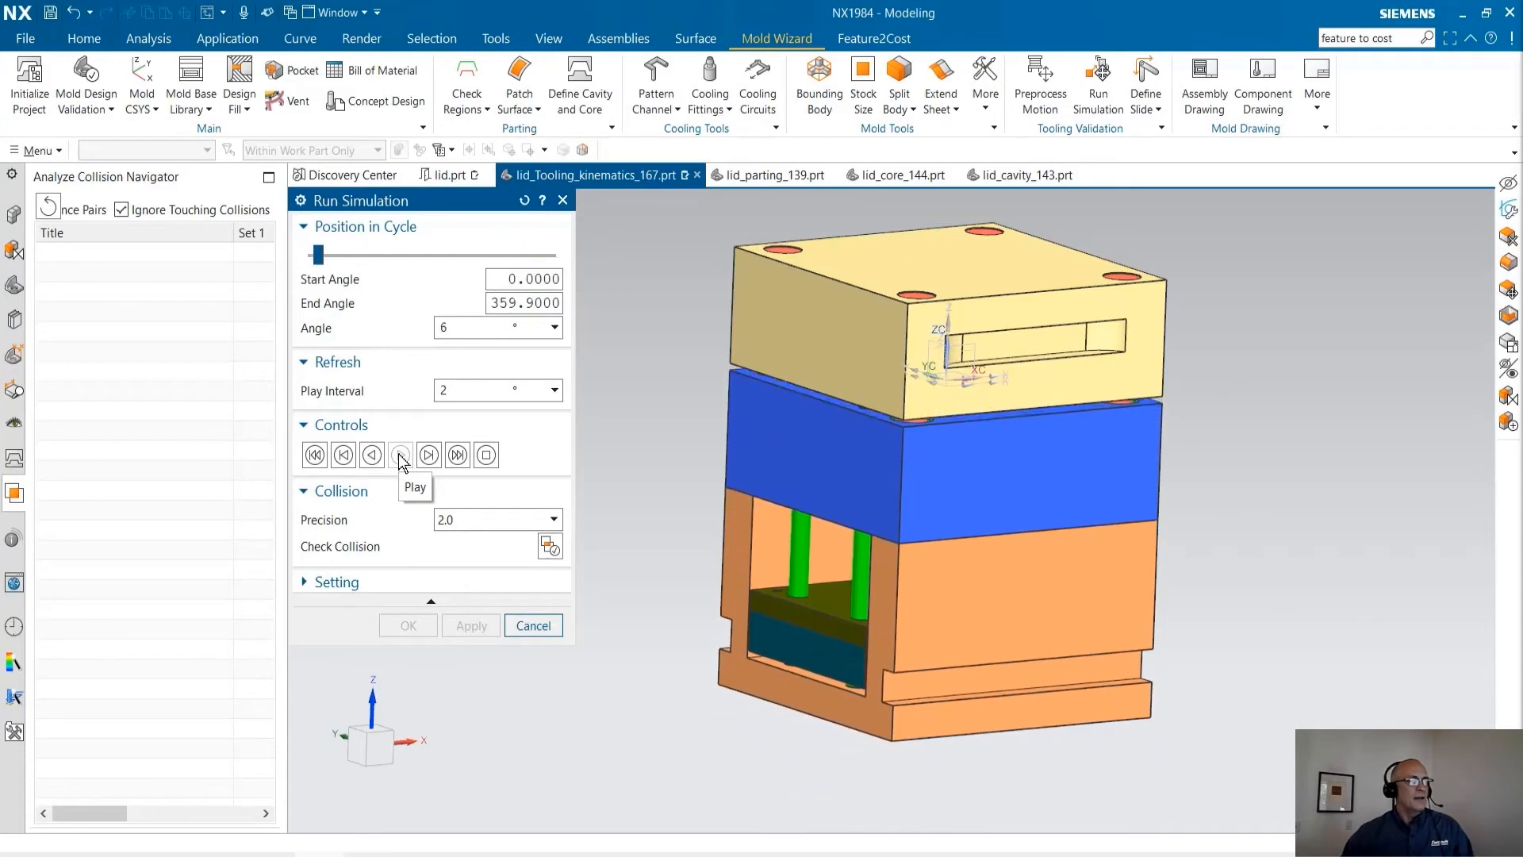
left_click(530, 622)
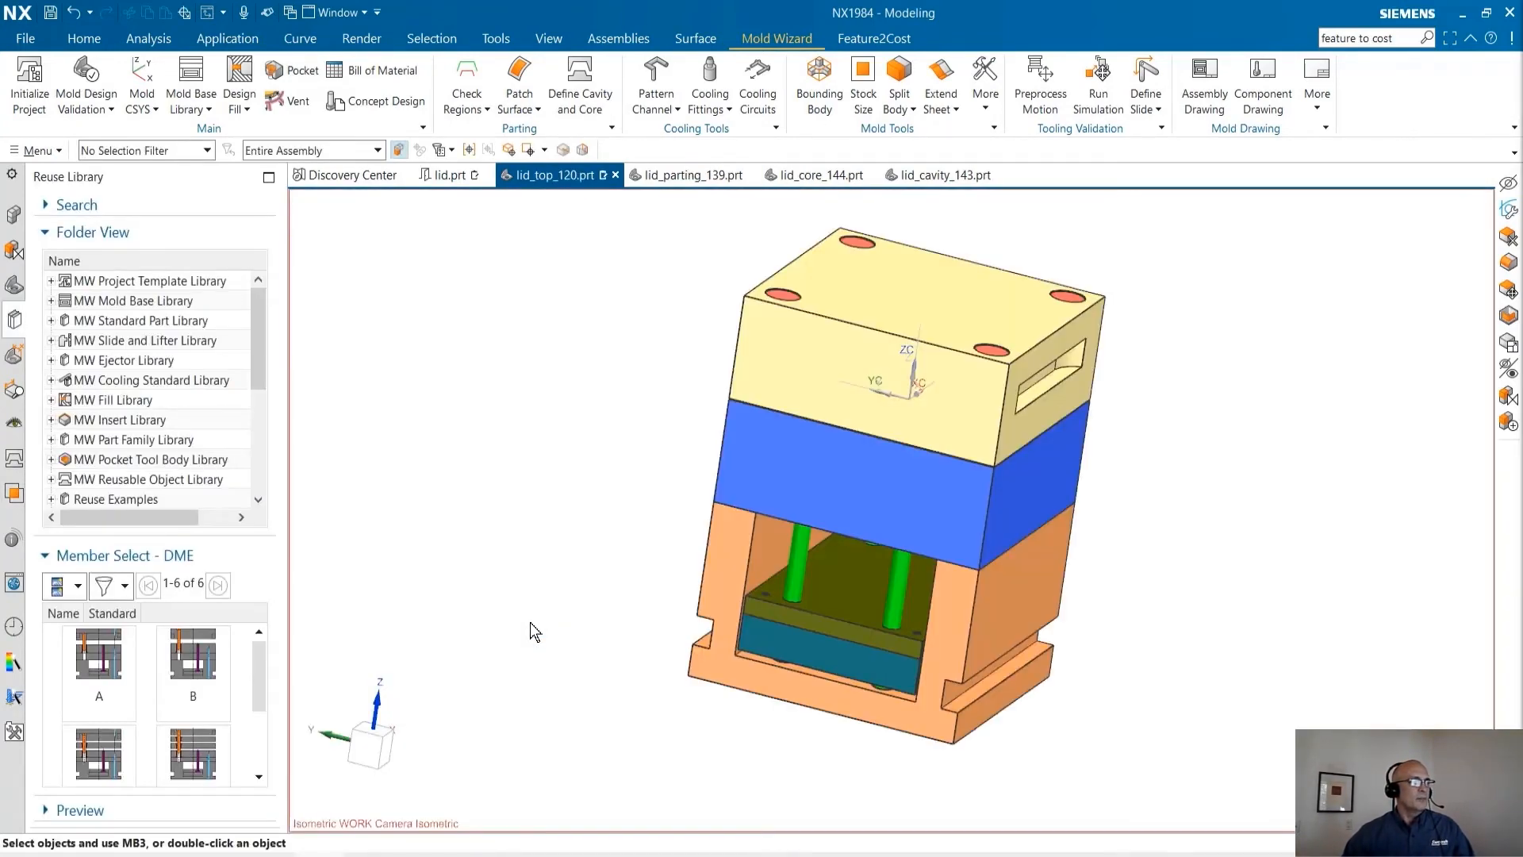